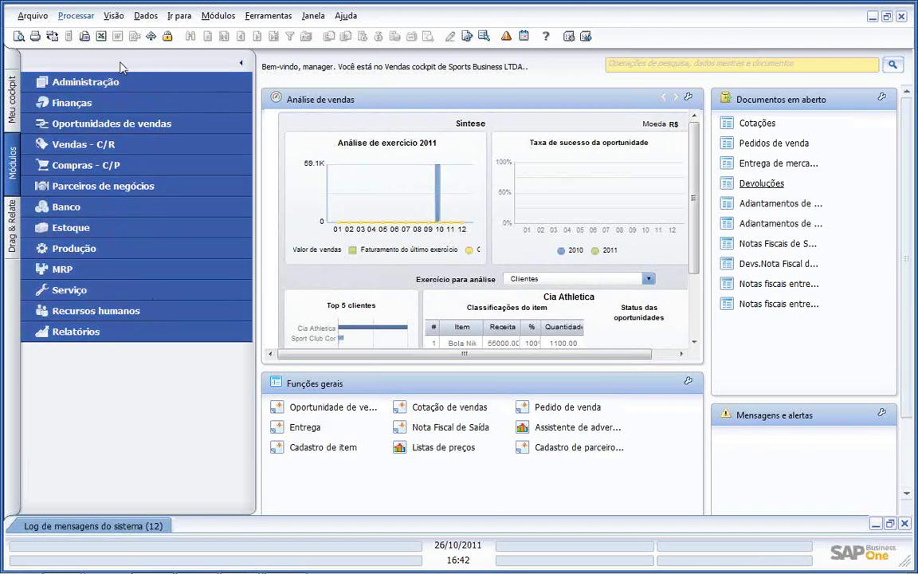
View the chart of accounts (Plano de contas) in the Finanças module, and close it
left_click(82, 108)
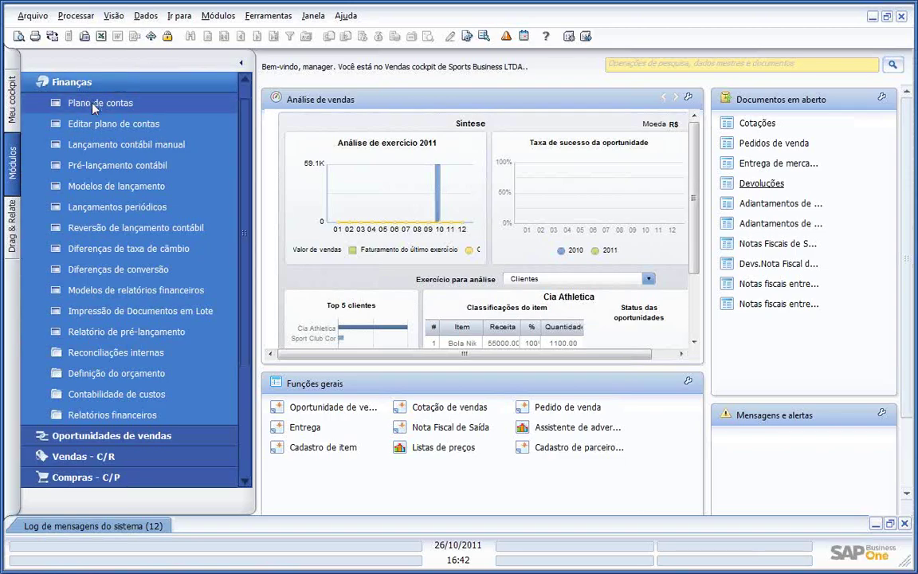
left_click(94, 105)
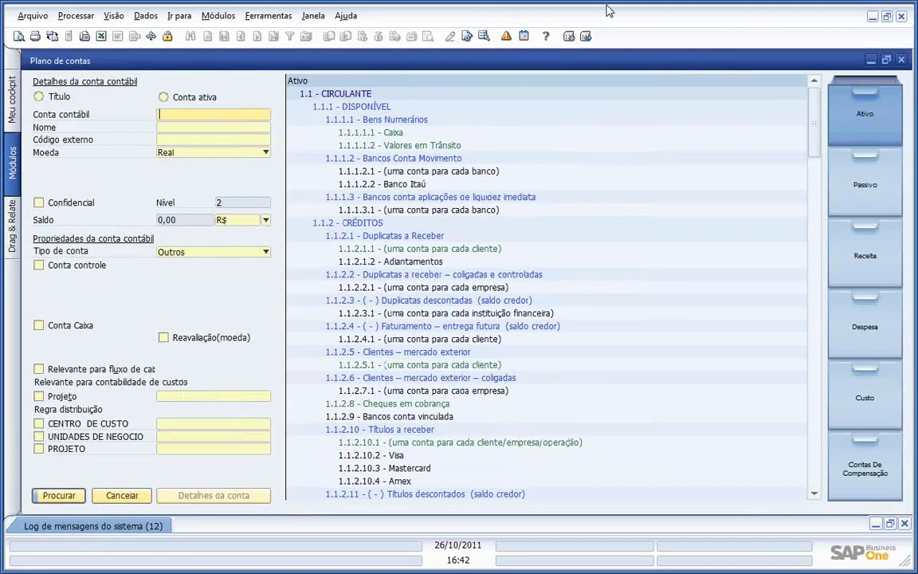
double_click(716, 62)
left_click(821, 76)
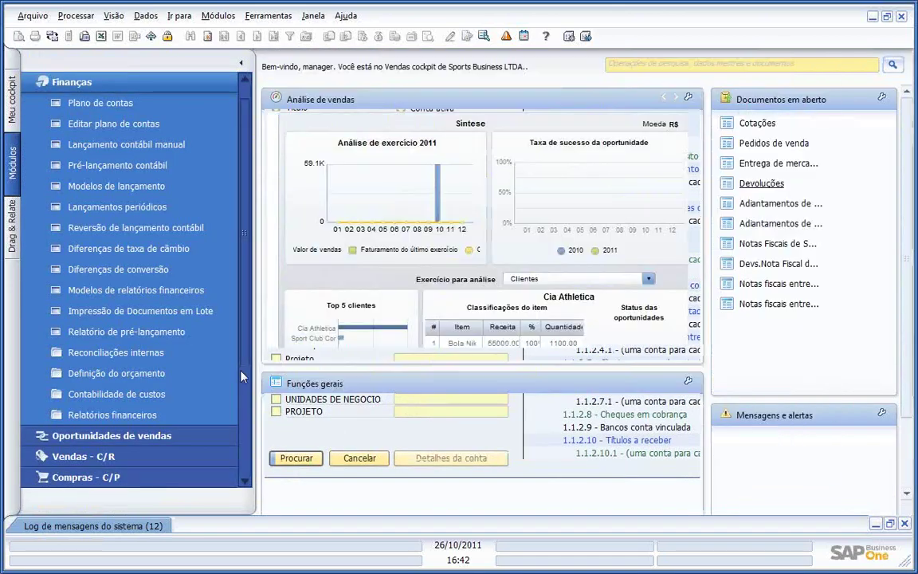
View the Centros de custo setup form under Contabilidade de custos, close it, and collapse the Finanças module
left_click(137, 394)
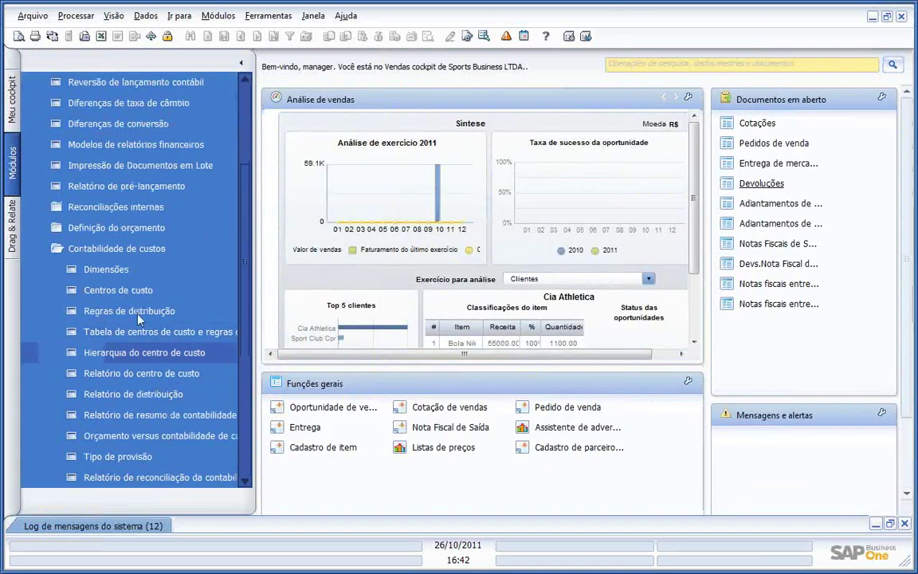
left_click(119, 292)
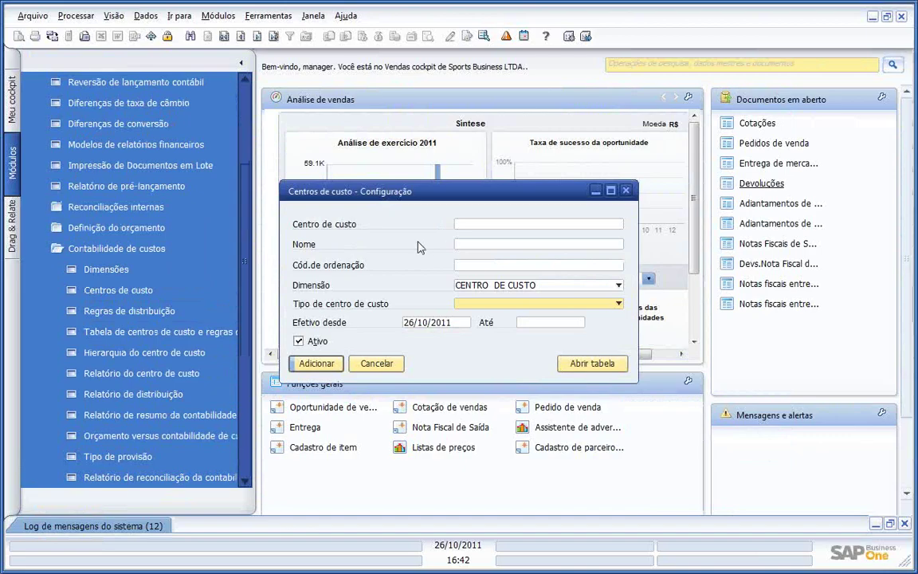
left_click(626, 190)
scroll(156, 99, "up", 3)
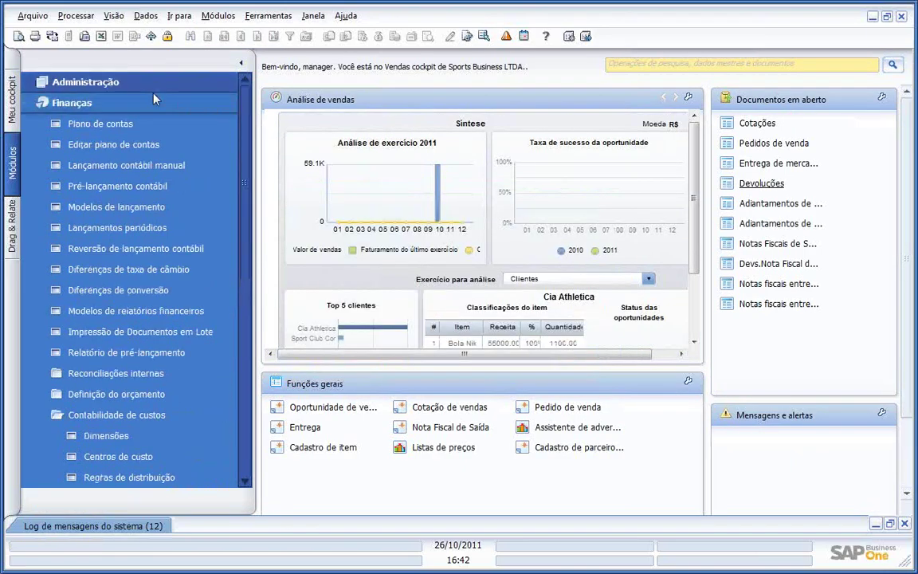
left_click(140, 106)
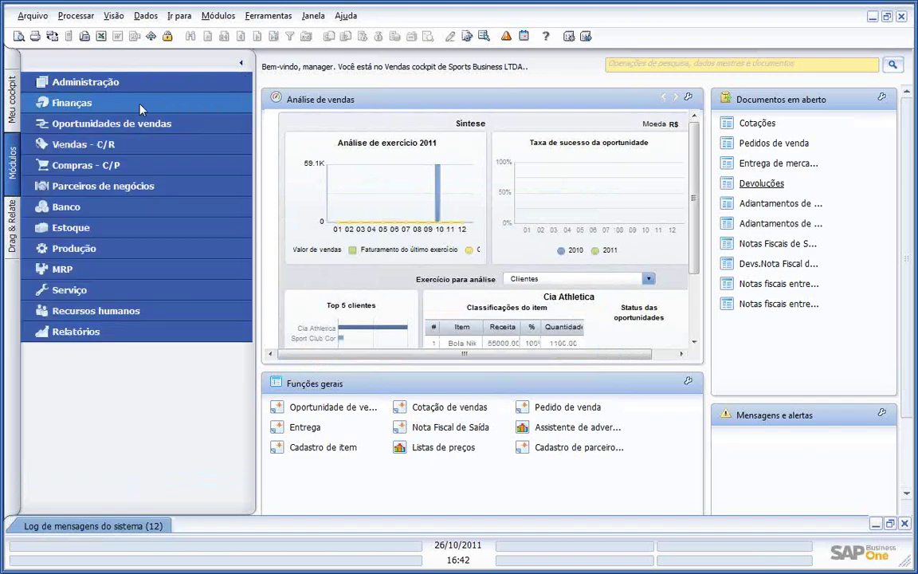
View the last and second-to-last sales opportunity records in Oportunidades de vendas, then close the form and collapse the module
left_click(125, 124)
left_click(119, 144)
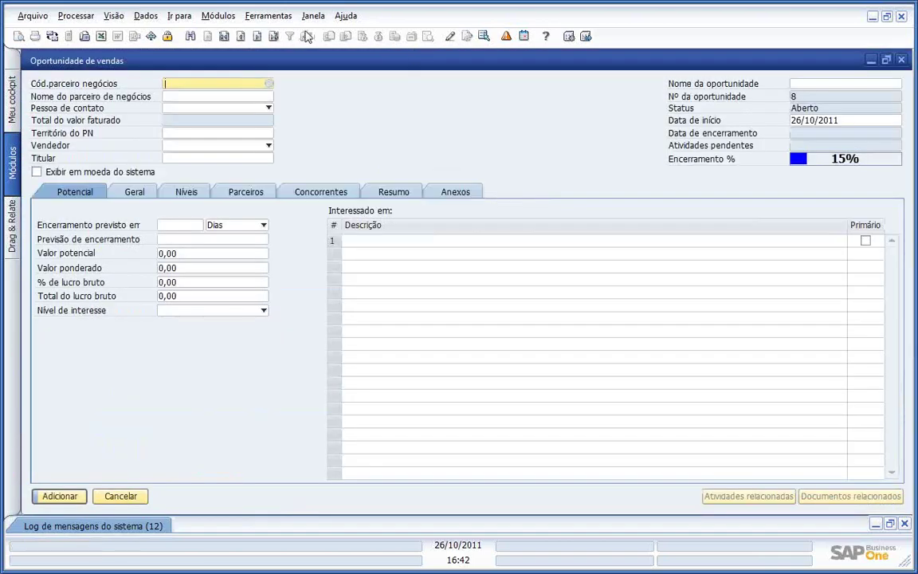
left_click(273, 37)
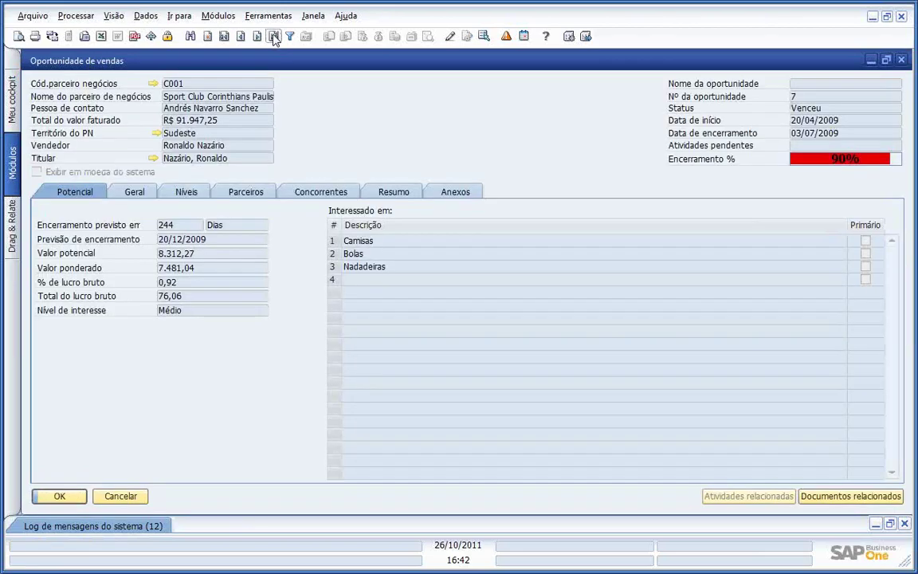
left_click(240, 36)
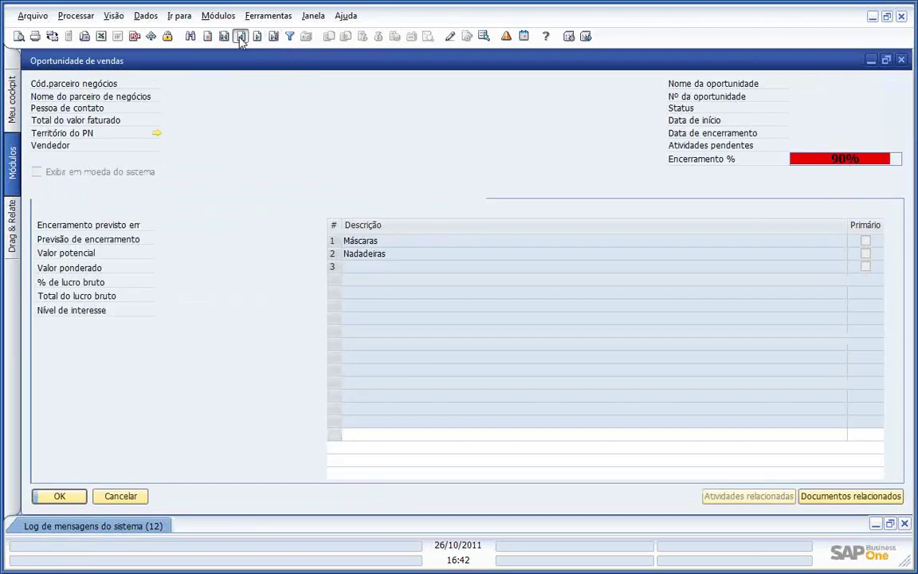
double_click(306, 62)
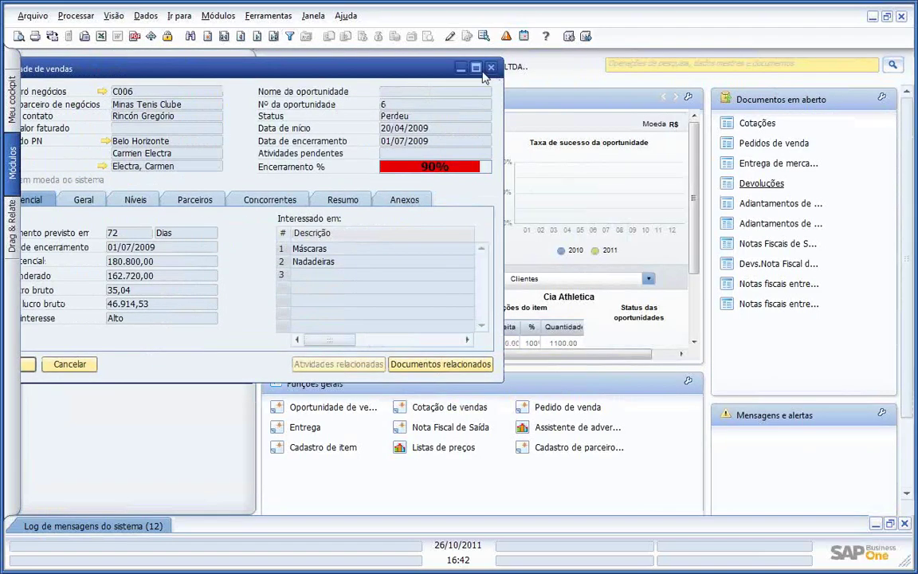
left_click(490, 67)
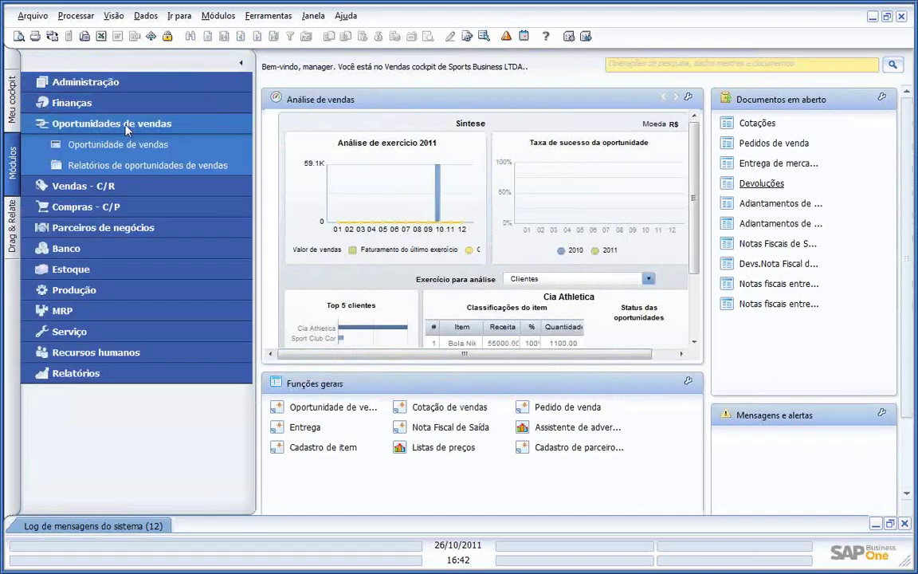
left_click(125, 129)
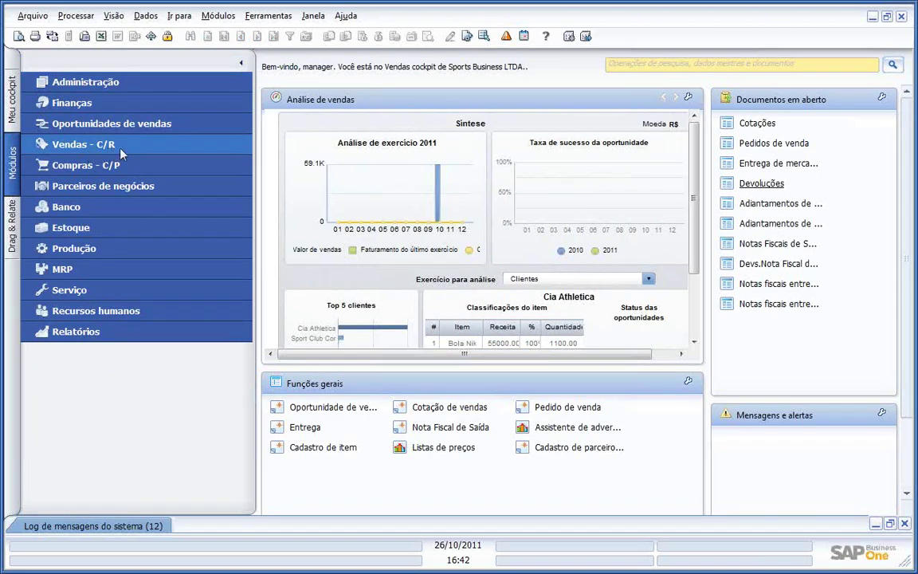
Examine the functions listed in the Vendas - C/R and Compras - C/P modules, collapsing each one
left_click(120, 148)
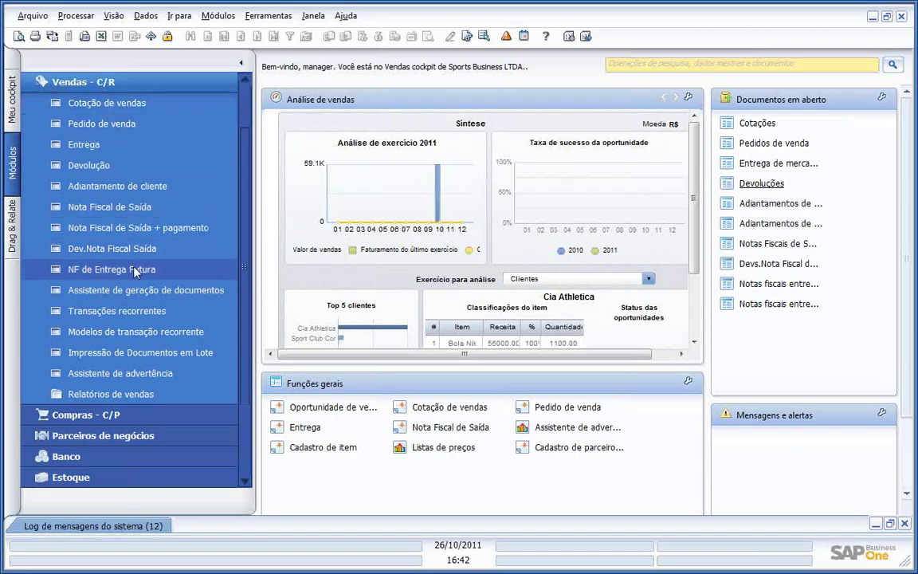
left_click(112, 84)
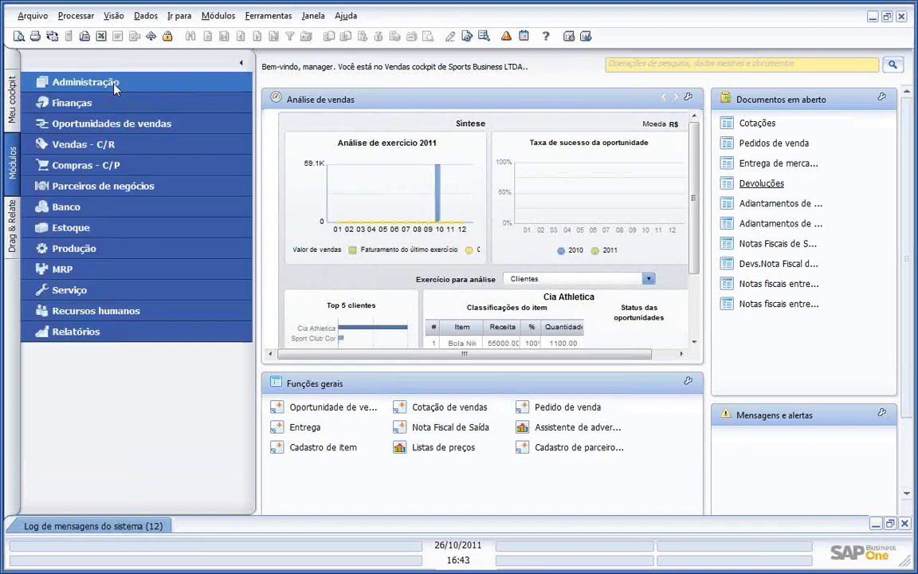
left_click(89, 169)
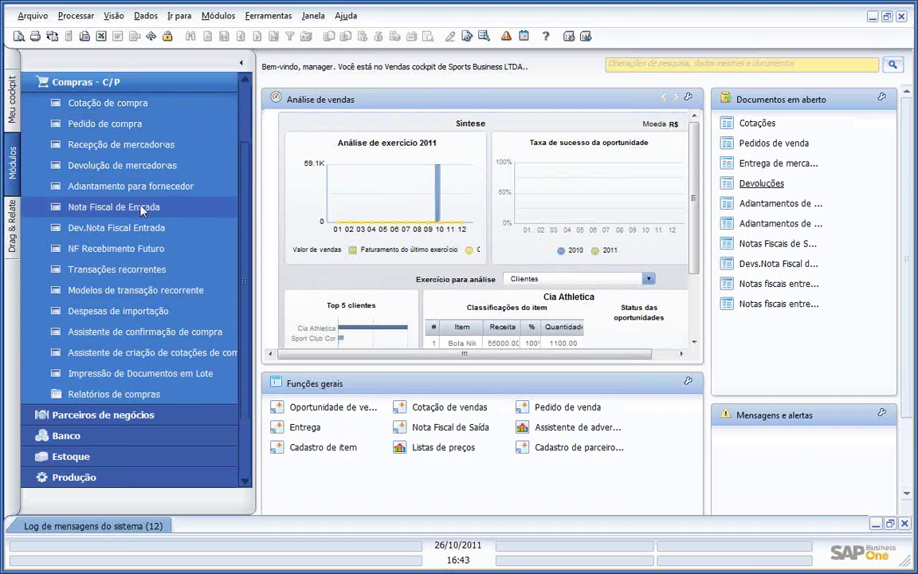
left_click(119, 82)
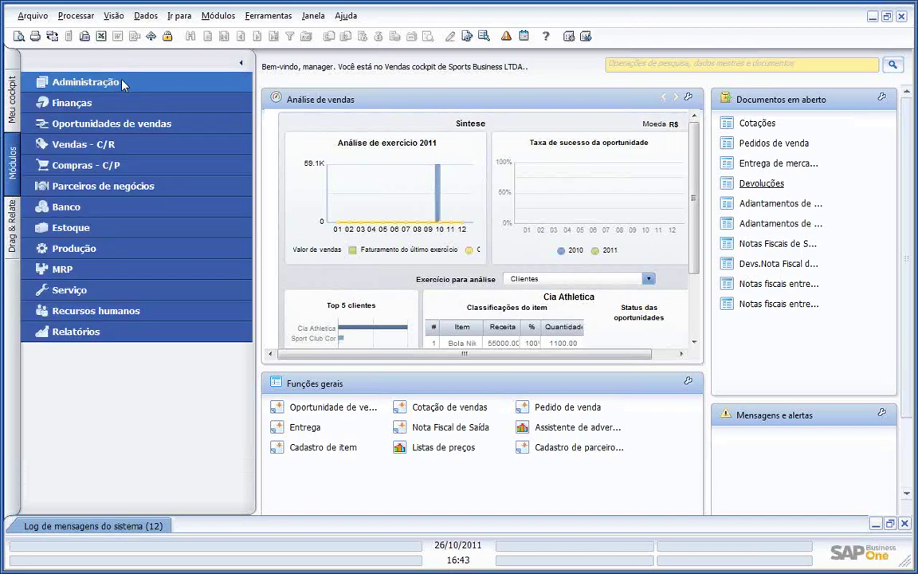
Examine the partner type options in the Cadastro de parceiros de negócio form, then close it and collapse Parceiros de negócios
left_click(109, 188)
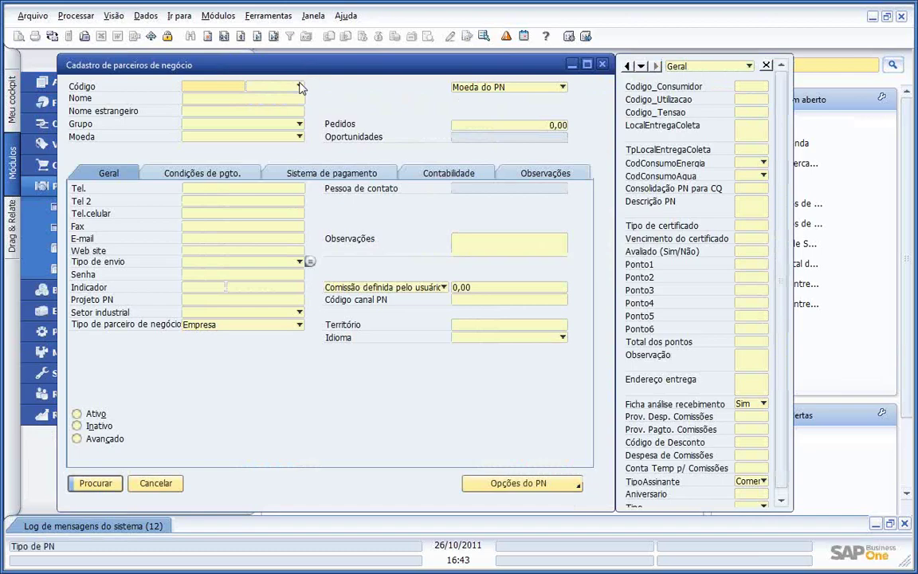
left_click(300, 86)
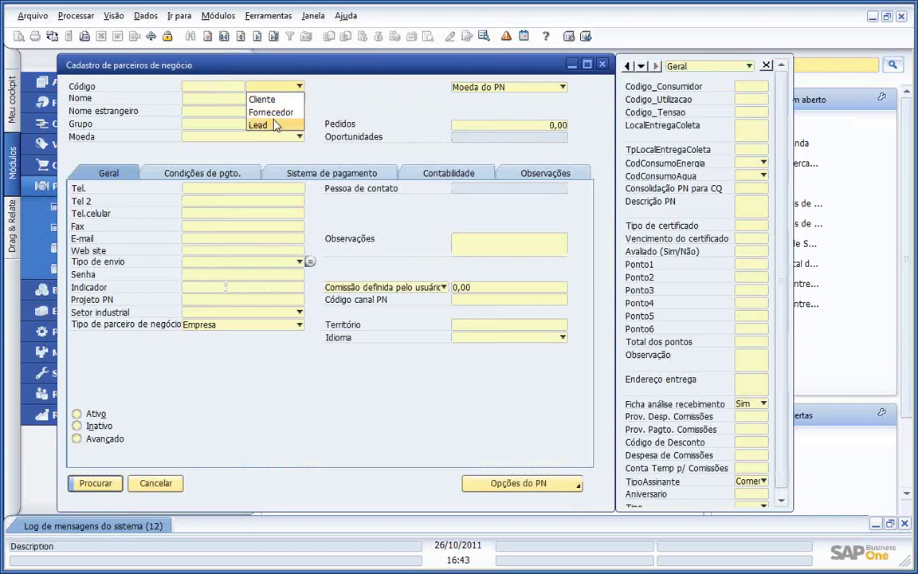
left_click(545, 64)
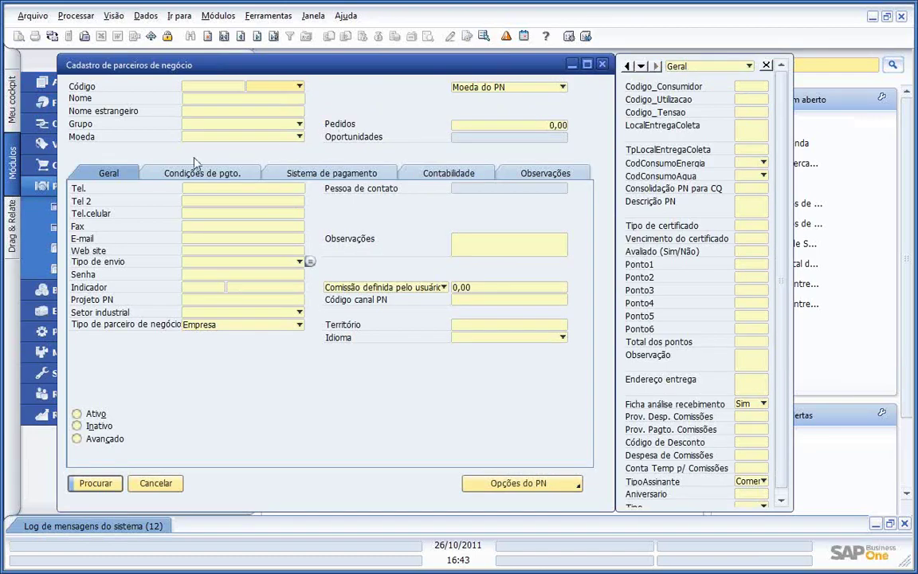
left_click(602, 64)
left_click(88, 184)
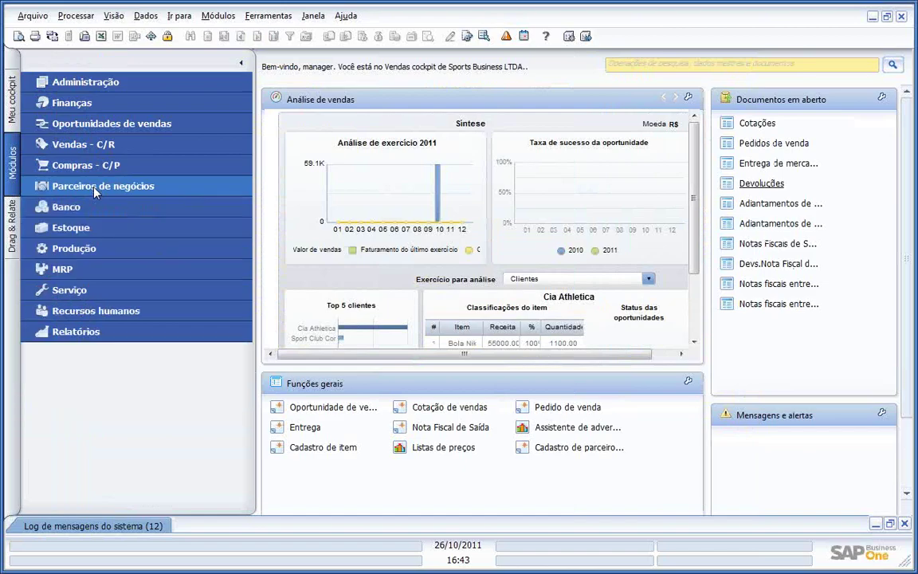
Examine the functions listed in the Banco module and collapse it
left_click(88, 208)
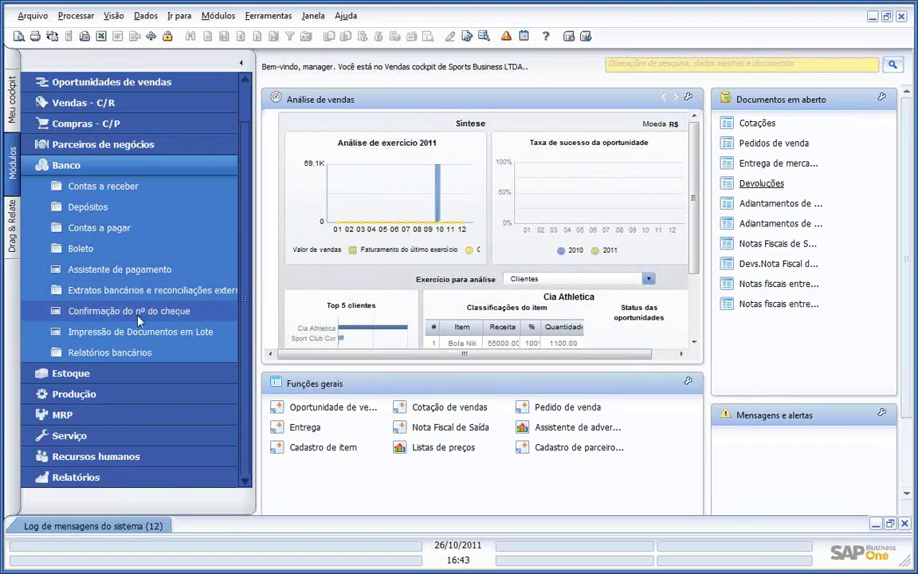
left_click(128, 171)
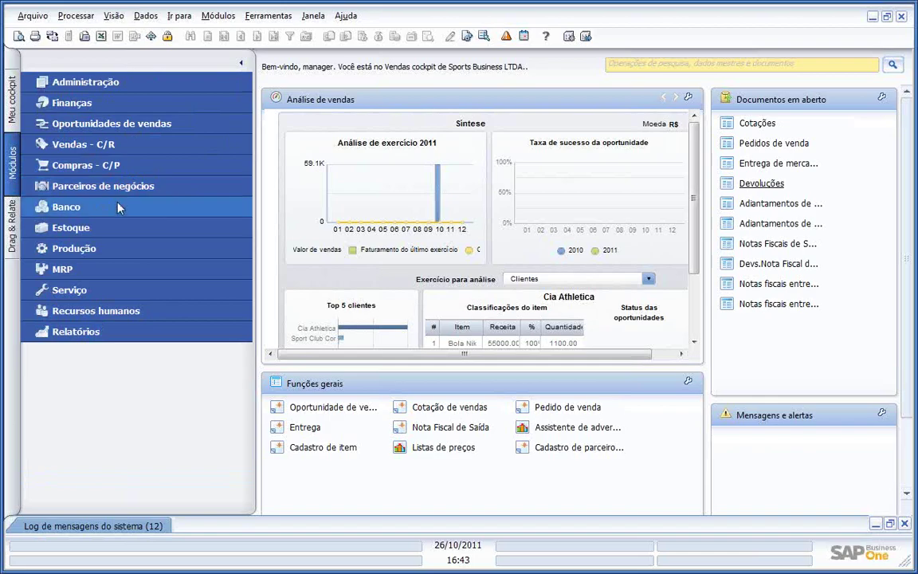
View the Cadastro de item form and the Picking e embalagem folder in the Estoque module, closing both and collapsing the module
left_click(116, 233)
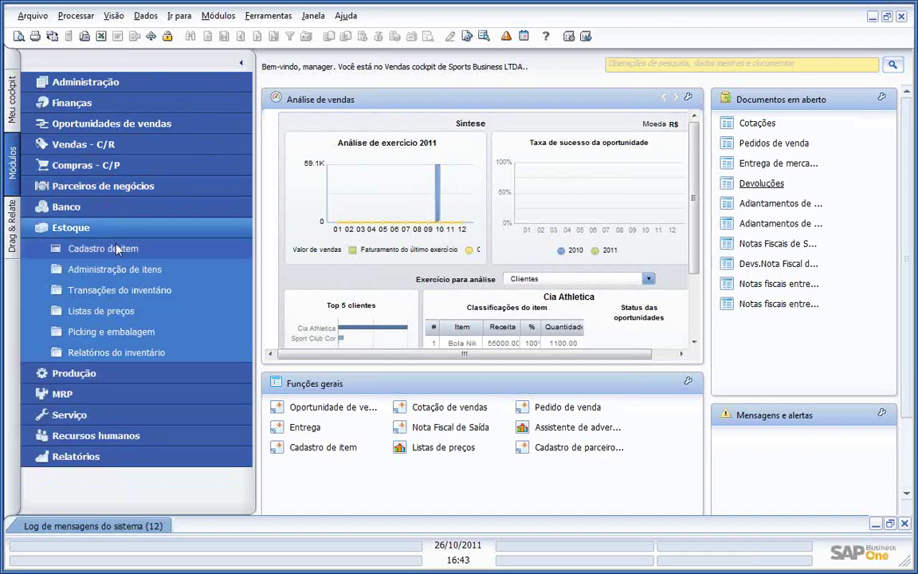
left_click(117, 250)
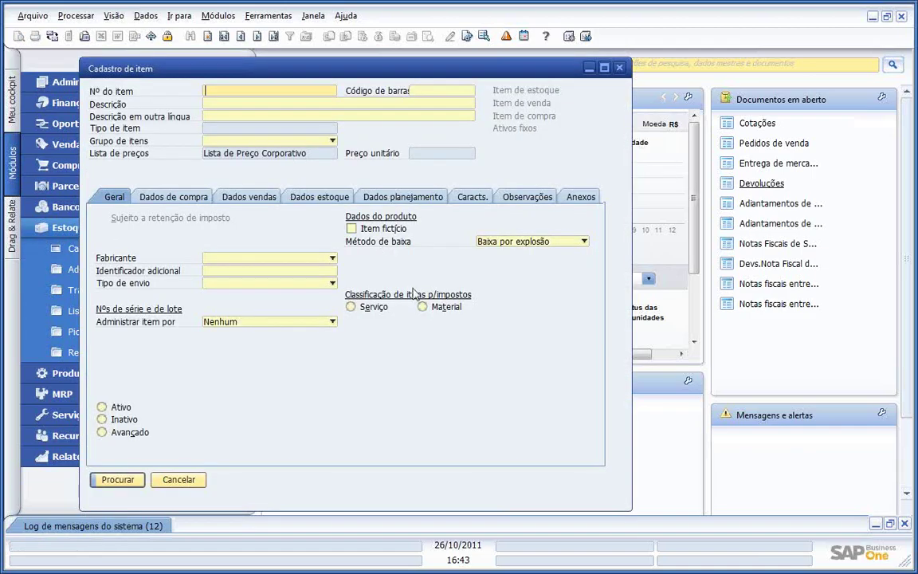
left_click(619, 68)
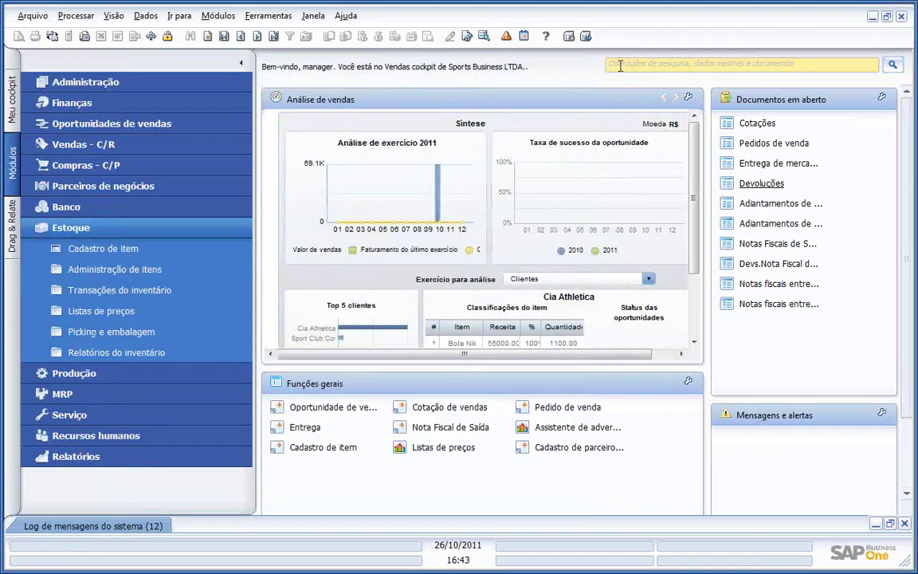
left_click(138, 333)
left_click(138, 333)
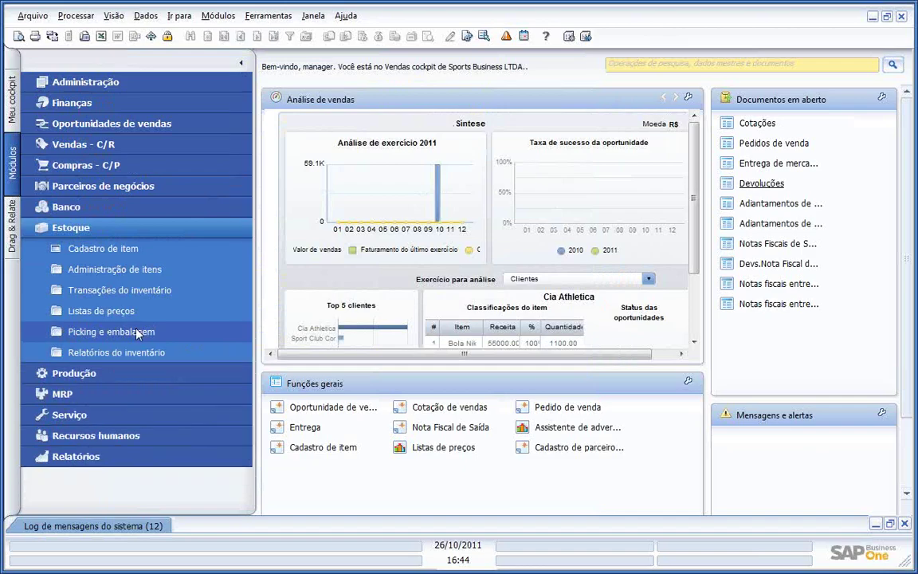
left_click(128, 229)
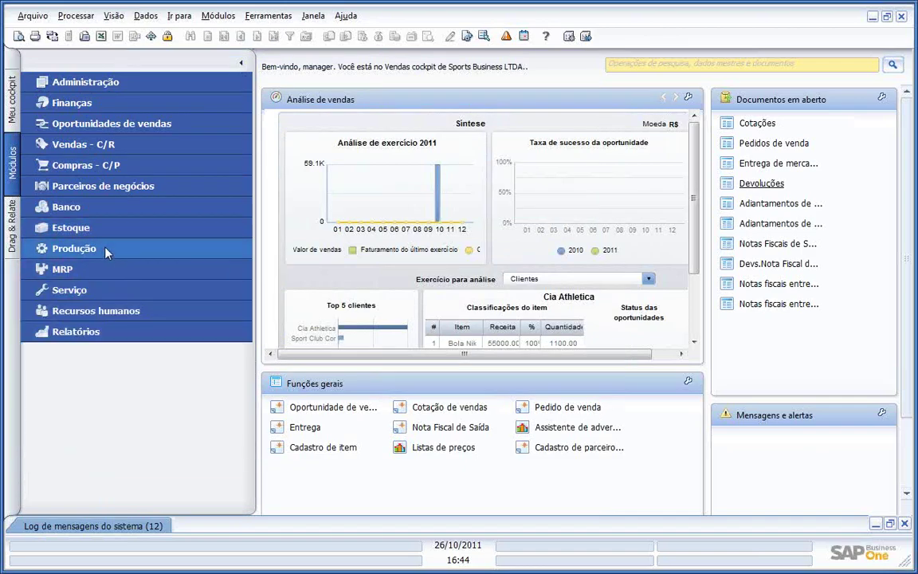
Examine the functions listed in the Produção and MRP modules, collapsing each one
left_click(102, 249)
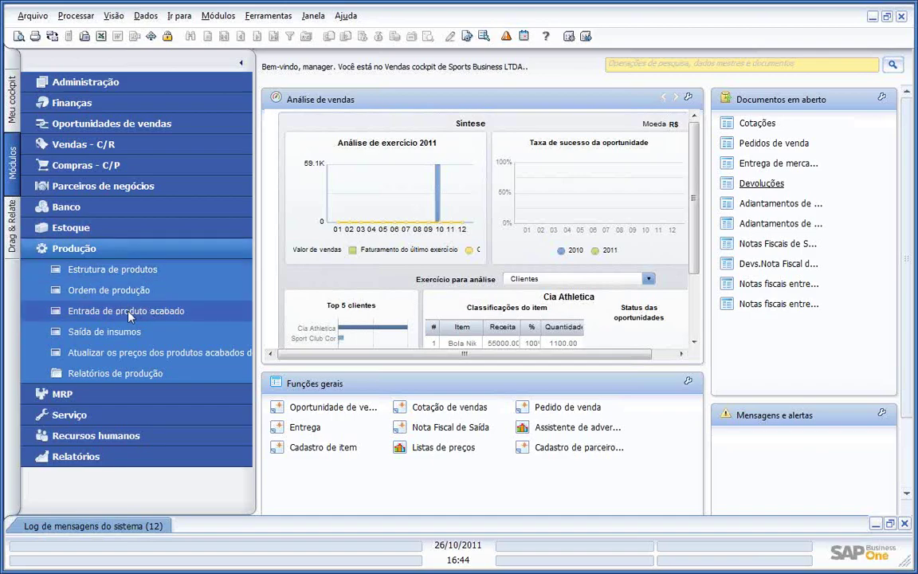
left_click(127, 249)
left_click(120, 271)
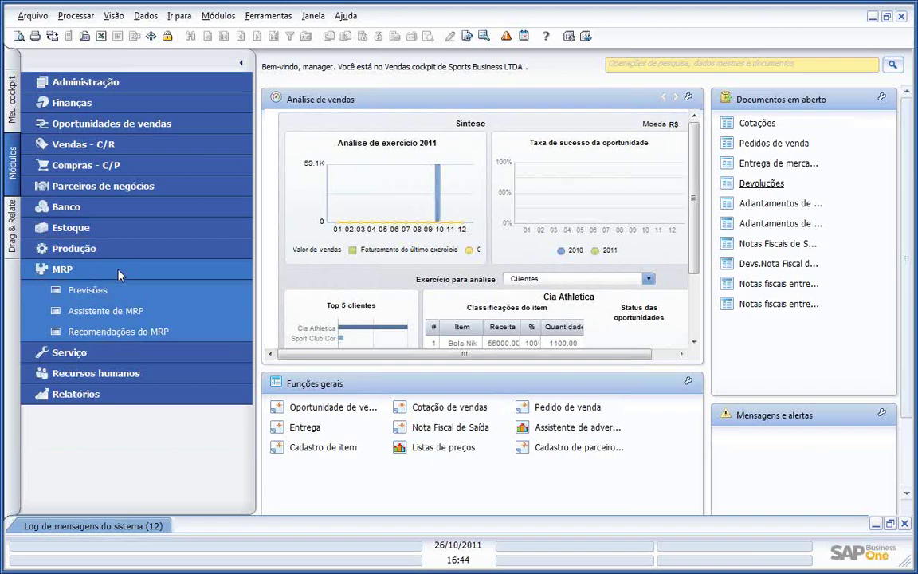
left_click(119, 271)
View a blank Chamado de serviço form in the Serviço module, close it, and collapse the module
left_click(112, 295)
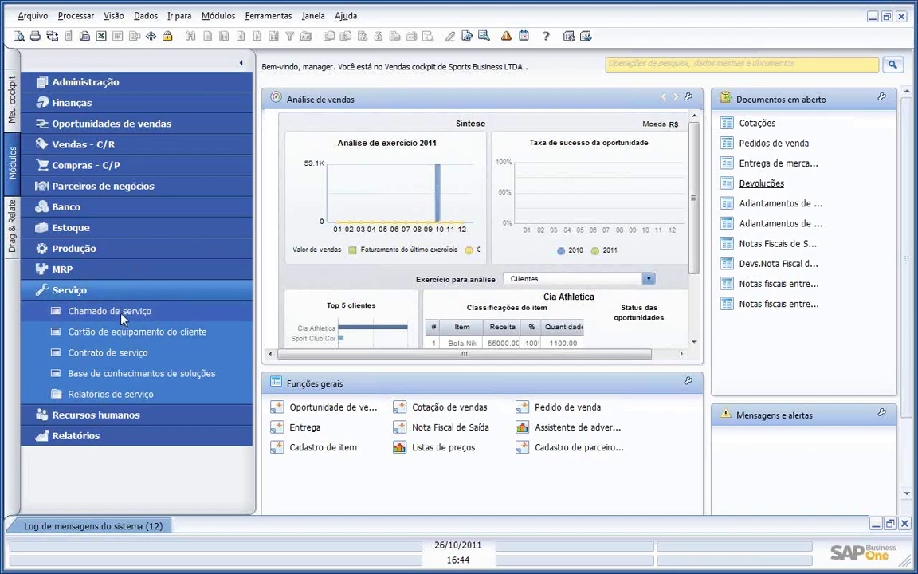
left_click(124, 318)
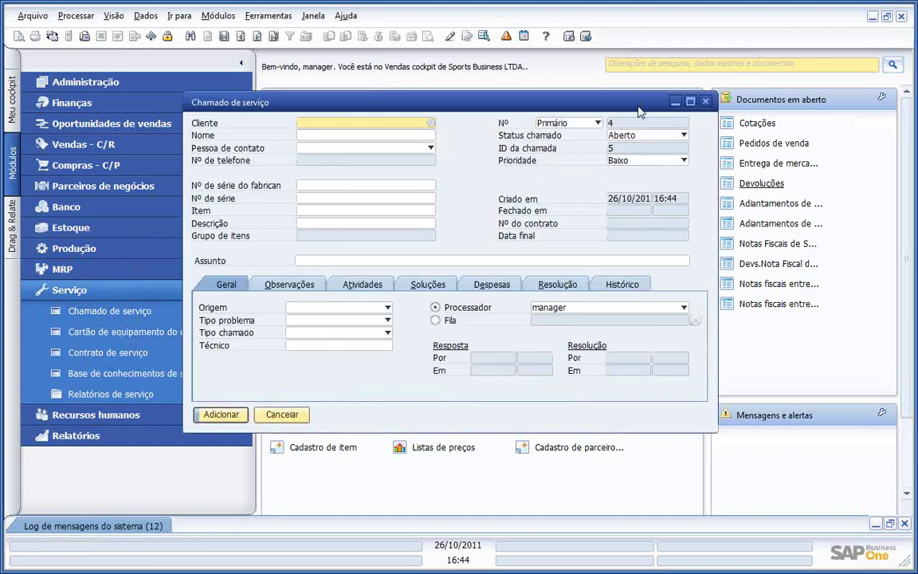
left_click(705, 101)
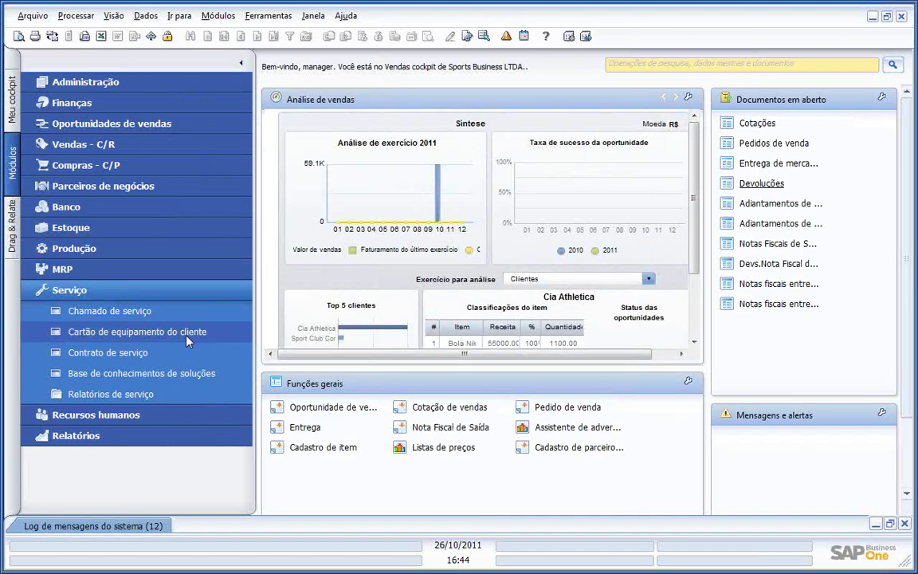
left_click(157, 293)
View the last employee record in the Cadastro de colaboradores form of Recursos humanos, close the form, and collapse the module
left_click(148, 312)
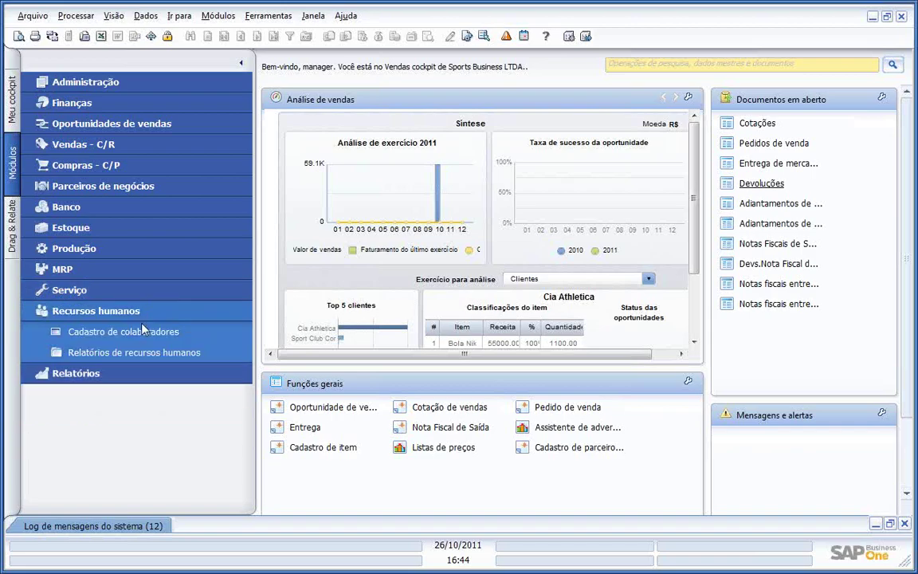
left_click(127, 331)
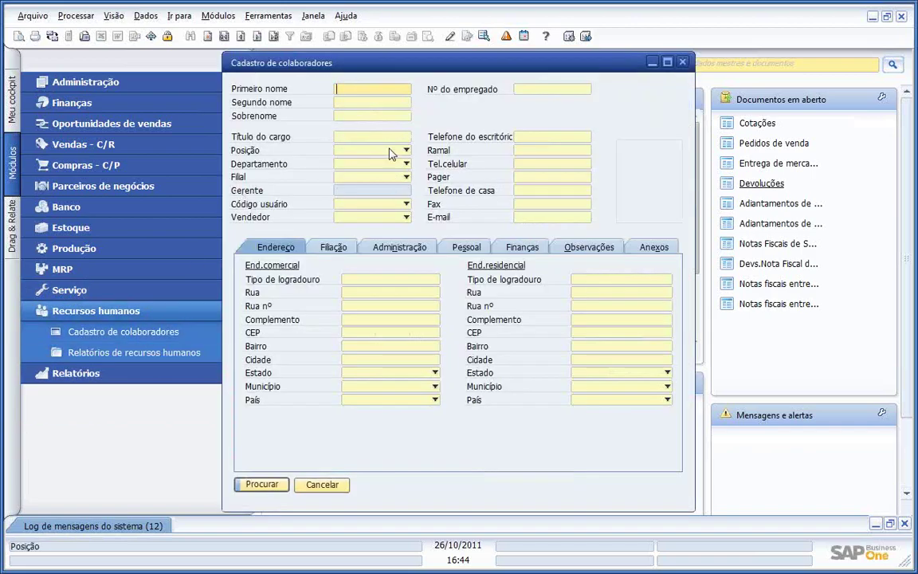
left_click(273, 35)
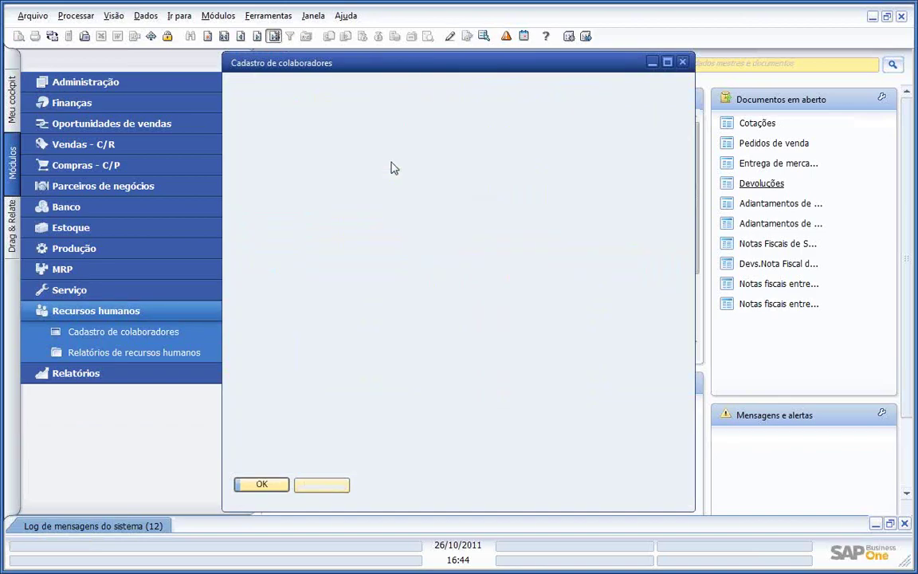
left_click(681, 63)
left_click(137, 311)
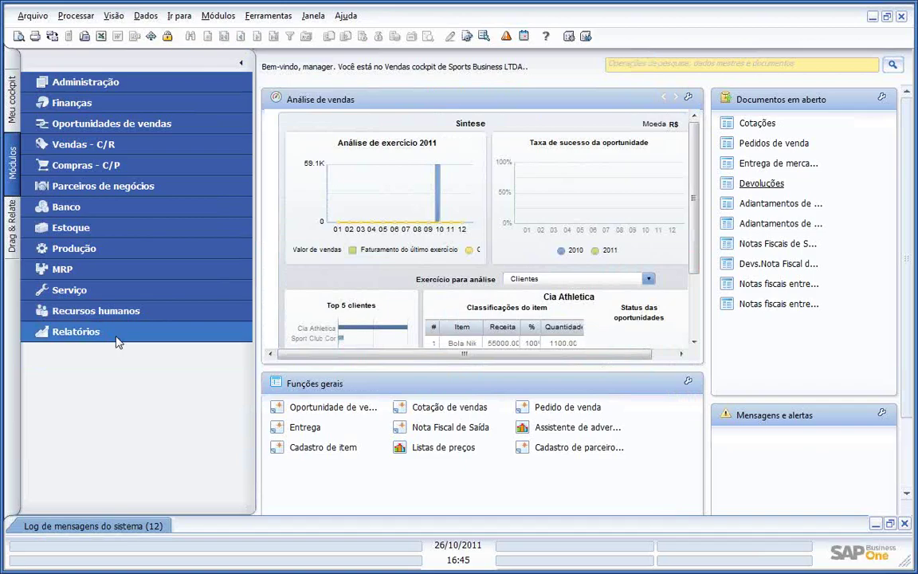
Examine the report categories in the Relatórios module and collapse it
left_click(118, 338)
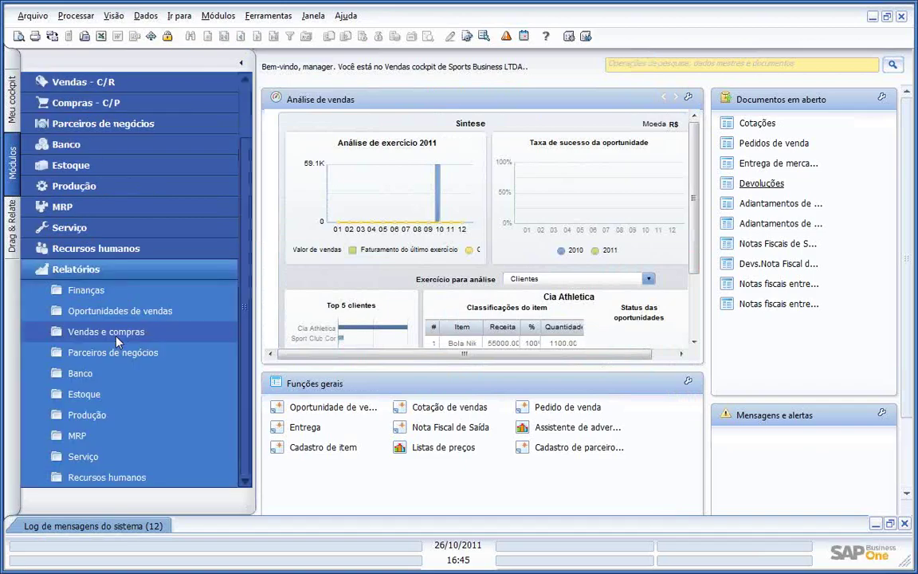
left_click(128, 269)
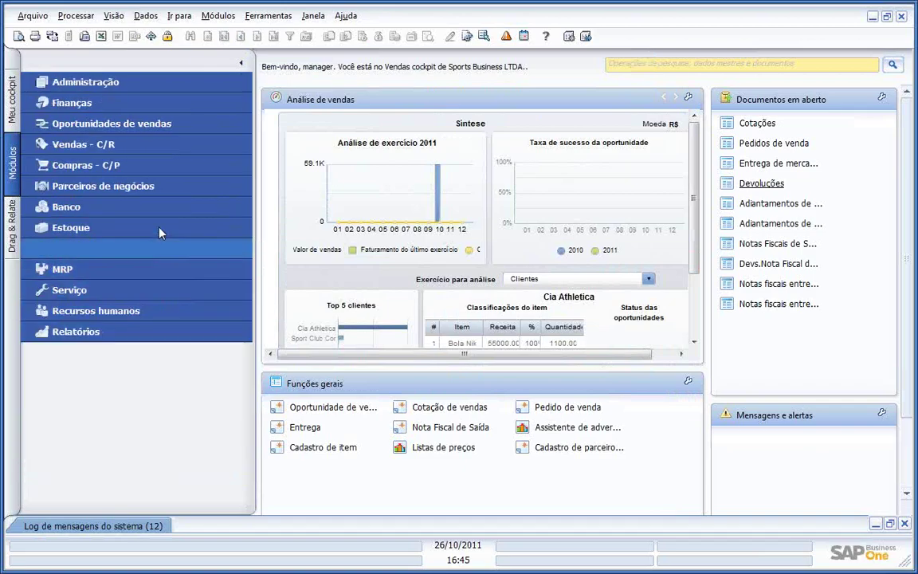
Show Meu cockpit and examine the charts and top clients in the Análise de vendas dashboard of the Vendas cockpit
left_click(14, 102)
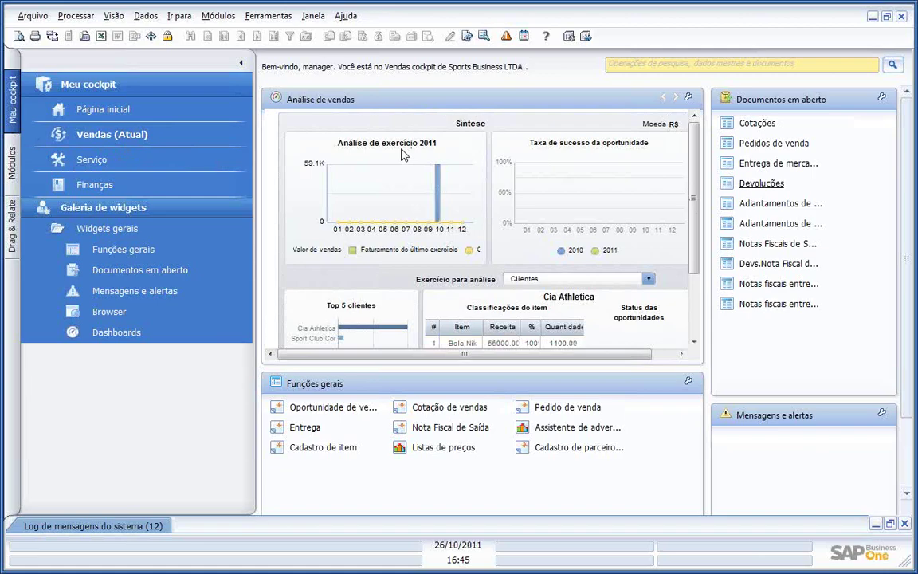
mouse_move(440, 190)
scroll(695, 245, "down", 1)
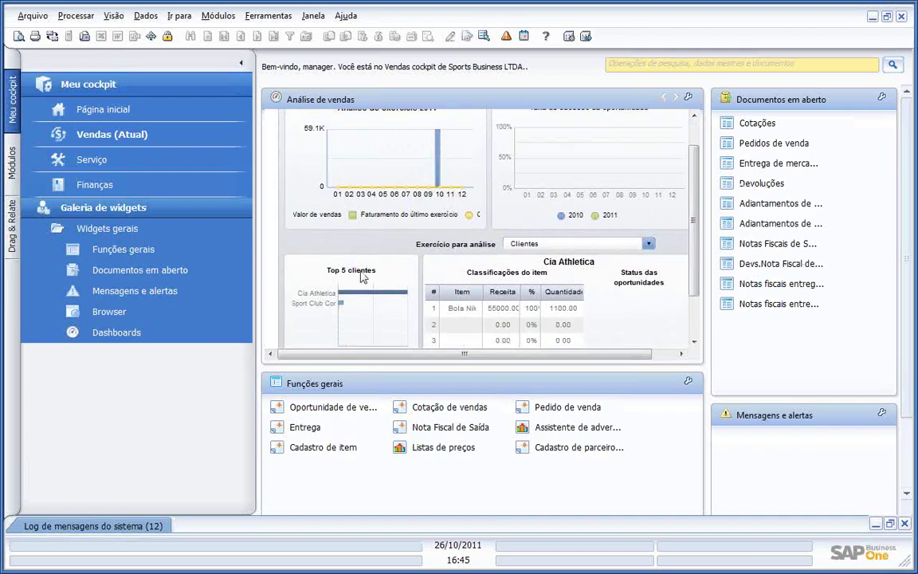
mouse_move(340, 305)
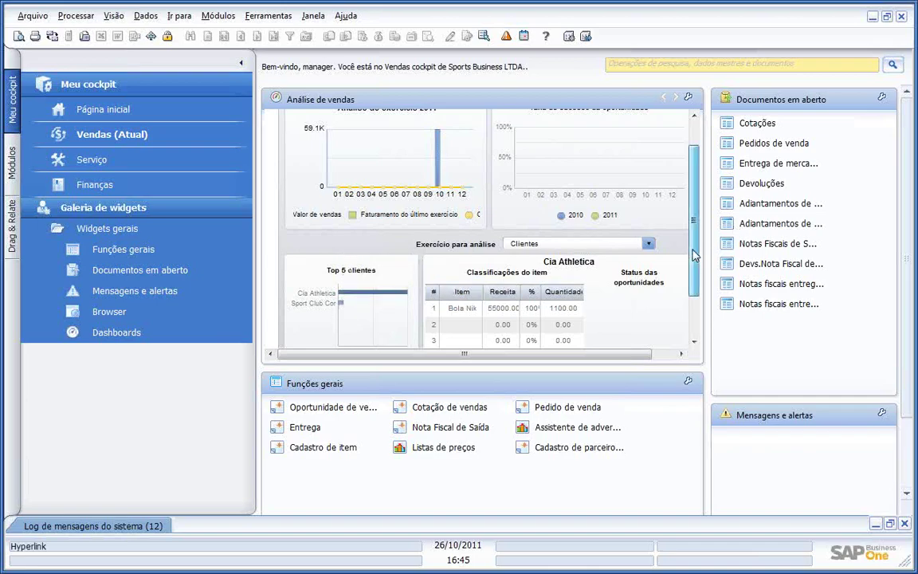
scroll(677, 275, "up", 2)
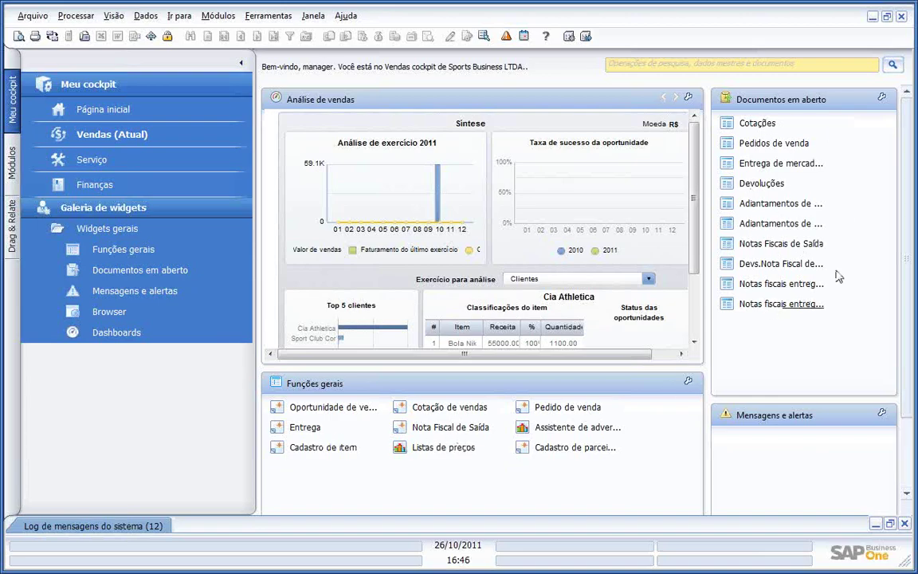
View the open-document lists for Cotações, Pedidos de venda and Notas Fiscais de Saída, closing each list
left_click(766, 128)
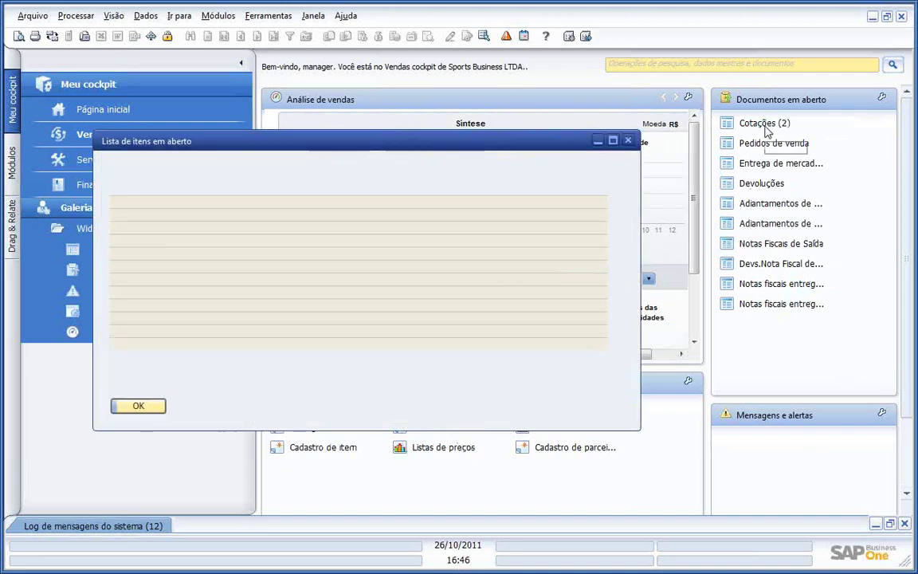
left_click(628, 141)
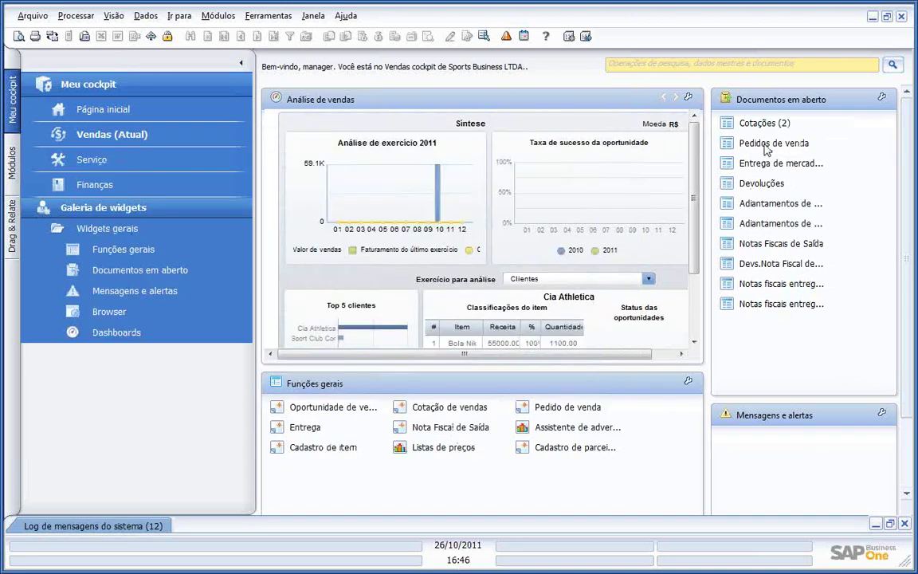
left_click(765, 145)
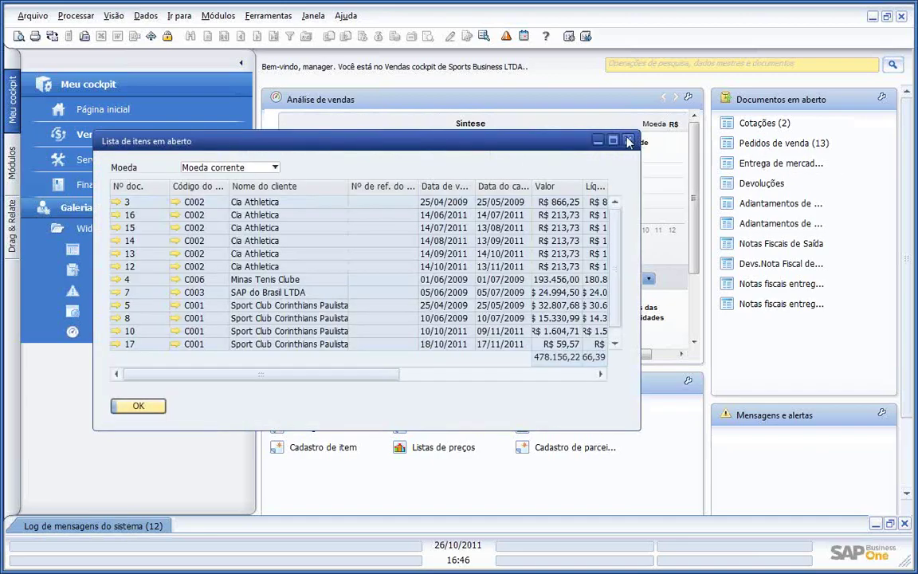
left_click(627, 141)
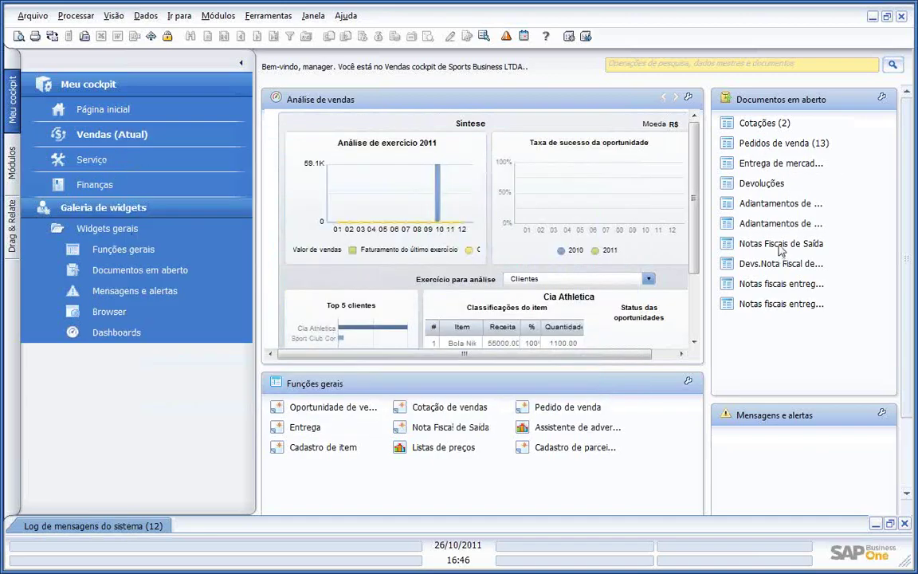
left_click(780, 244)
left_click(626, 140)
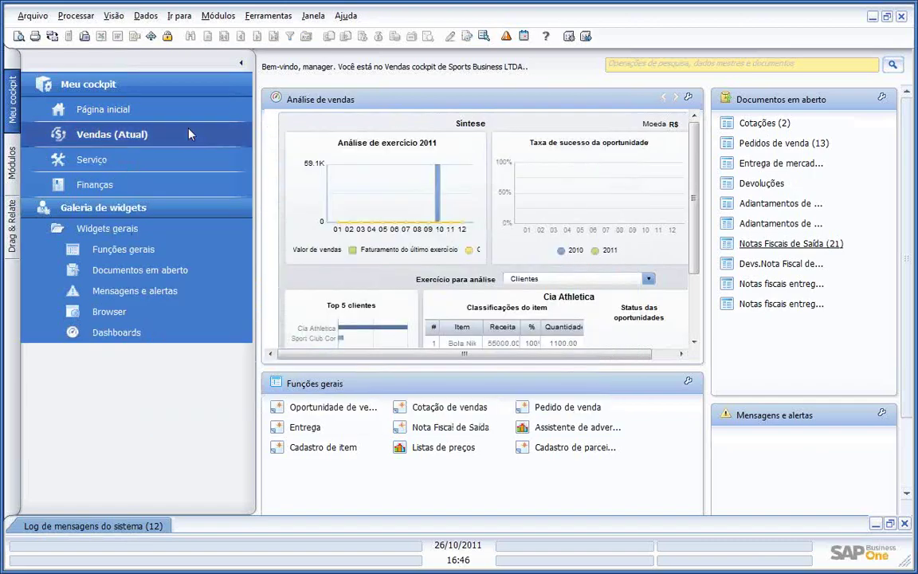
View the Serviço and Finanças cockpits, examining the service call and overdue receivables dashboards
left_click(124, 167)
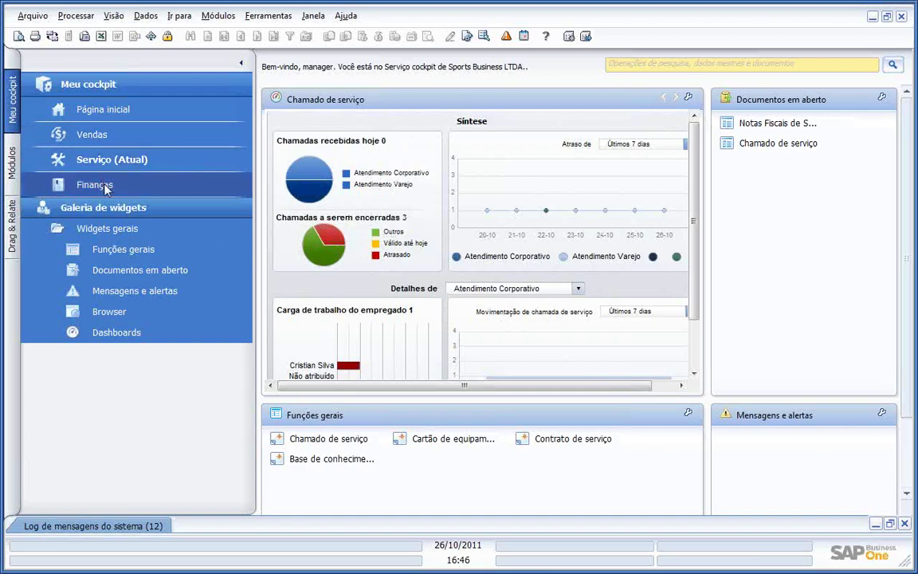
left_click(78, 185)
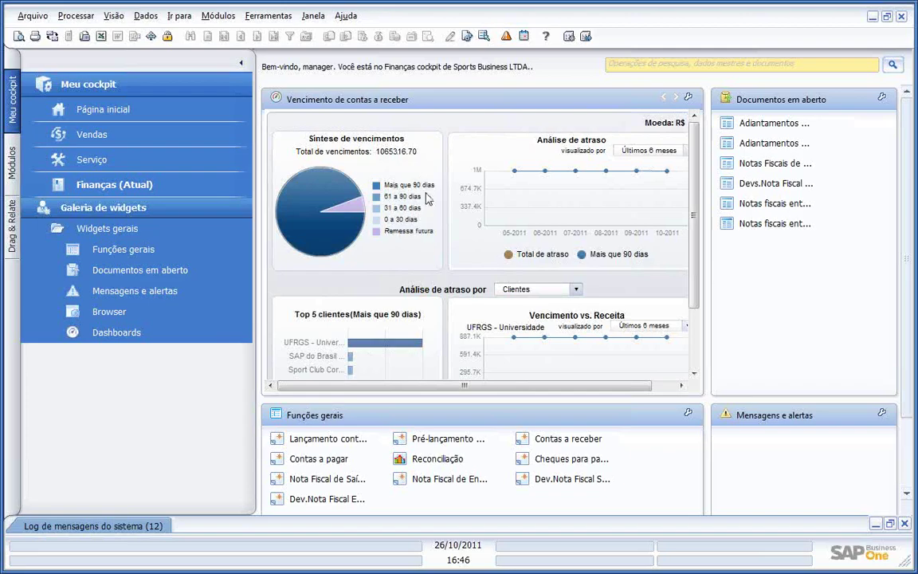
mouse_move(386, 346)
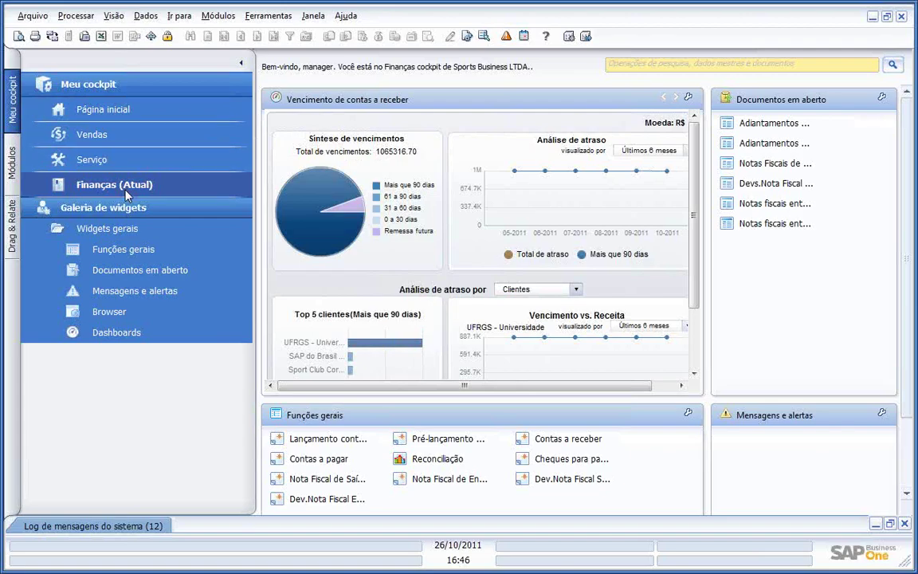
Open the Plano de contas from the Finanças module in a maximized window and view the details of the Caixa account
left_click(11, 163)
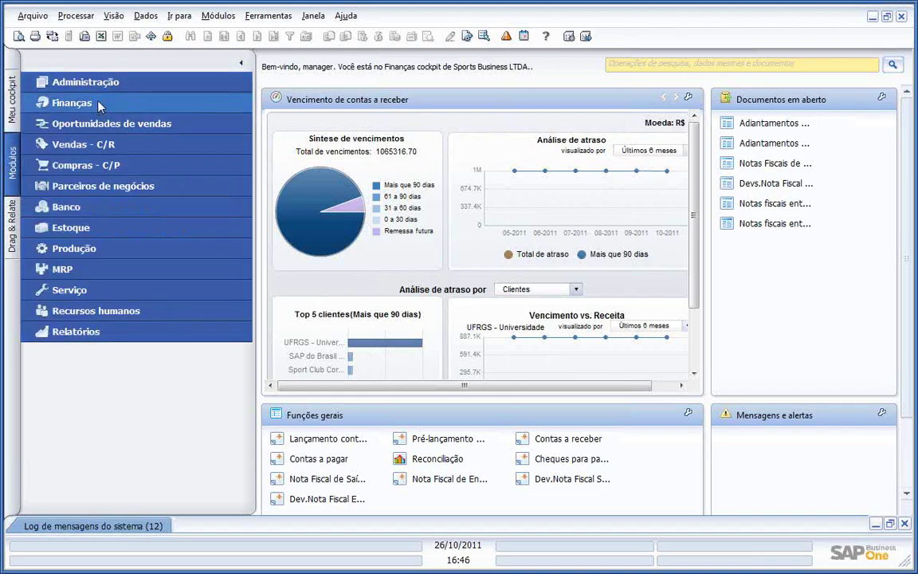
left_click(99, 104)
left_click(98, 111)
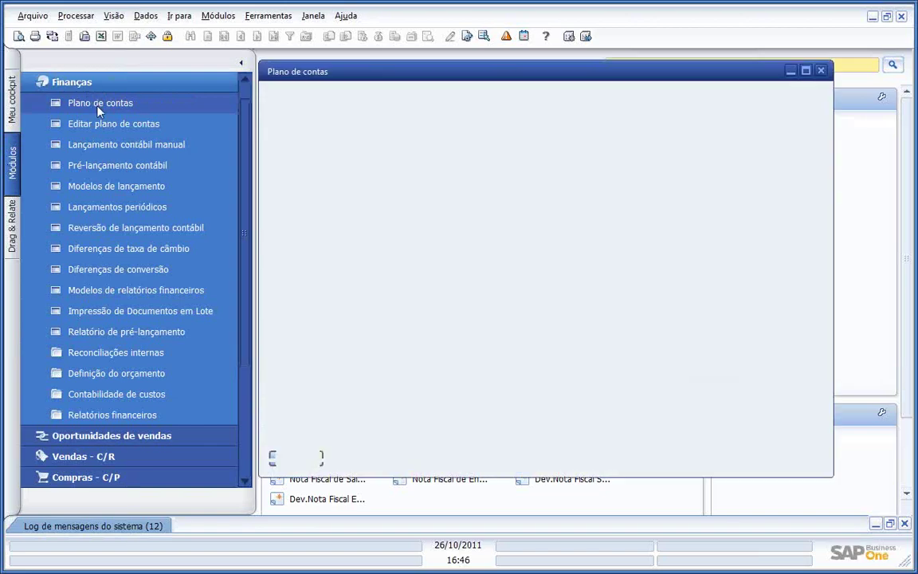
left_click(806, 72)
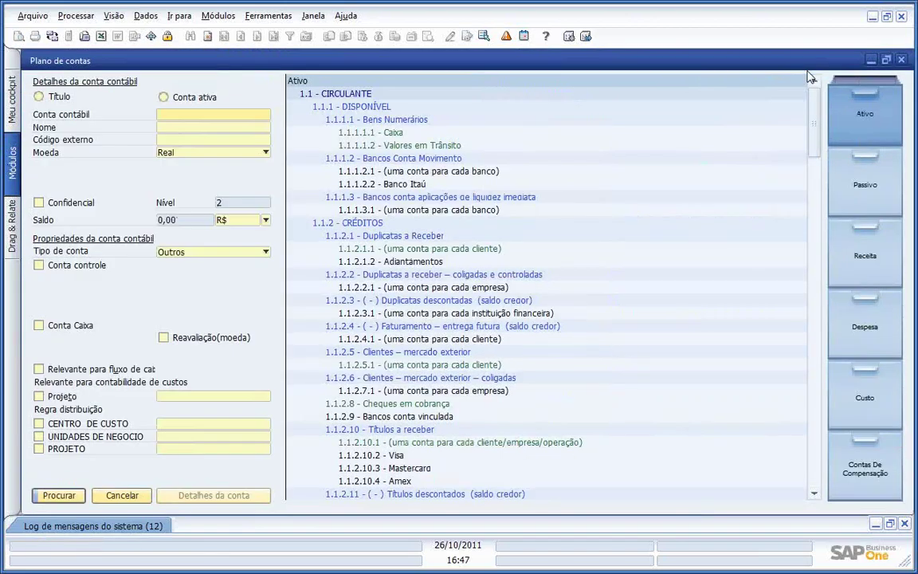
left_click(395, 134)
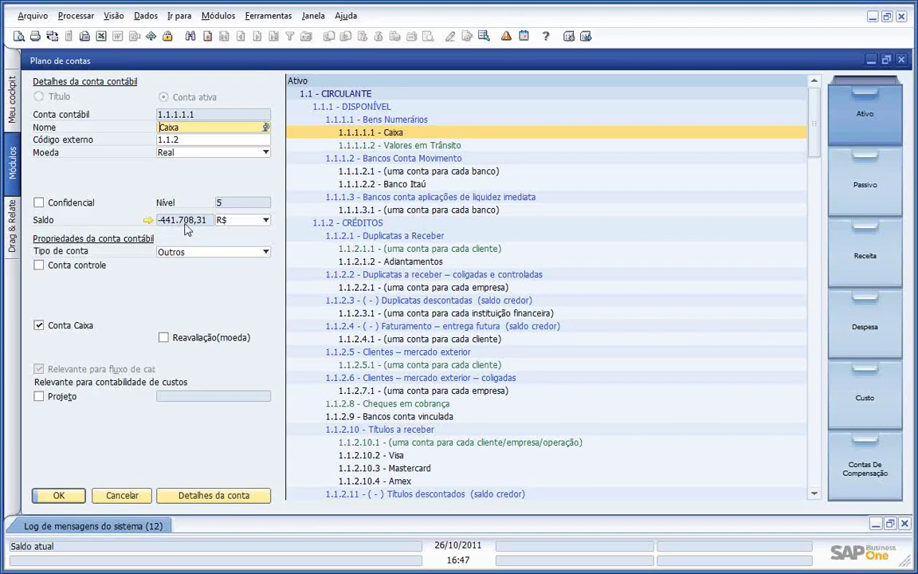
Drill down into the Caixa account's balance and examine its list of transactions
left_click(147, 222)
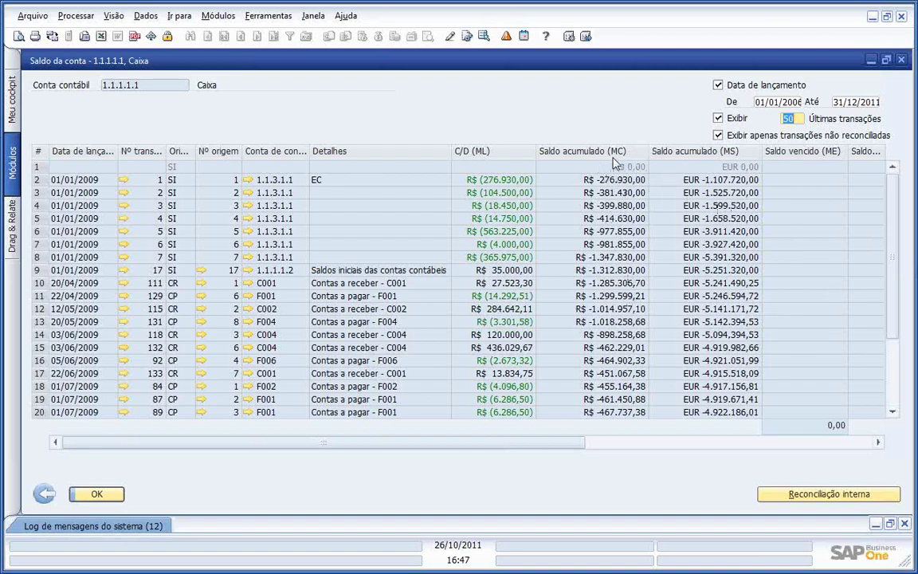
scroll(806, 269, "down", 3)
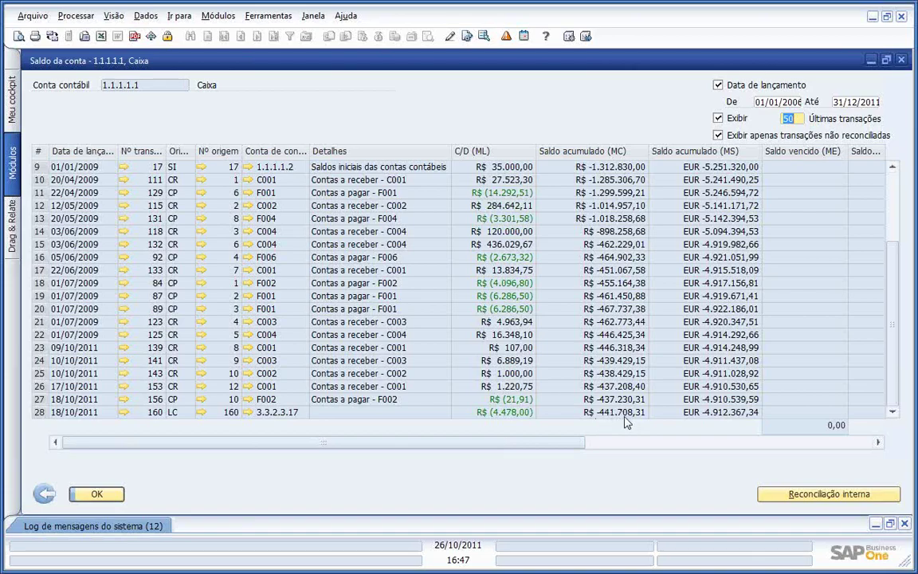
left_click_drag(894, 368, 872, 344)
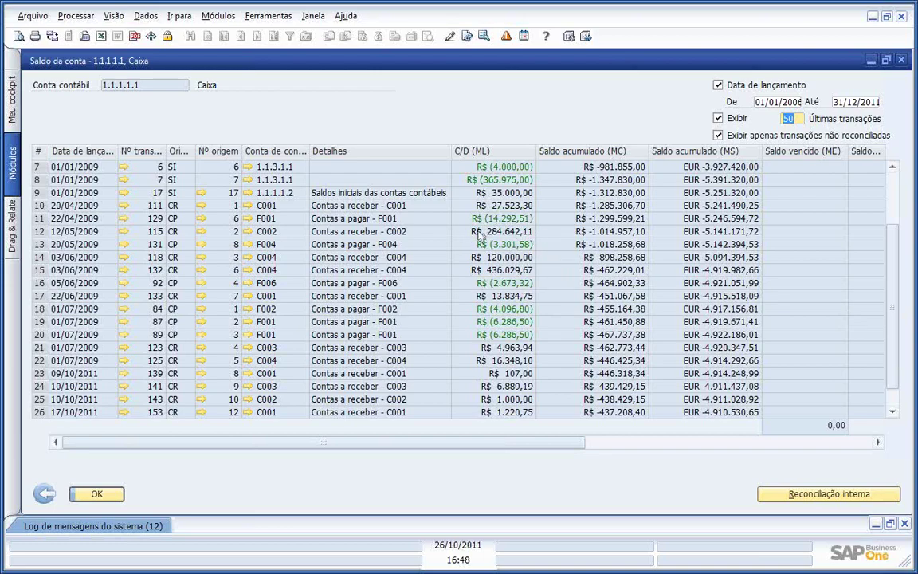
Trace the 12/05/2009 receivable transaction through its journal entry to the Contas a receber document, and view and close its Meio de pagamento
left_click(124, 232)
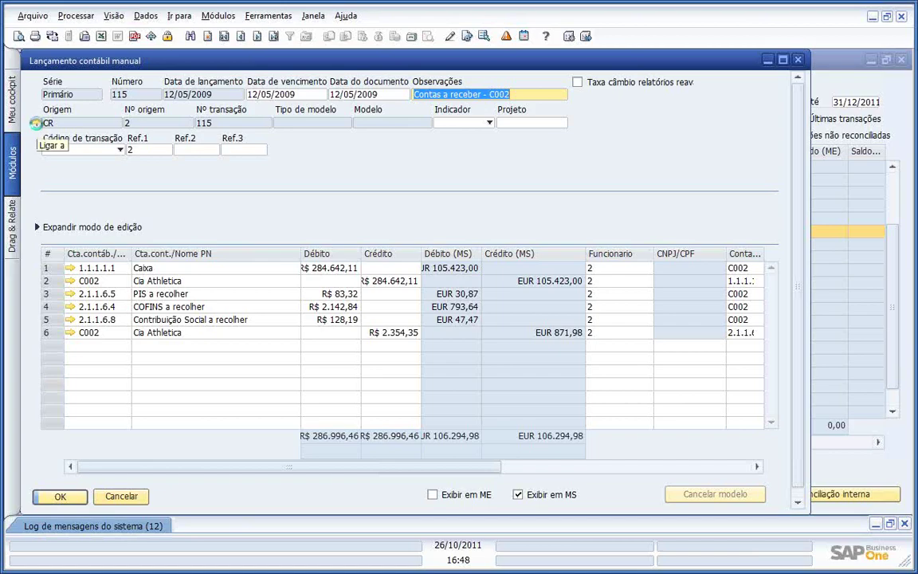
left_click(36, 124)
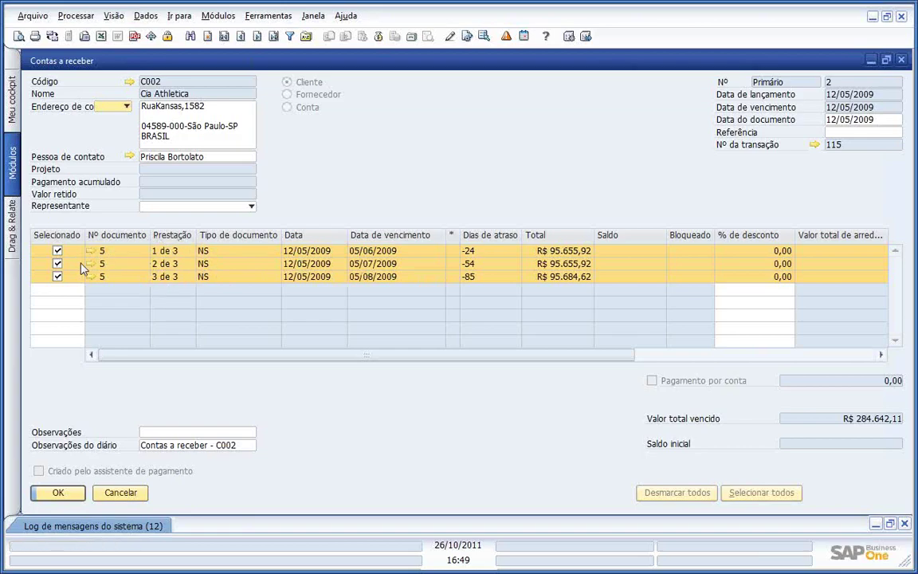
left_click(378, 36)
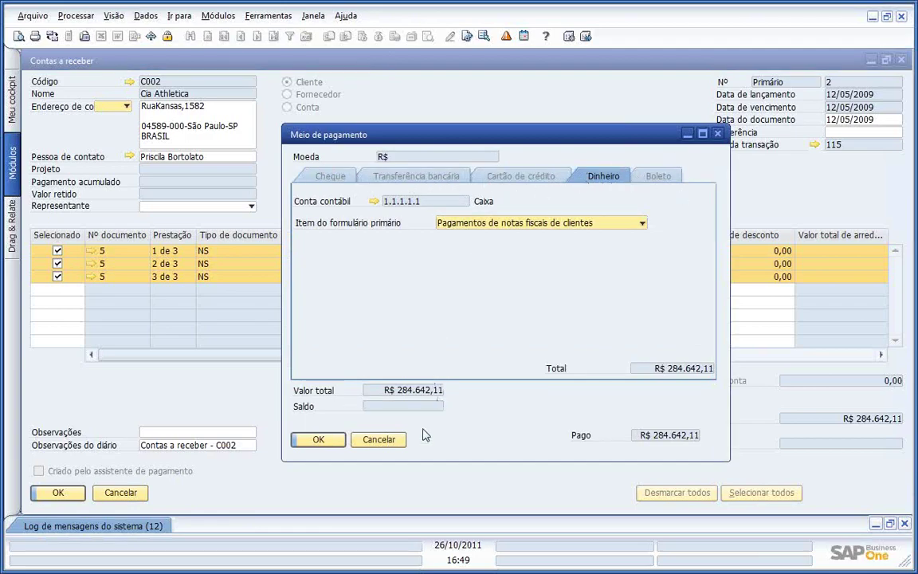
left_click(381, 438)
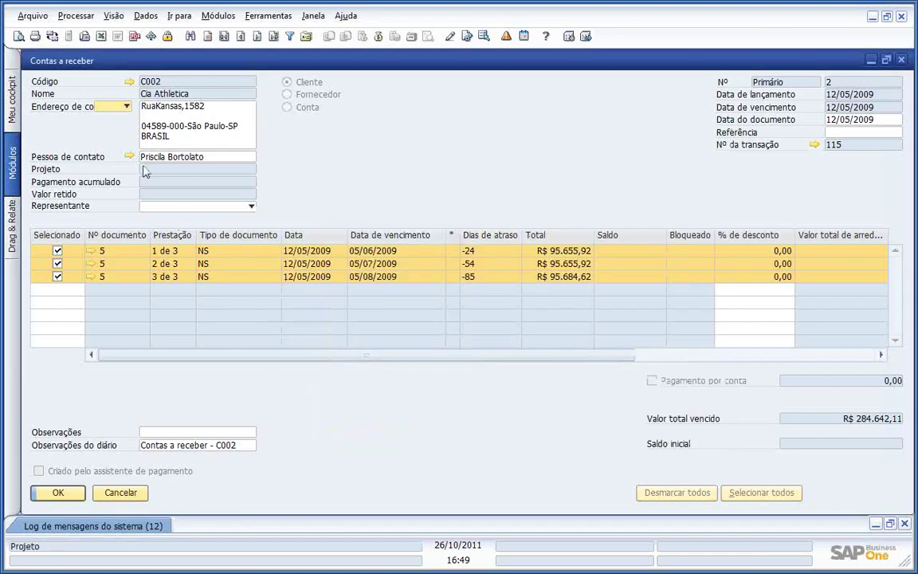
Open the NF de Entrega Futura behind the first paid installment and reposition its window to examine the invoice
left_click(90, 251)
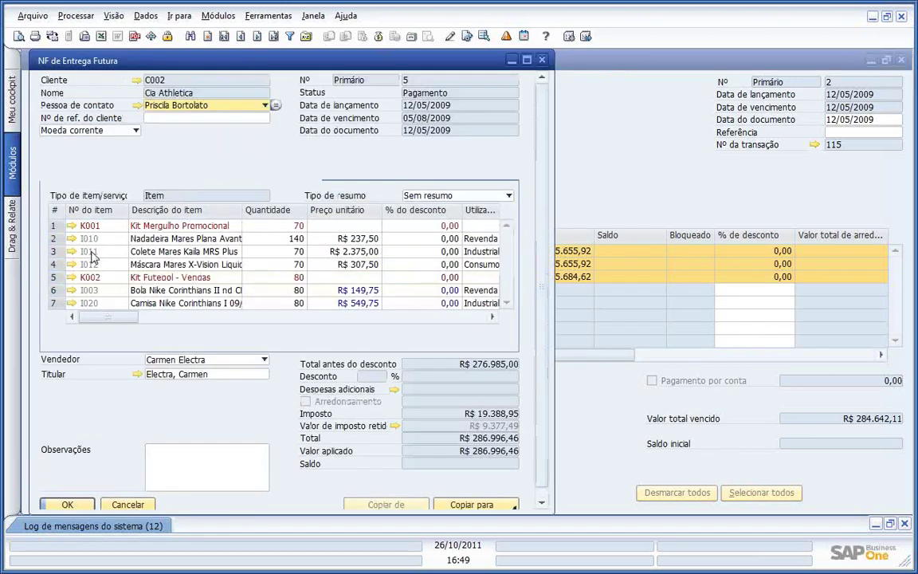
left_click_drag(133, 64, 200, 73)
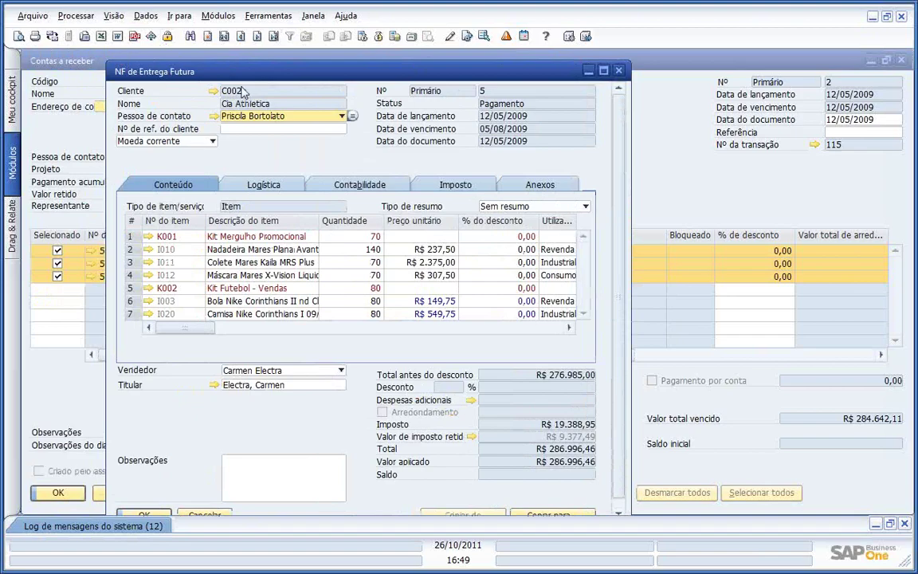
left_click_drag(262, 76, 266, 84)
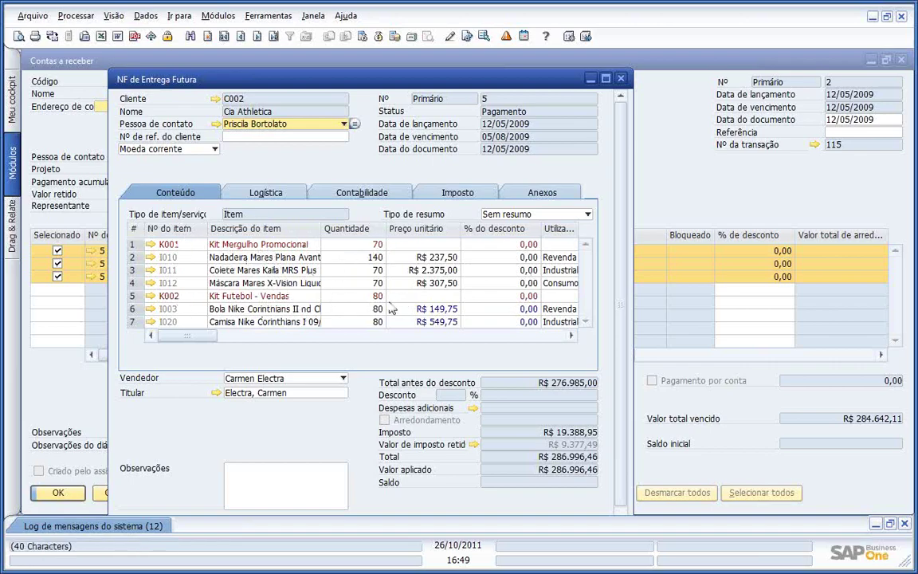
View the Cia Athletica business partner record and its account balance transactions, returning to the invoice
left_click(217, 98)
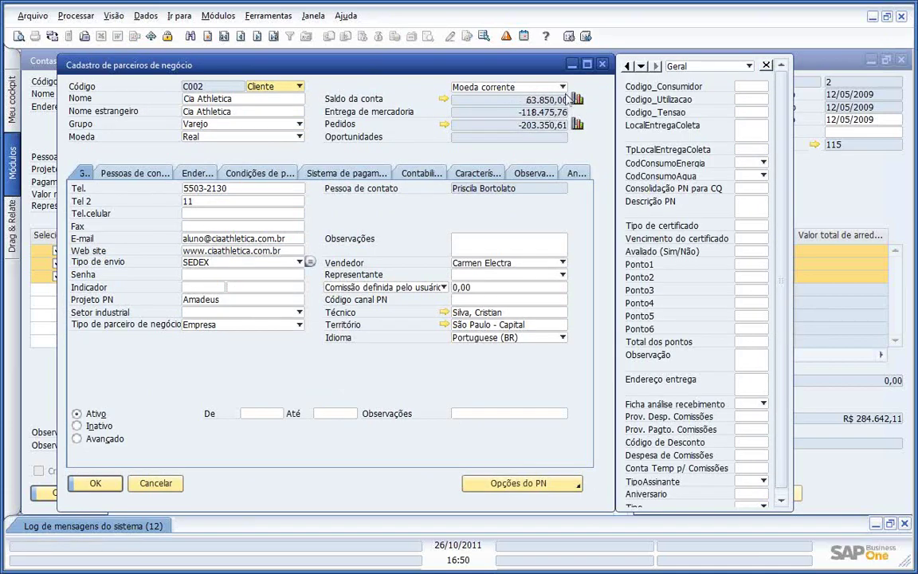
left_click(443, 98)
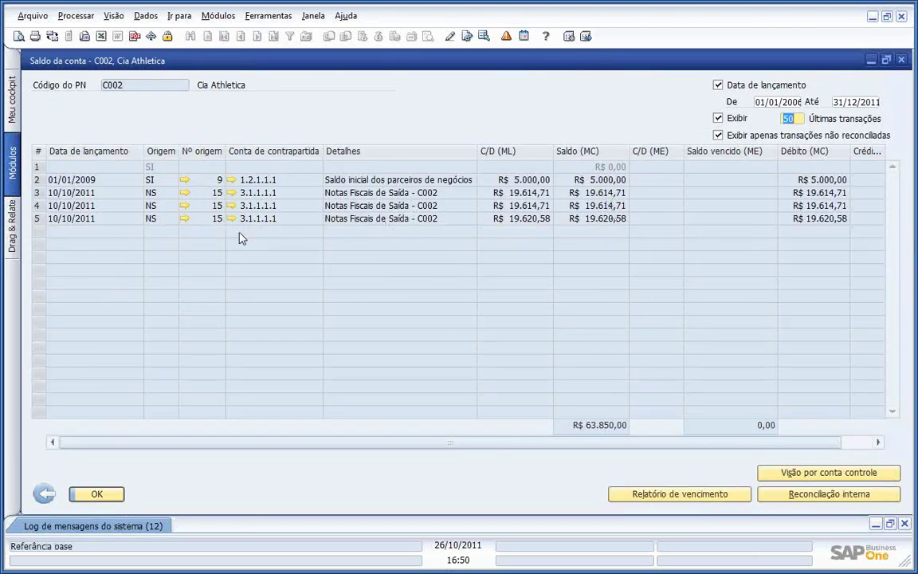
left_click(43, 493)
left_click(601, 65)
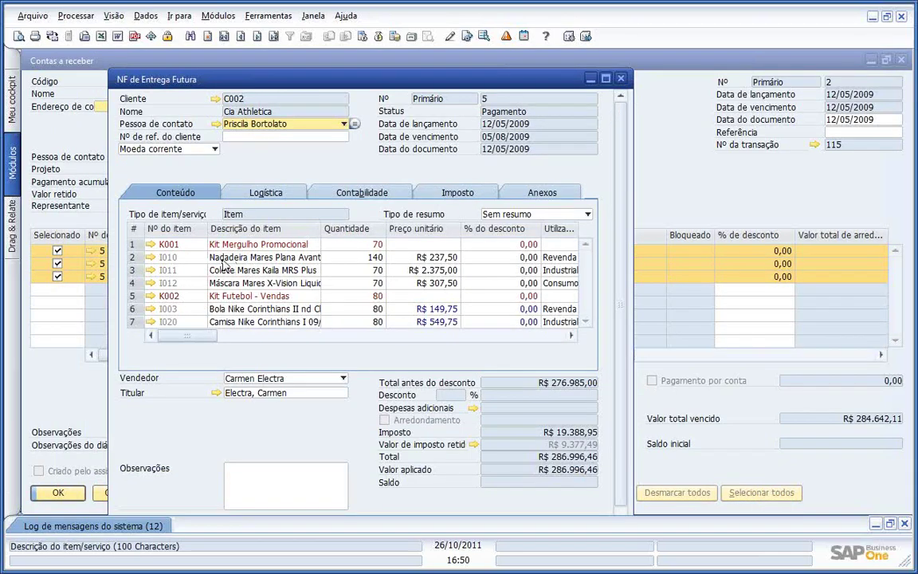
Open the item record for Nadadeira Mares Plana Avanti X3 (I010) from the invoice, view its Dados estoque, and close it
left_click(150, 257)
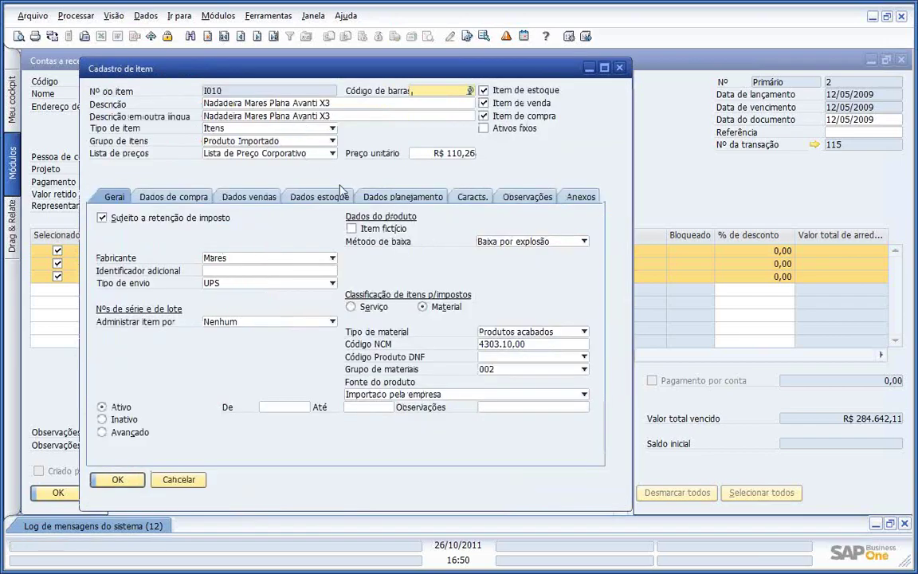
left_click(311, 197)
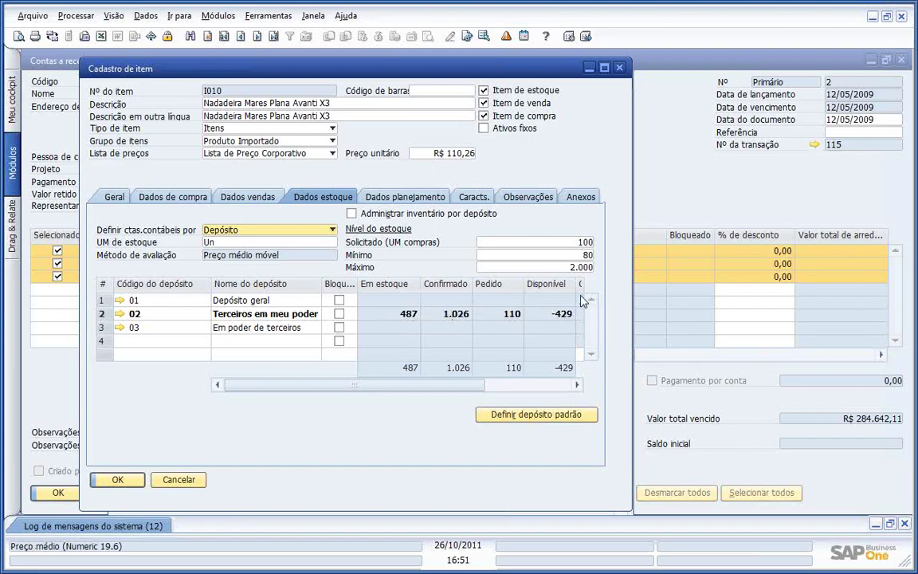
left_click(618, 70)
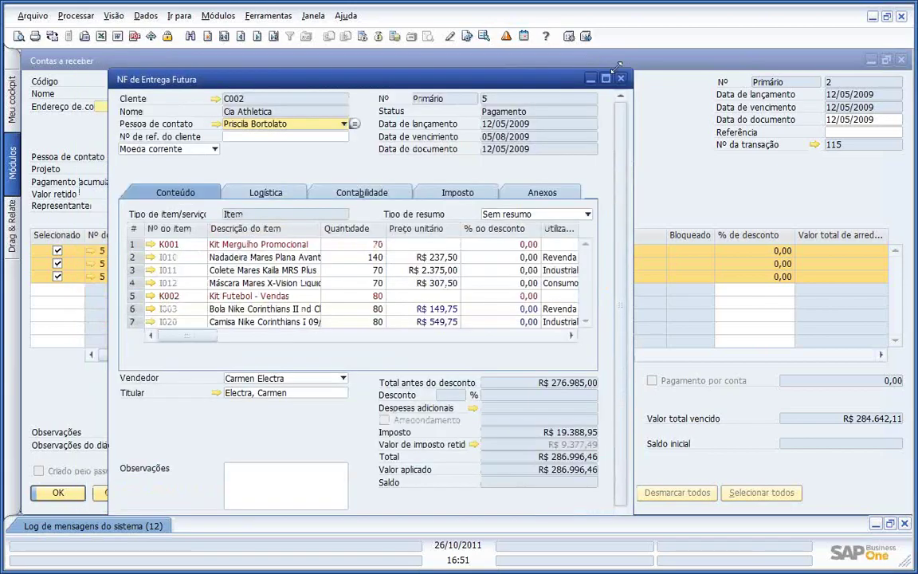
Cascade the open windows, close them all, and collapse the Finanças module
left_click(311, 18)
left_click(338, 35)
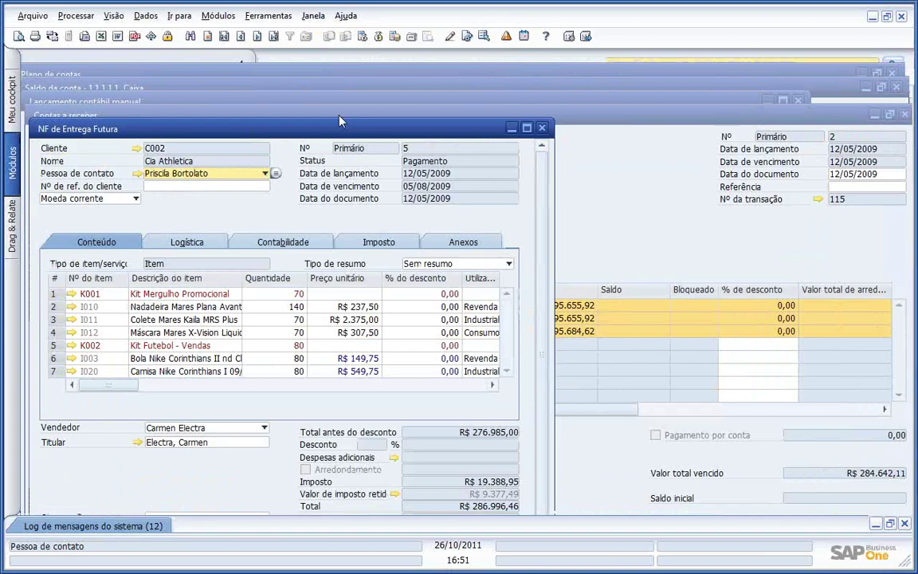
left_click(313, 17)
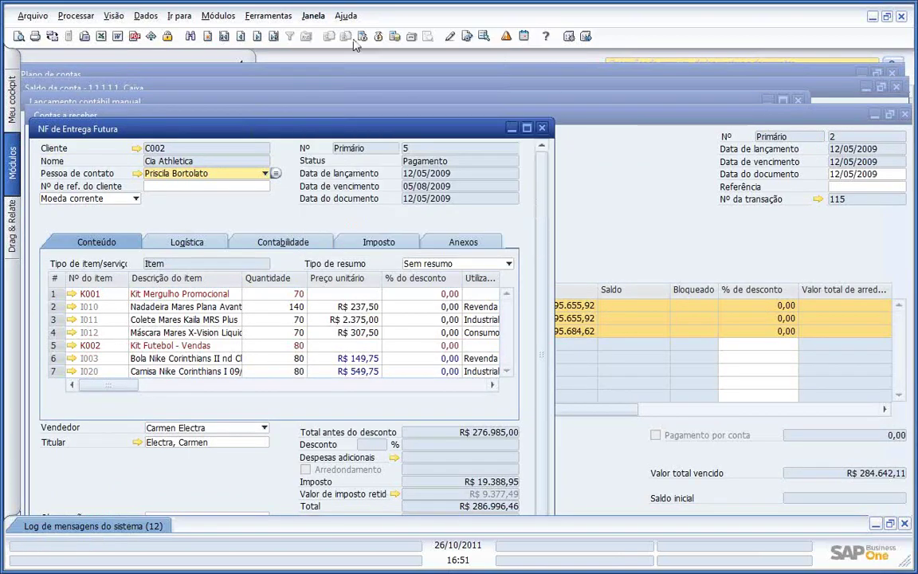
left_click(333, 53)
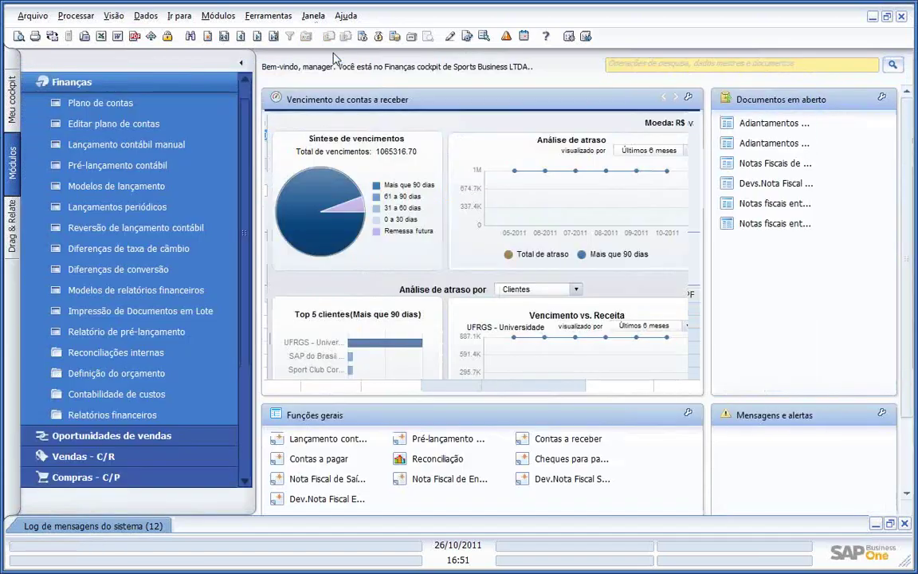
left_click(163, 72)
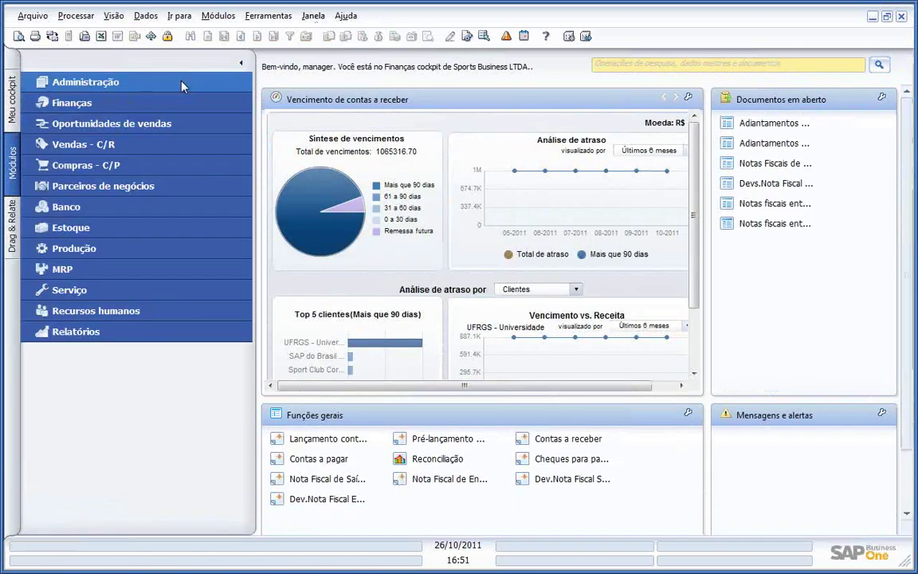
Open Cadastro de parceiros de negócio, browse to the Cia Athletica customer record (C002), and move its window clear of the module list
left_click(121, 188)
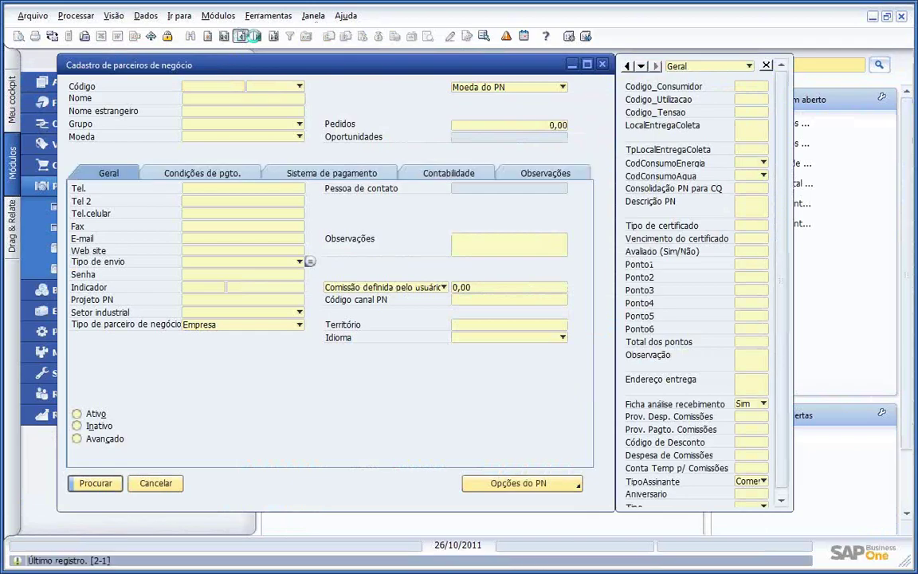
left_click(257, 37)
left_click(256, 37)
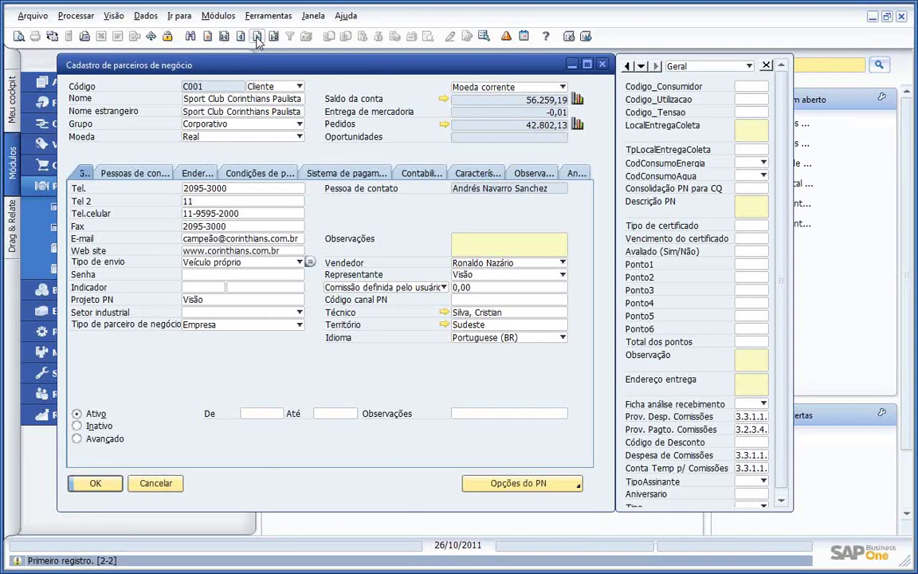
left_click(224, 36)
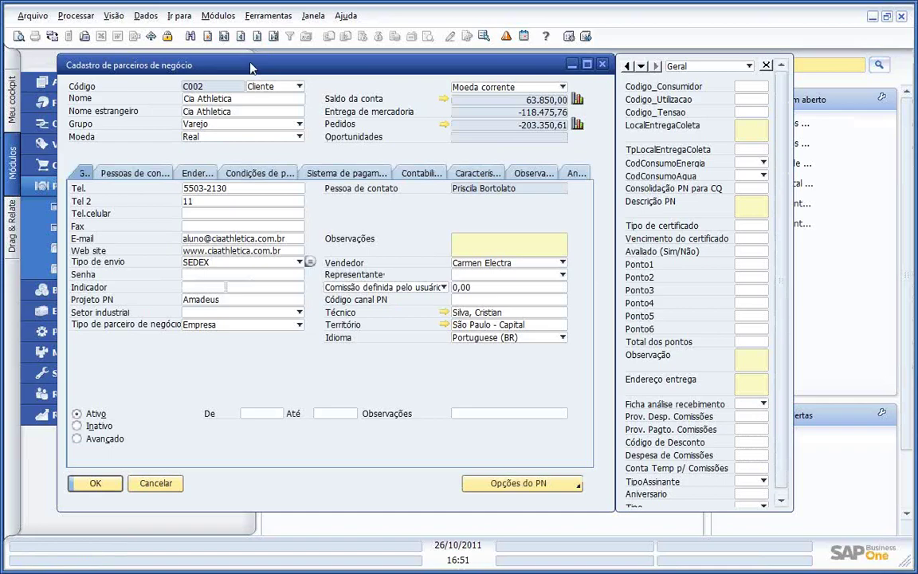
left_click_drag(307, 73, 364, 78)
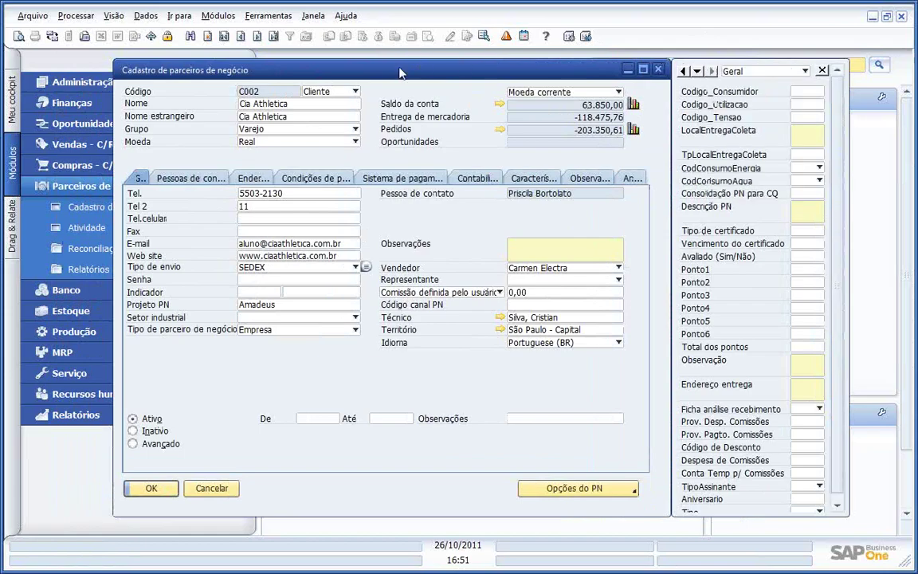
left_click_drag(361, 70, 457, 73)
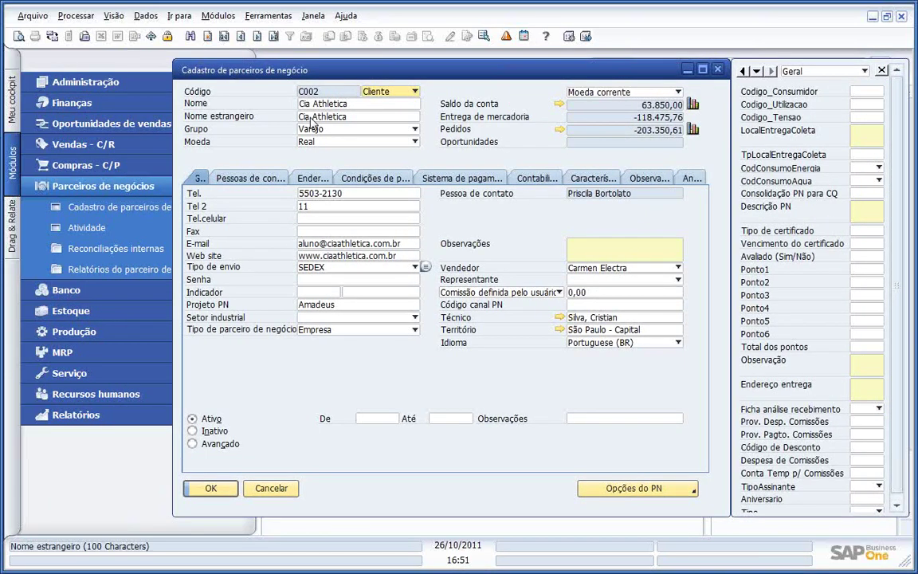
Use Drag & Relate to relate the Cia Athletica name to Cotação de vendas under Vendas - C/R, view the quotation, and close it
left_click(12, 231)
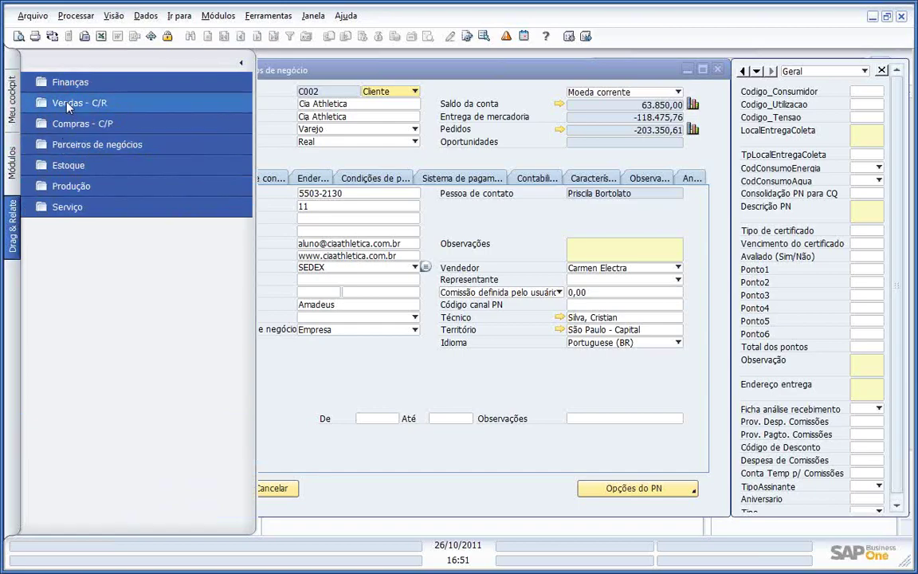
left_click(68, 103)
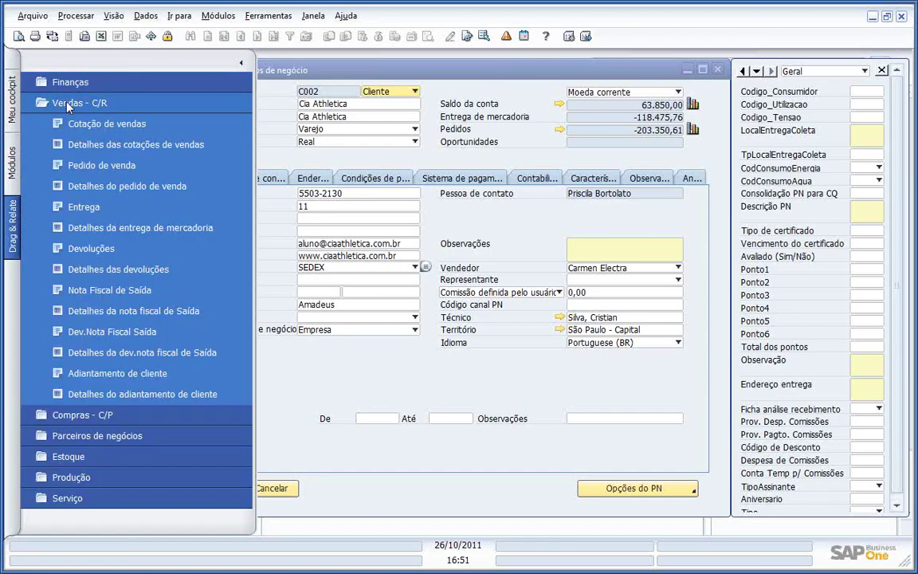
left_click_drag(313, 77, 343, 86)
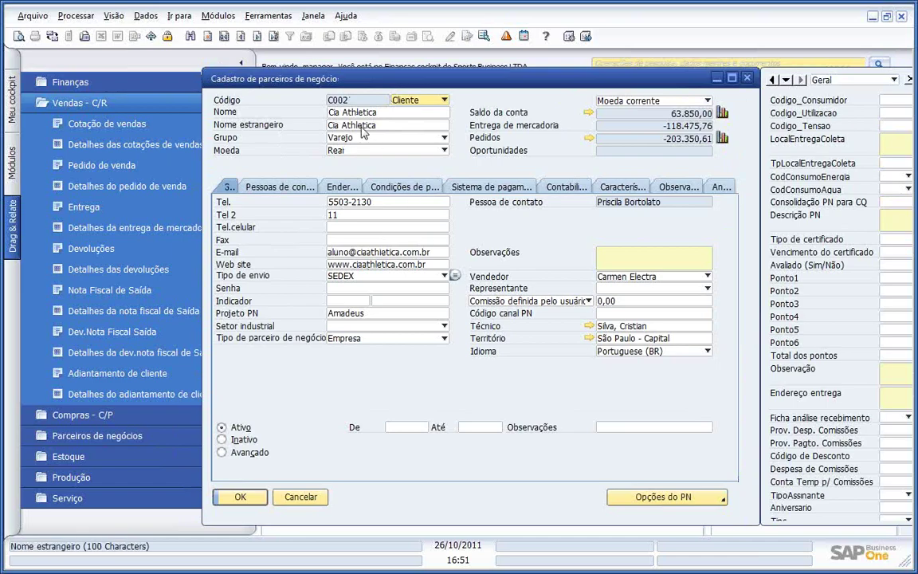
left_click(354, 117)
left_click_drag(353, 116, 97, 127)
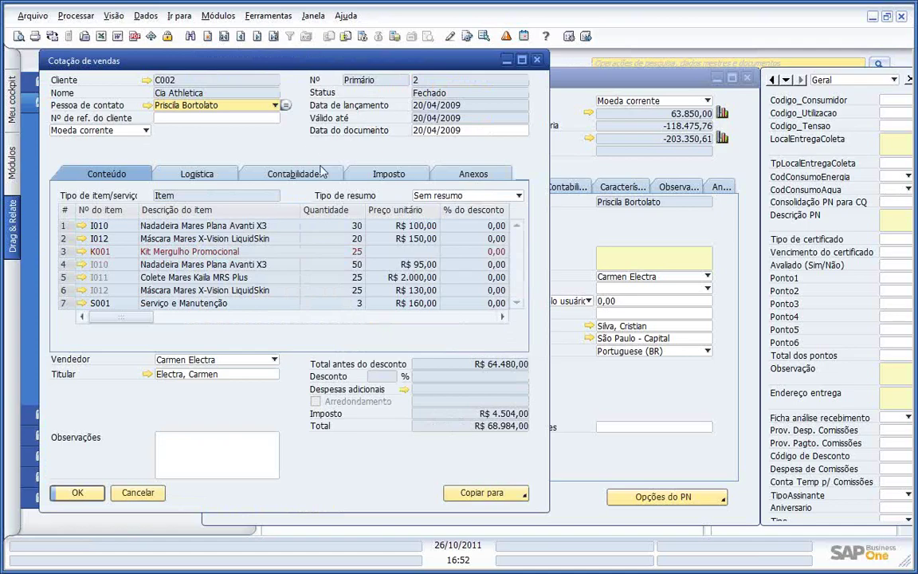
left_click(539, 59)
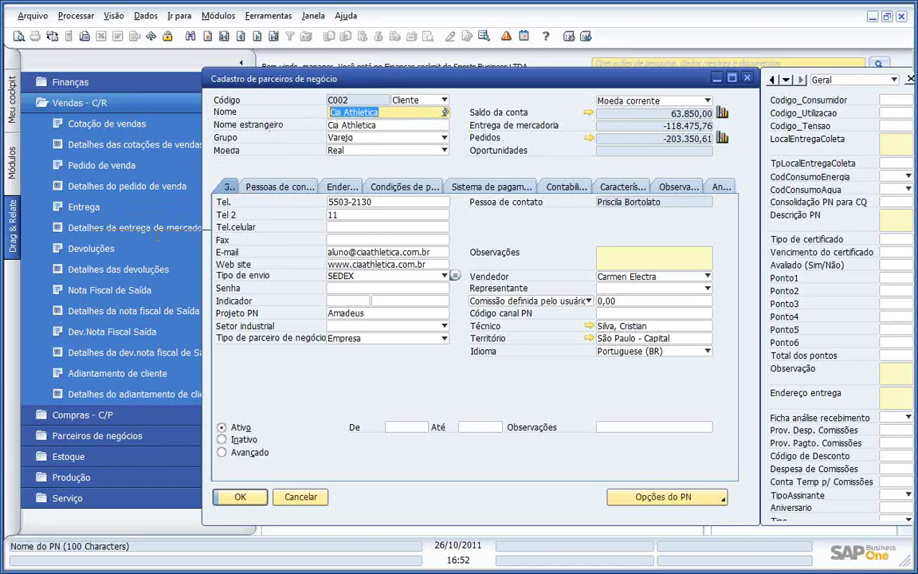
Relate Cia Athletica to Nota Fiscal de Saída, view the 12/05/2009 invoice, and close both the invoice and the list
left_click_drag(145, 293, 140, 291)
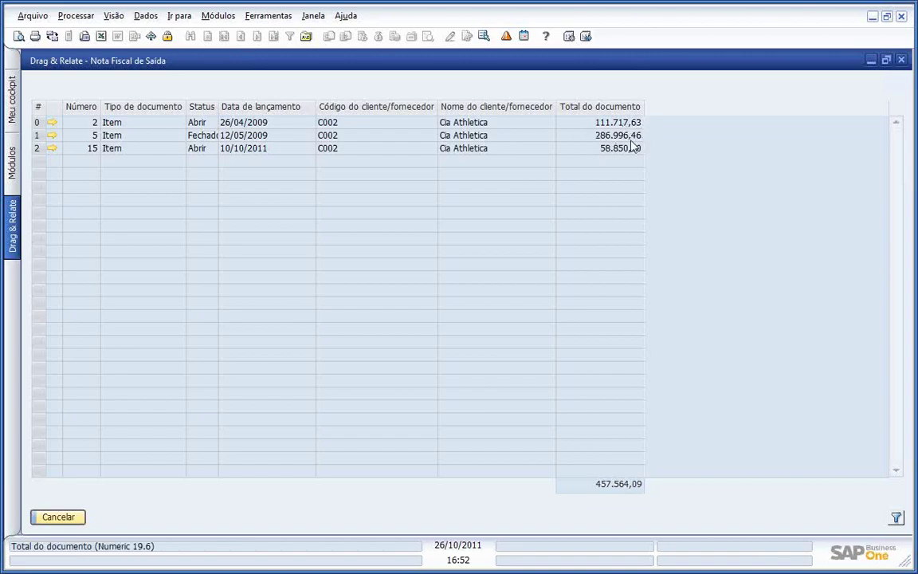
left_click(52, 136)
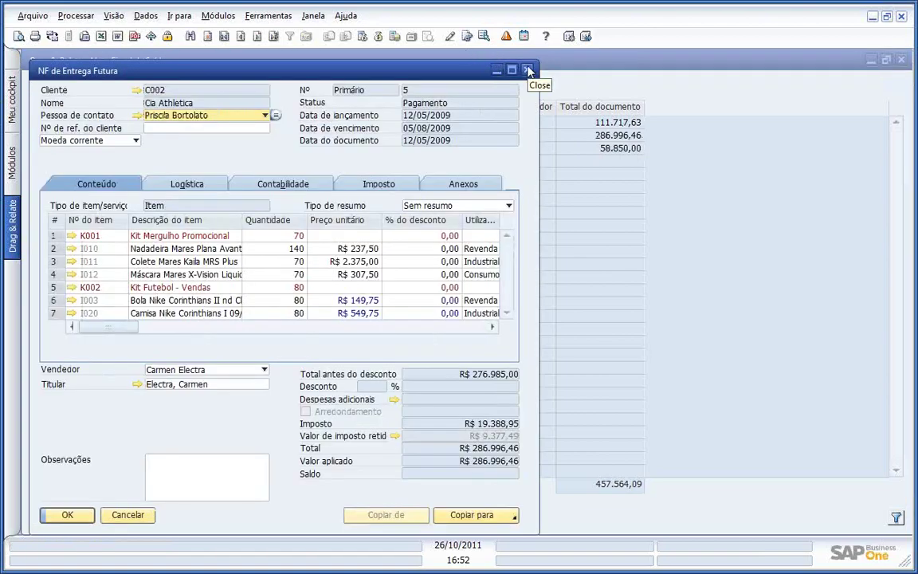
left_click(529, 71)
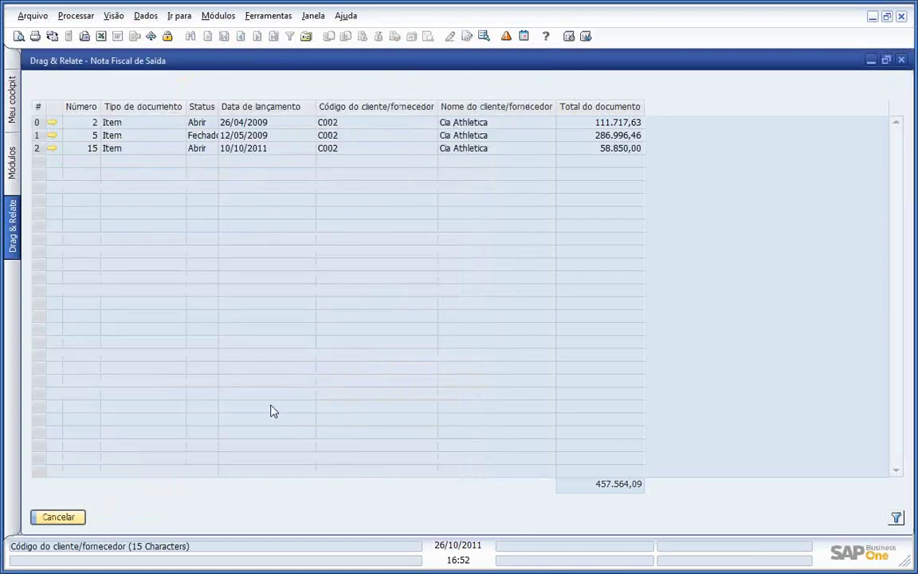
left_click(67, 518)
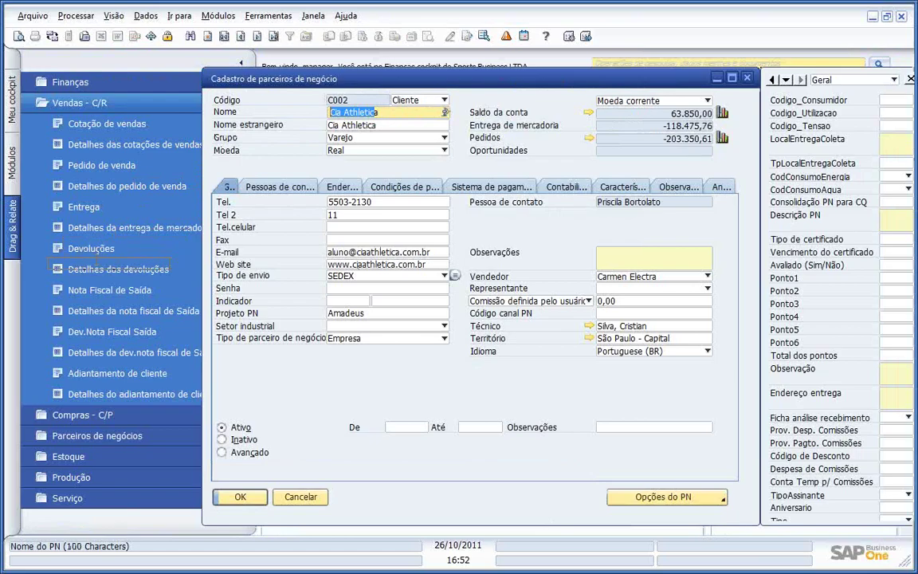
Relate Cia Athletica to Detalhes da nota fiscal de Saída and sort its lines by quantity, description, and finally Total da linha in descending order
left_click(99, 310)
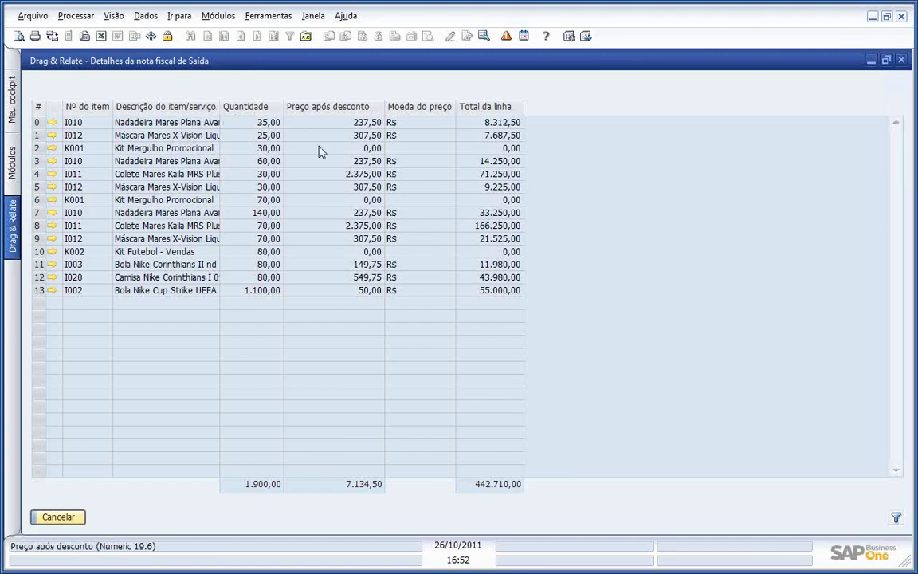
left_click(492, 111)
left_click(470, 105)
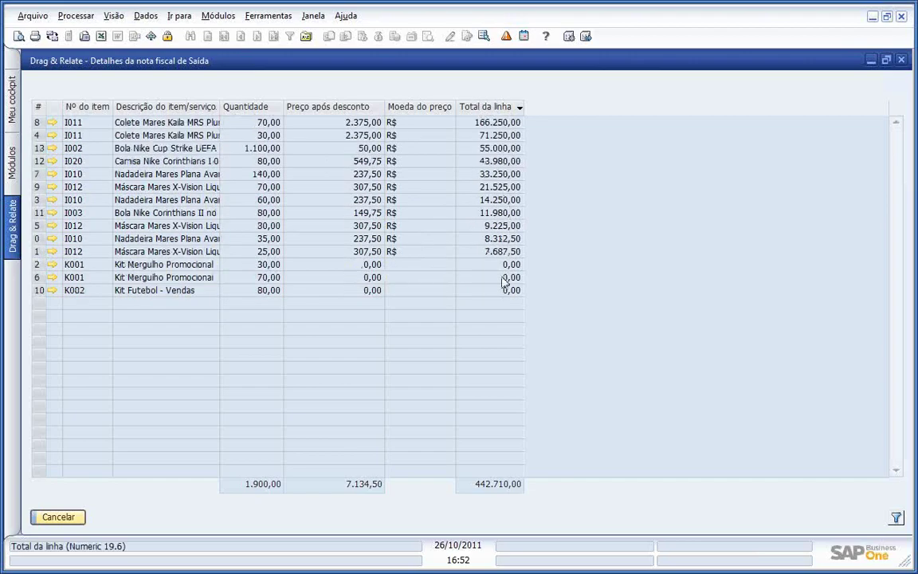
left_click(245, 111)
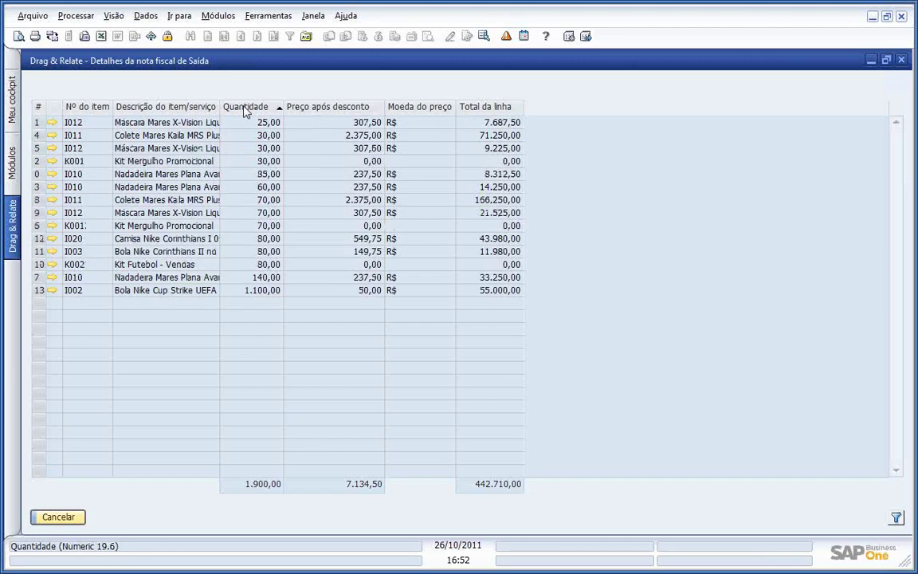
left_click(245, 112)
left_click(165, 107)
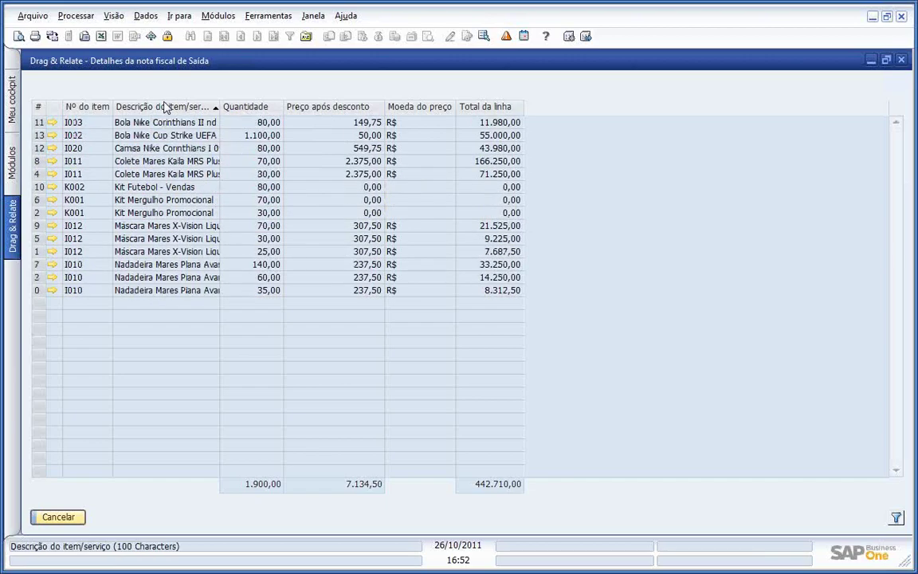
left_click(483, 109)
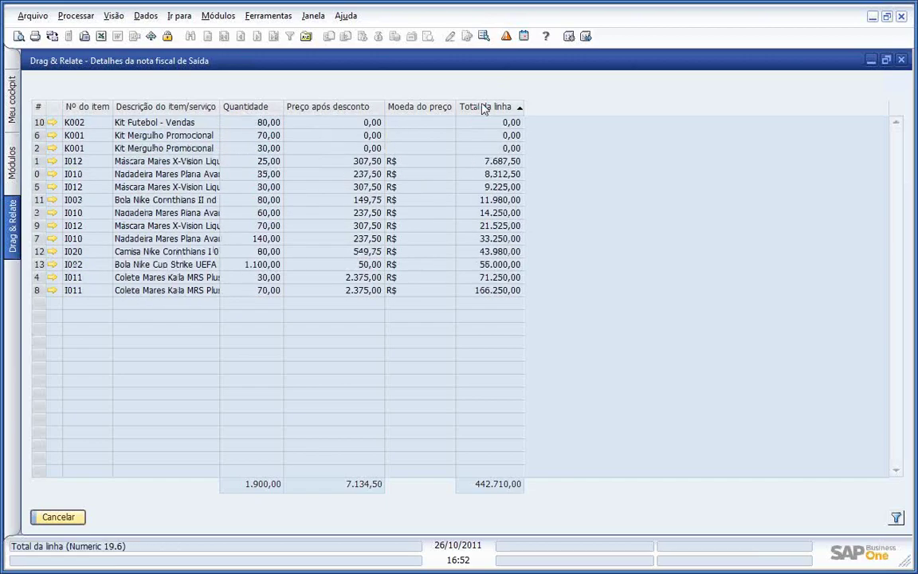
left_click(483, 111)
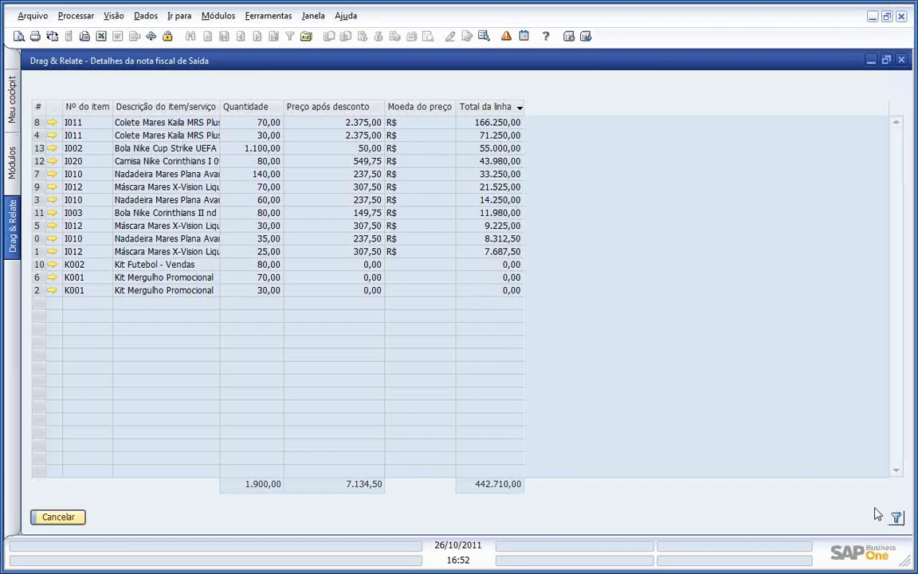
Filter the invoice detail lines to those with Total da linha "Maior ou igual" 40000,00
left_click(896, 518)
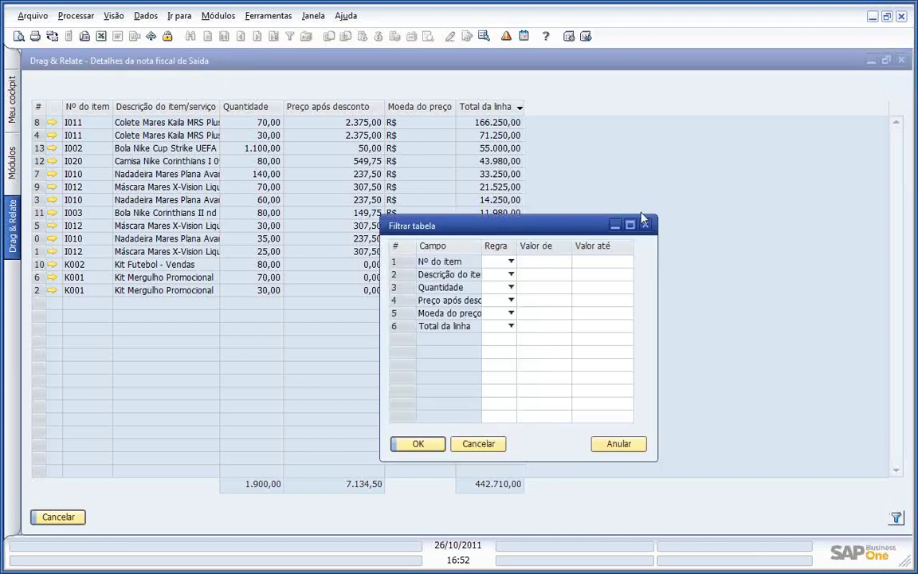
left_click_drag(526, 226, 554, 249)
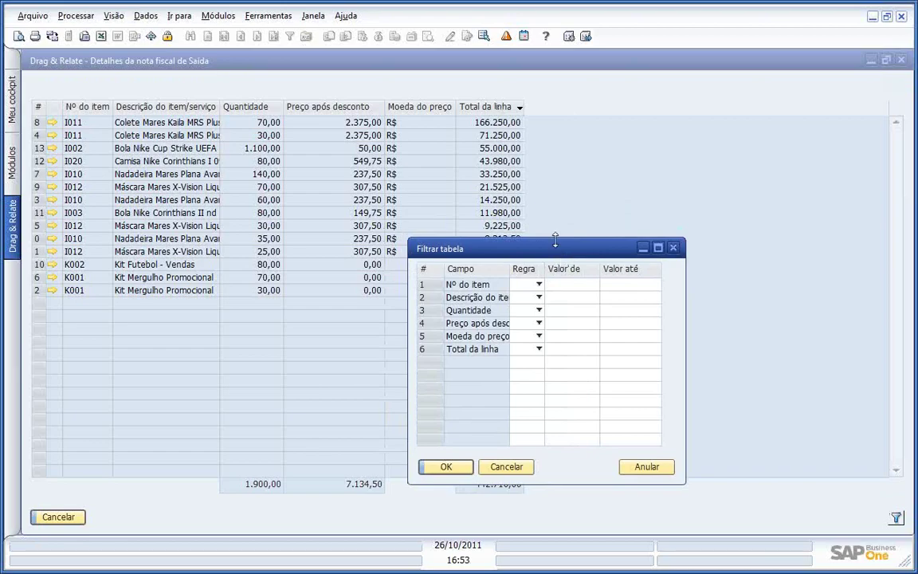
left_click(538, 351)
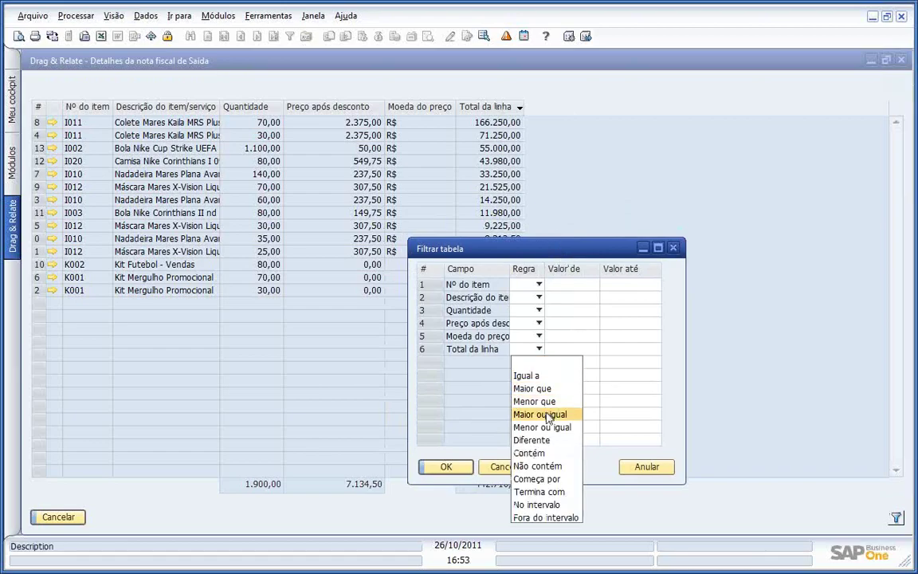
left_click(547, 414)
left_click(571, 349)
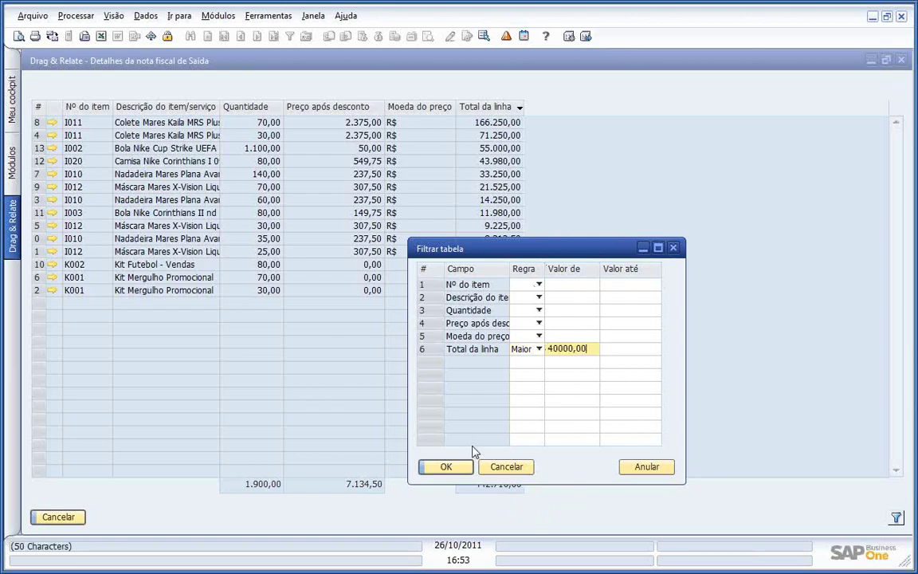
left_click(445, 466)
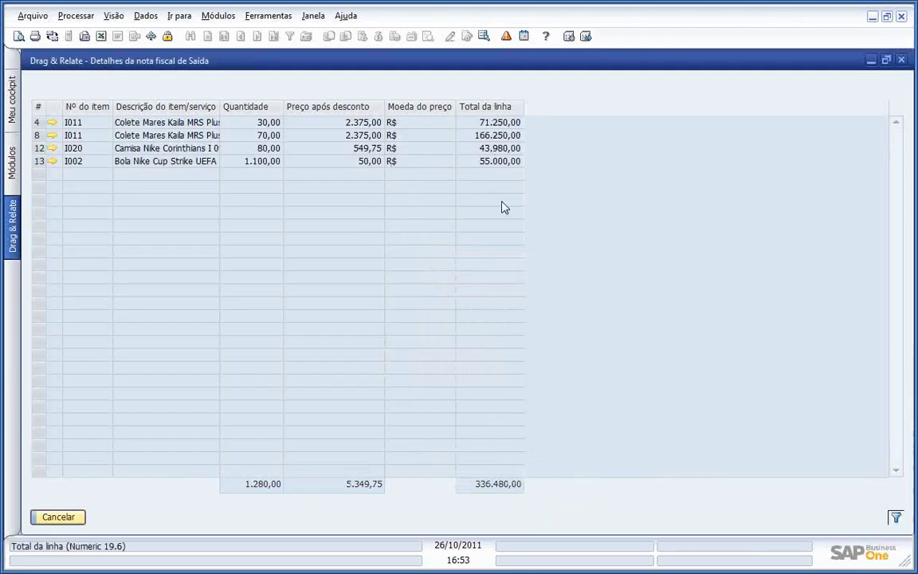
Clear the Total da linha filter from the invoice detail list
left_click(896, 517)
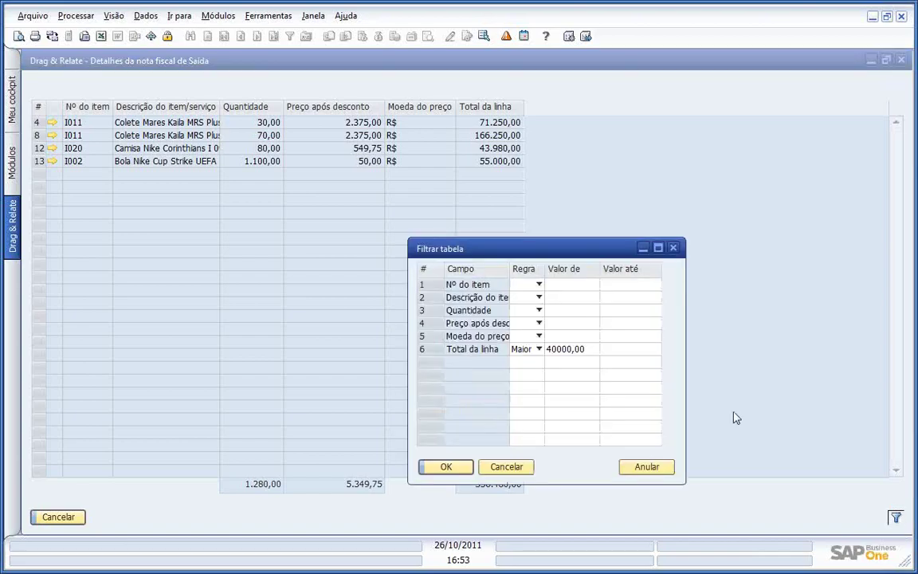
left_click(647, 468)
left_click(443, 466)
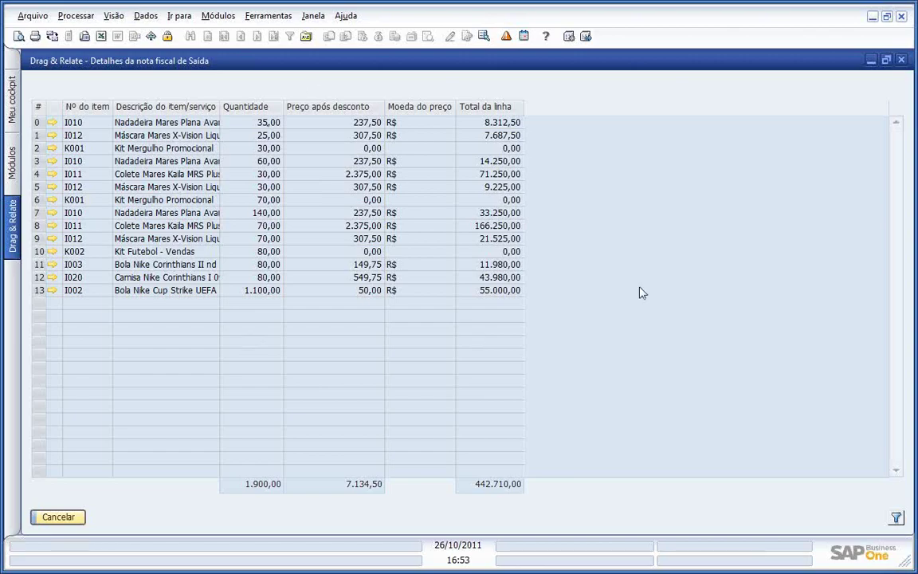
Export the invoice detail list to Excel as a plain text file under the suggested name, with currency symbols in a separate column
left_click(101, 36)
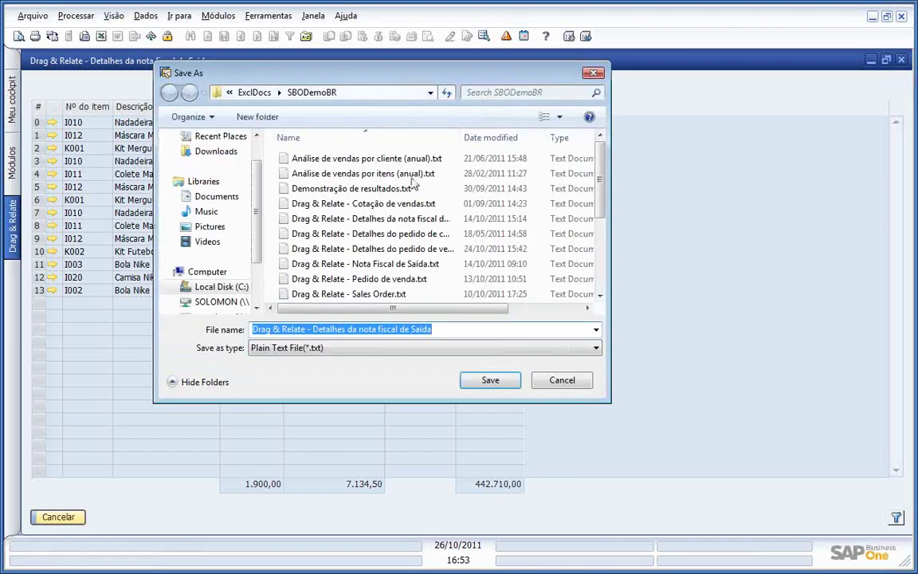
left_click(488, 382)
left_click(523, 353)
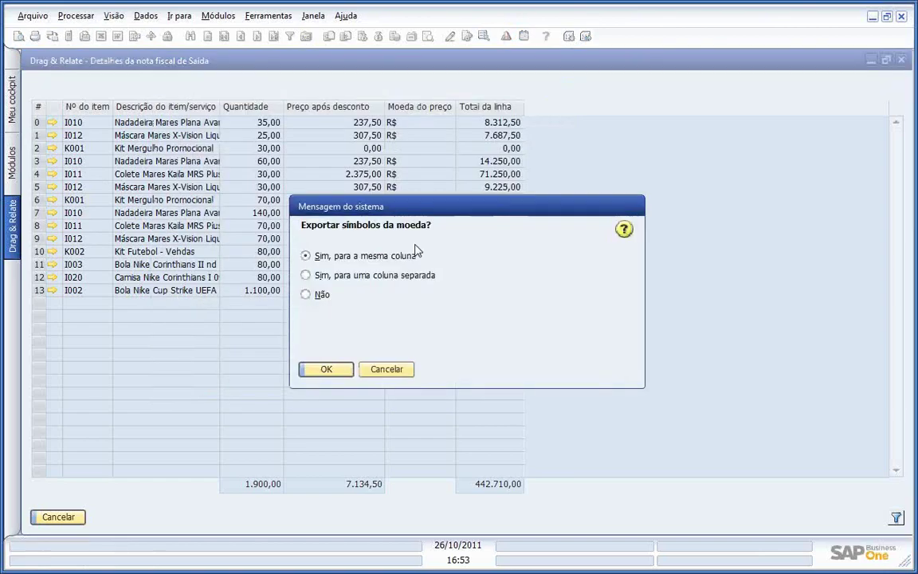
left_click(305, 276)
left_click(328, 370)
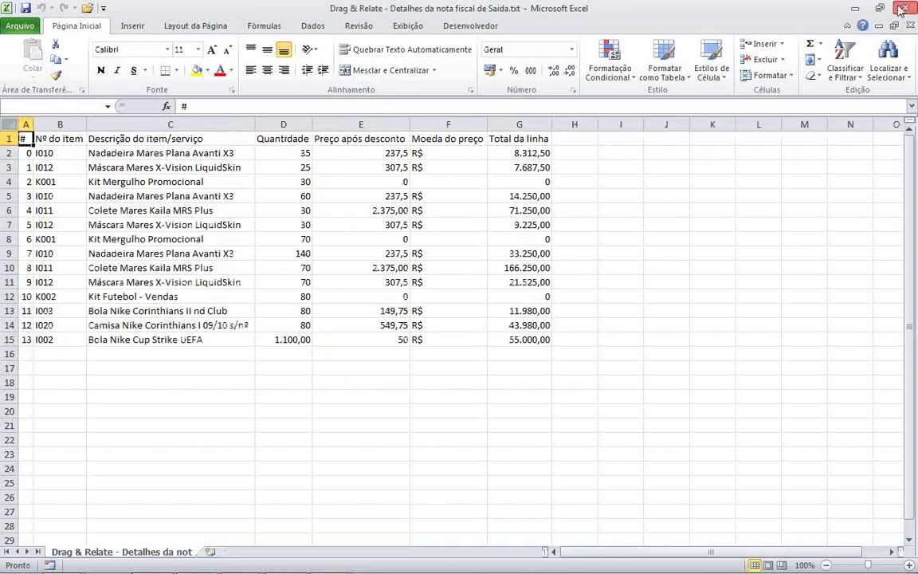
Close the exported invoice detail file and the AutoOpen.xls workbook in Excel
left_click(906, 8)
left_click(456, 312)
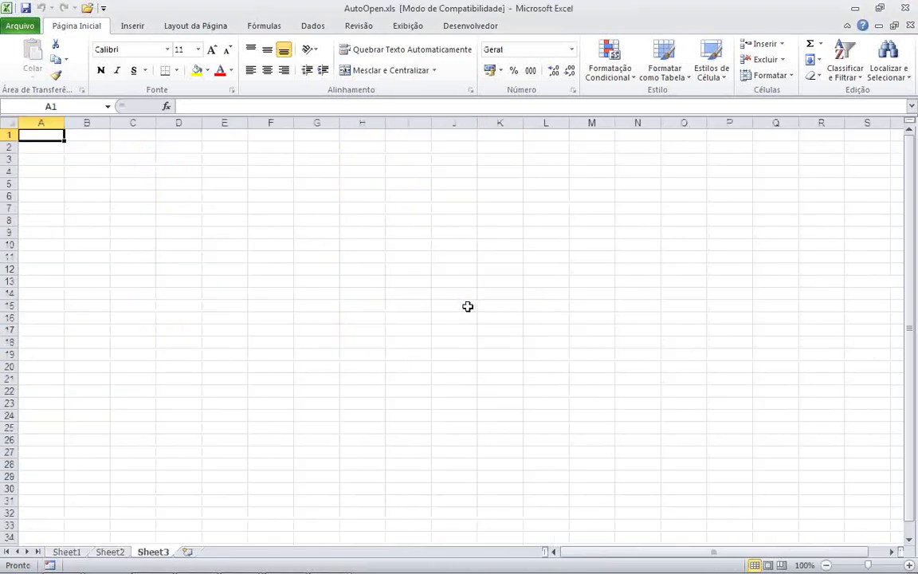
left_click(906, 8)
Return to SAP Business One and close the invoice detail list and the Cia Athletica business partner record
double_click(443, 61)
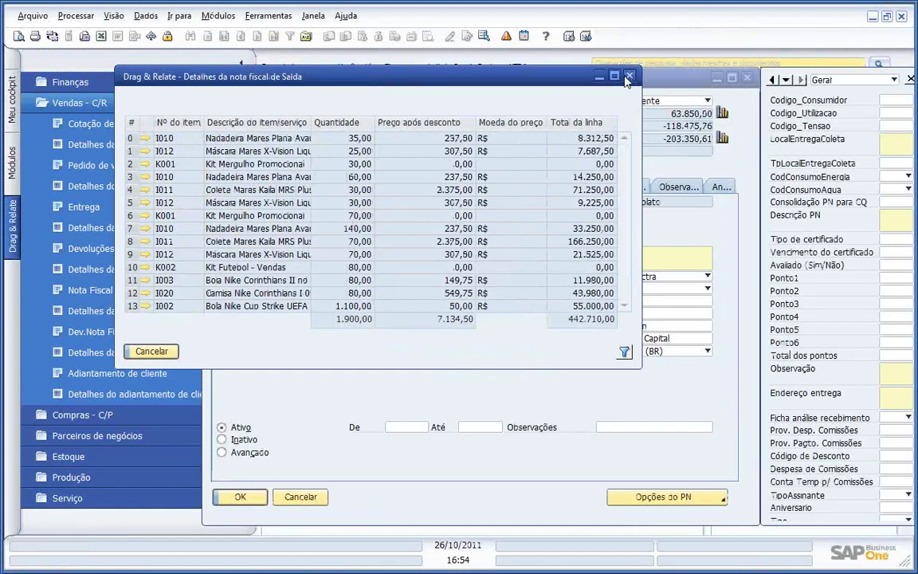
left_click(628, 77)
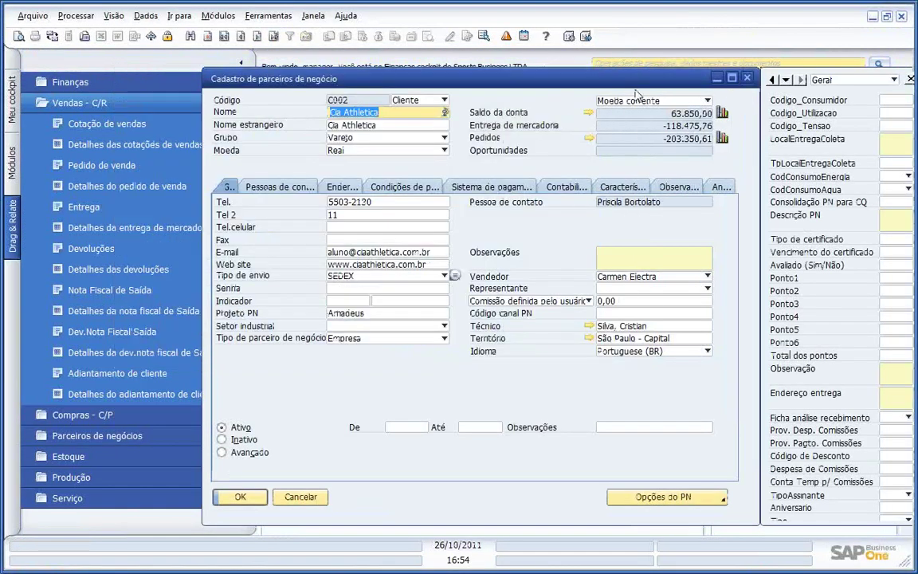
left_click(747, 78)
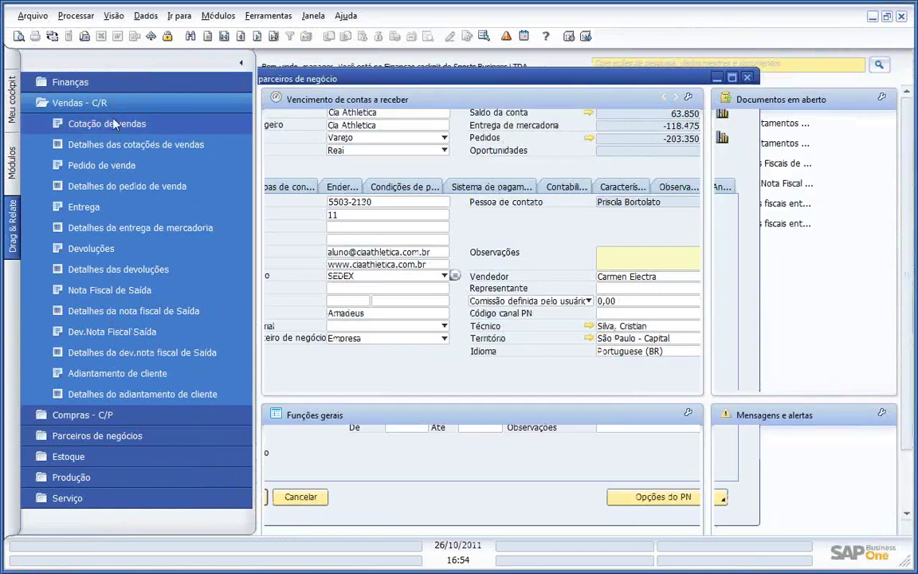
Open Cadastro de item from the Estoque module and go to the first item record
left_click(12, 163)
left_click(106, 188)
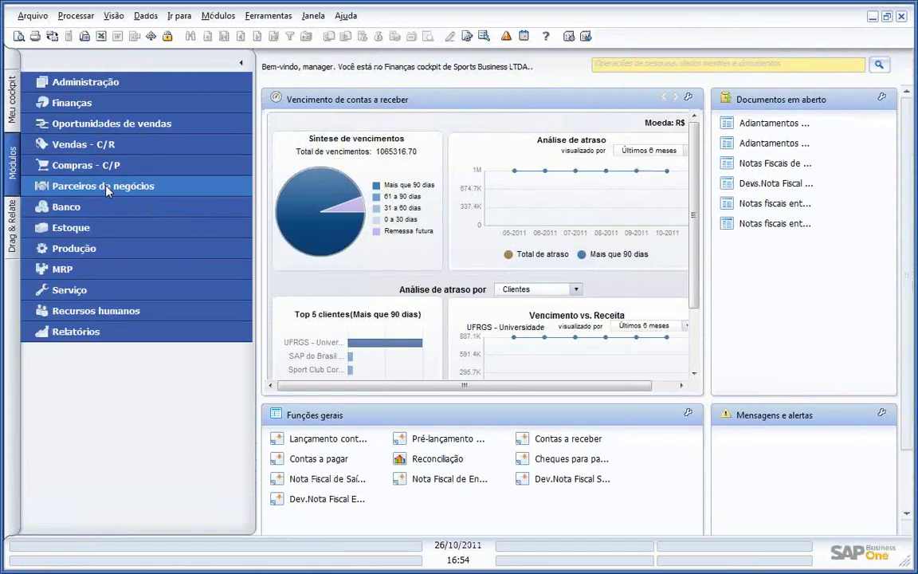
left_click(98, 229)
left_click(99, 249)
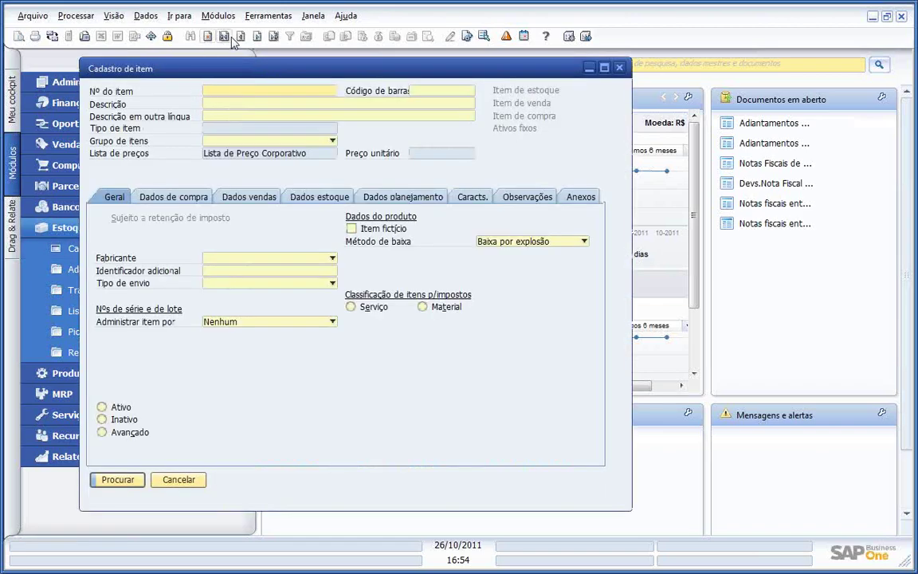
left_click(226, 38)
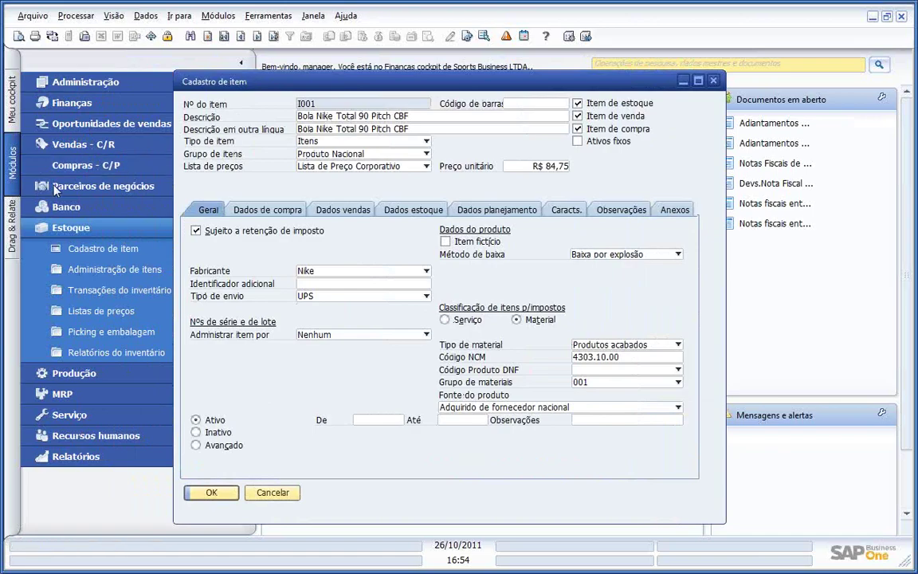
Relate the item Bola Nike Total 90 Pitch CBF to Cotação de compra under Compras - C/P, view the list and close it
left_click(13, 231)
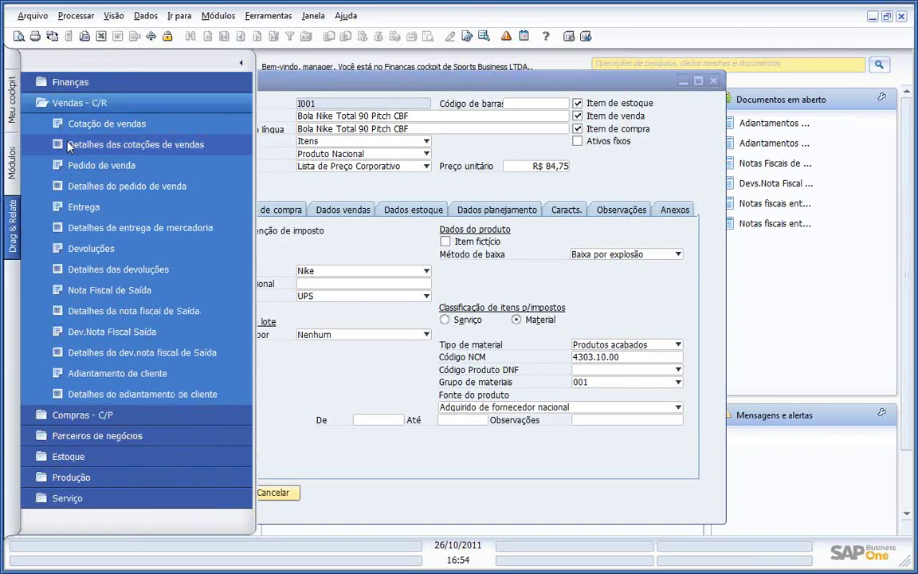
left_click(68, 92)
left_click(82, 126)
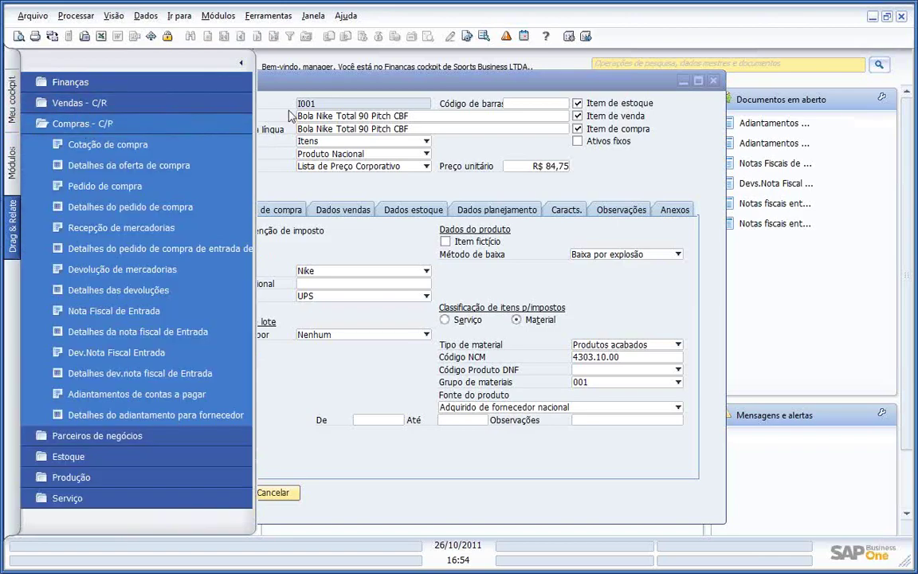
left_click(356, 83)
left_click(374, 129)
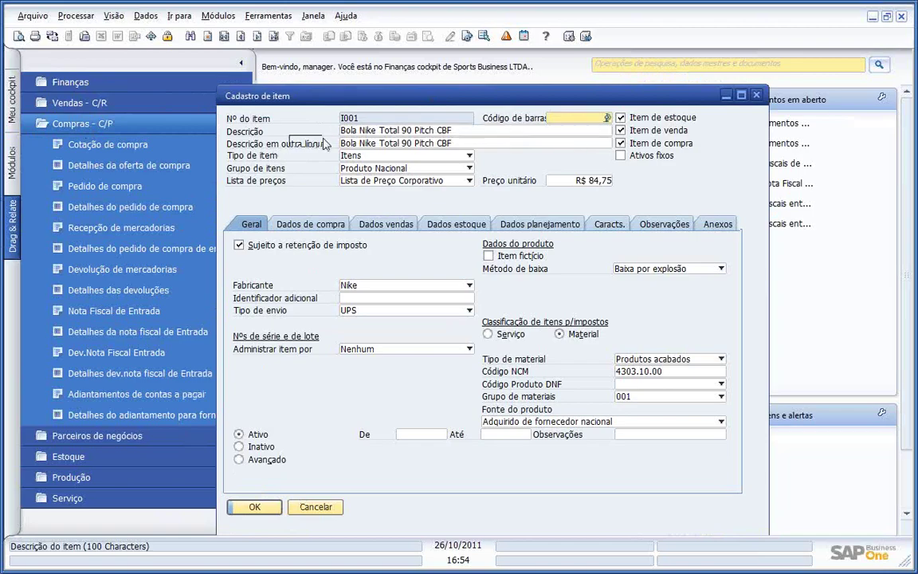
left_click(91, 146)
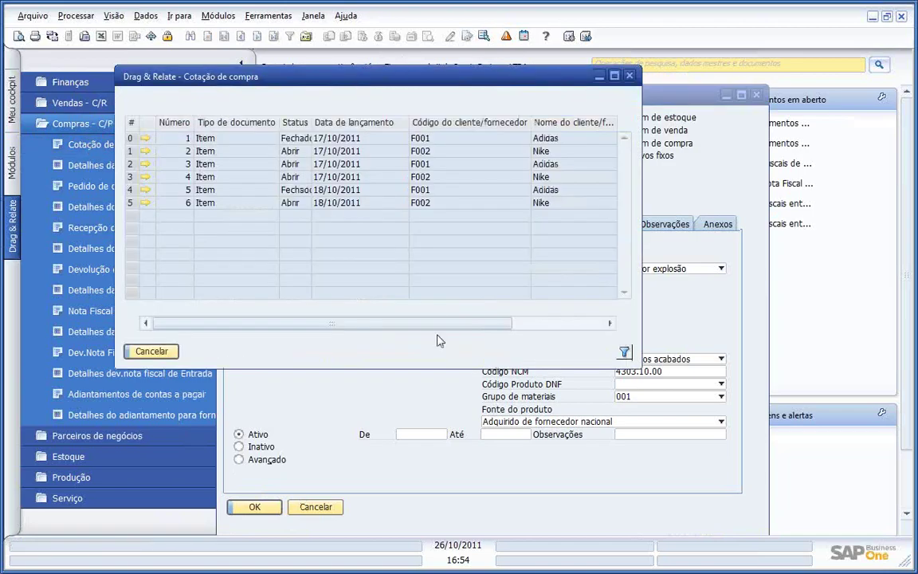
left_click(630, 76)
Relate the item's description to Pedido de compra, view the maximized list of purchase orders, and close it
left_click_drag(358, 130, 75, 192)
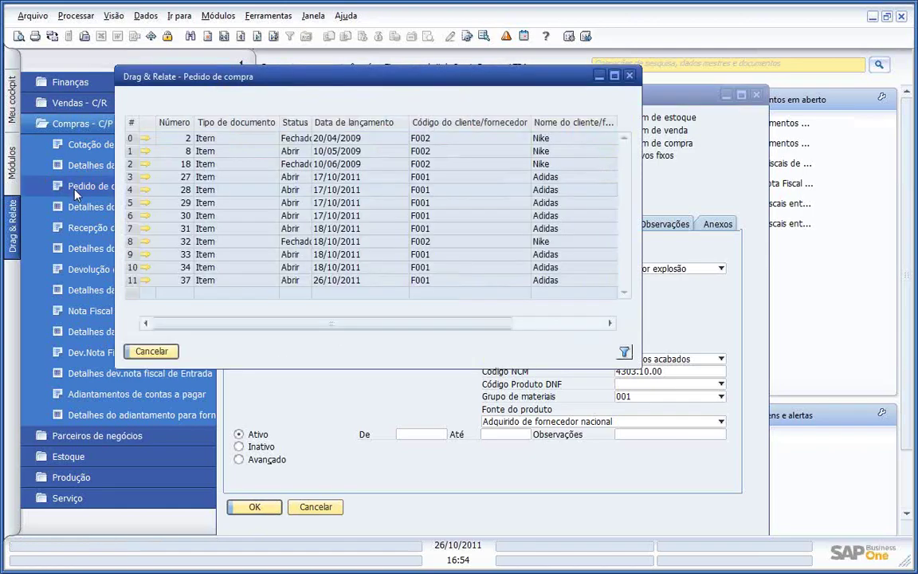
left_click(613, 75)
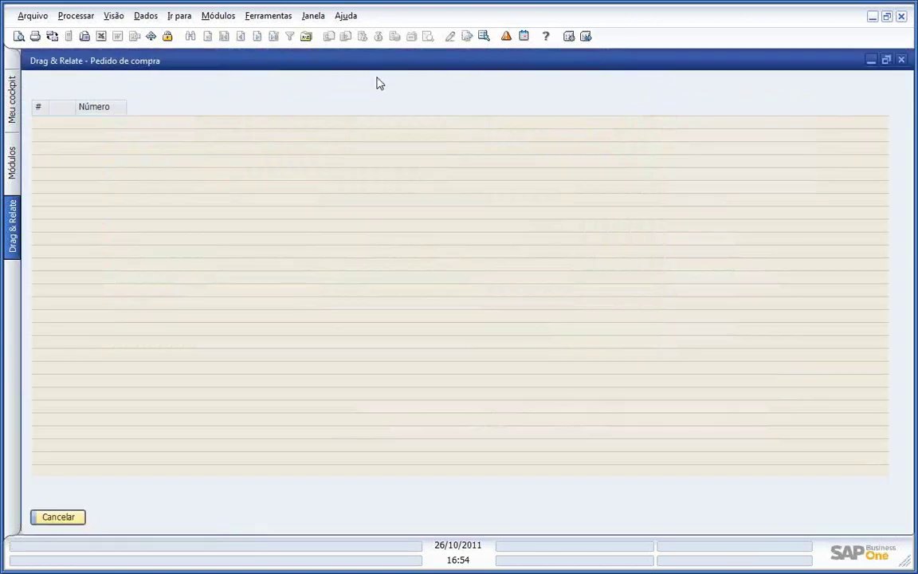
left_click(64, 518)
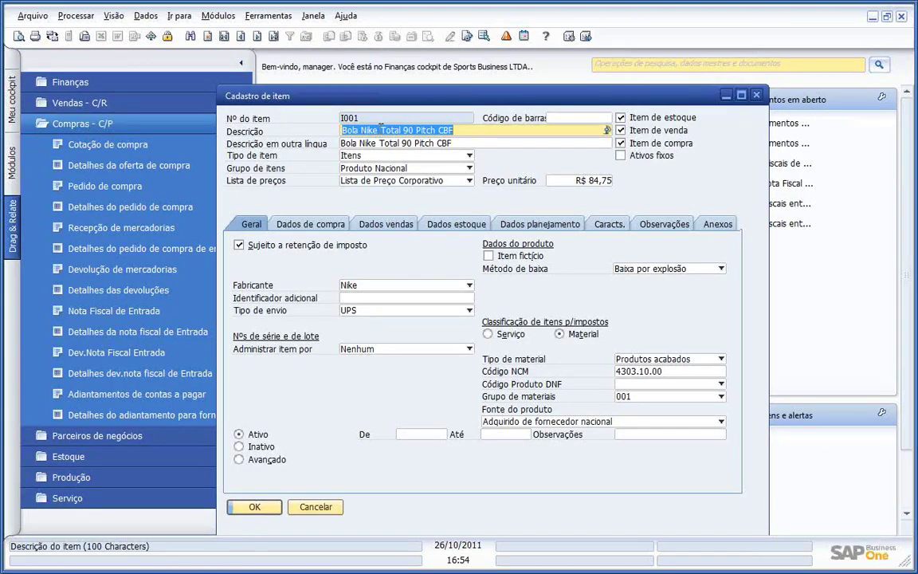
Relate the item to Nota Fiscal de Entrada, view the 29/04/2009 invoice, and close the invoice, the list and the item record
left_click(380, 130)
left_click_drag(380, 130, 86, 311)
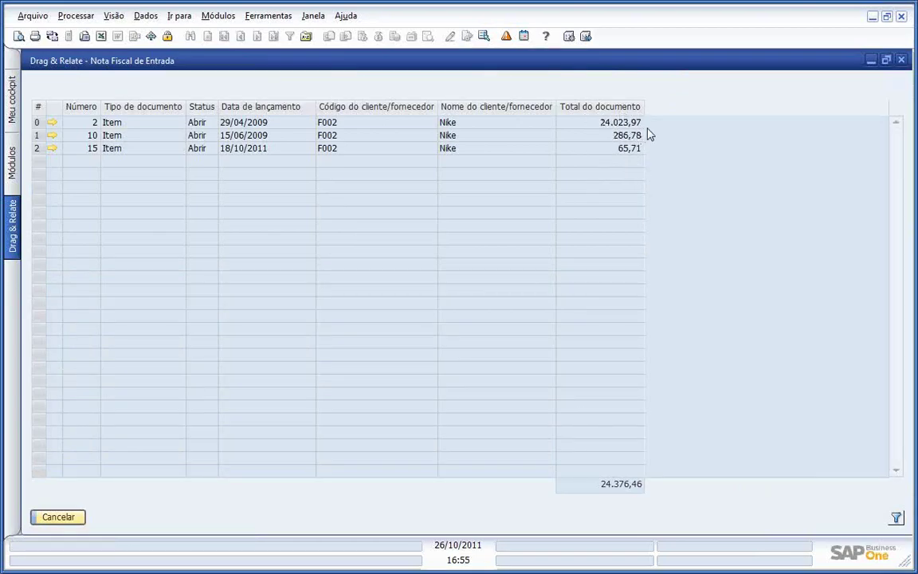
left_click(52, 124)
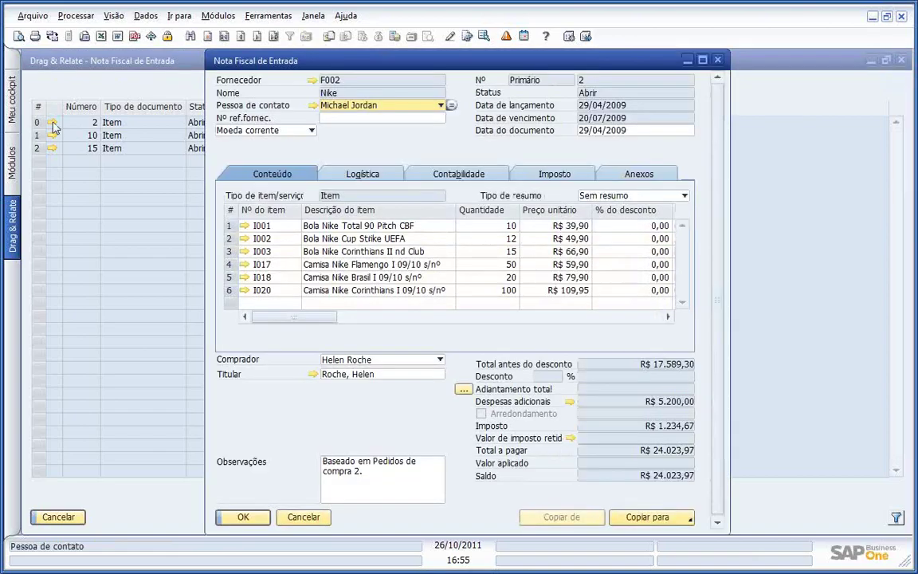
left_click(717, 64)
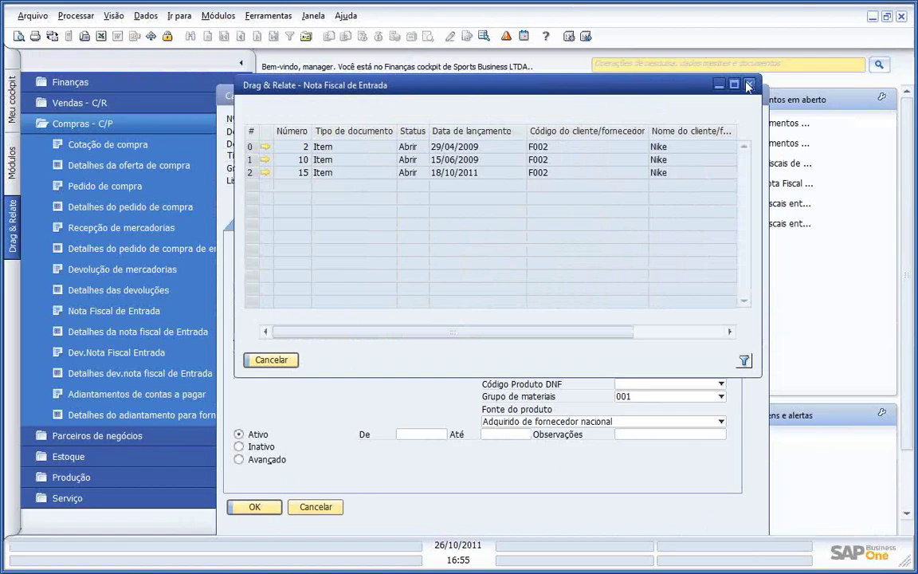
left_click(747, 86)
left_click(755, 94)
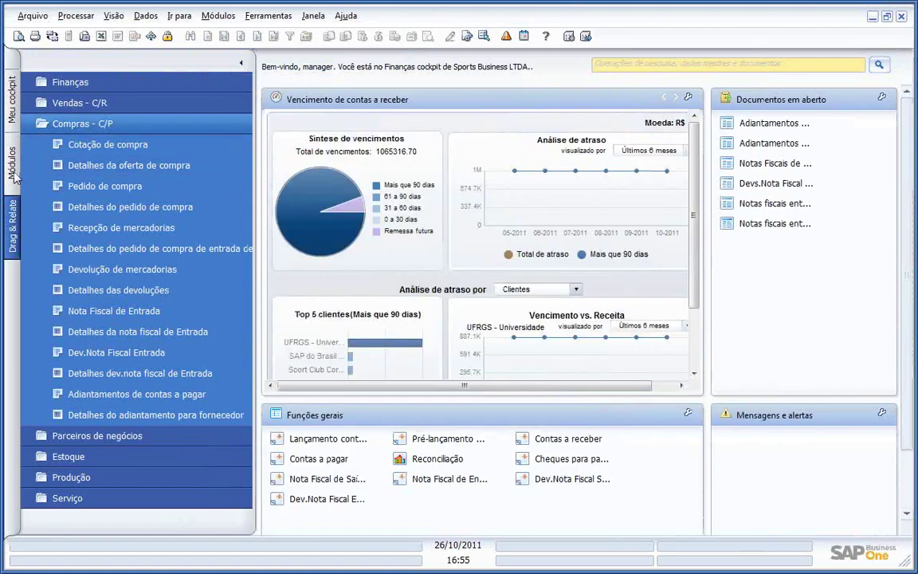
Open Nota Fiscal de Saída from the Vendas - C/R module and go to the last invoice
left_click(12, 163)
left_click(70, 227)
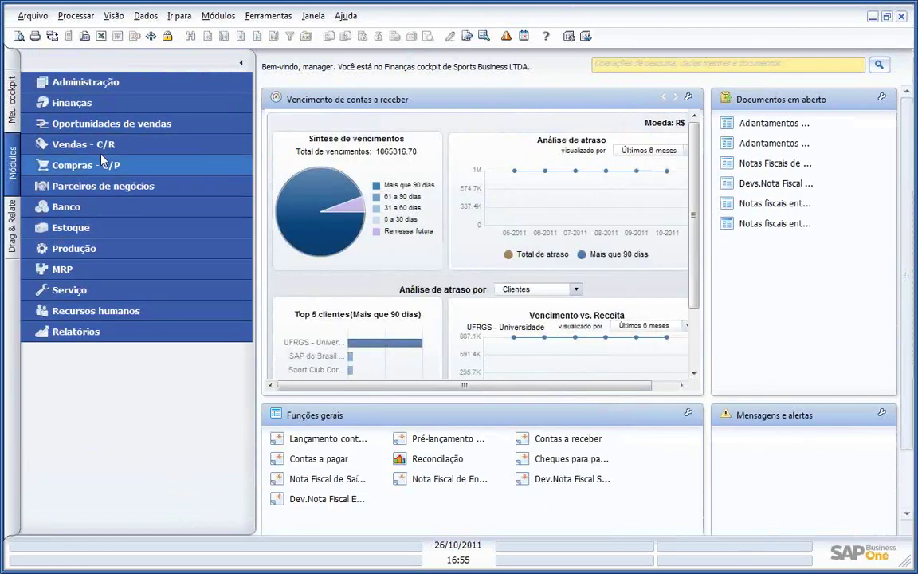
left_click(105, 144)
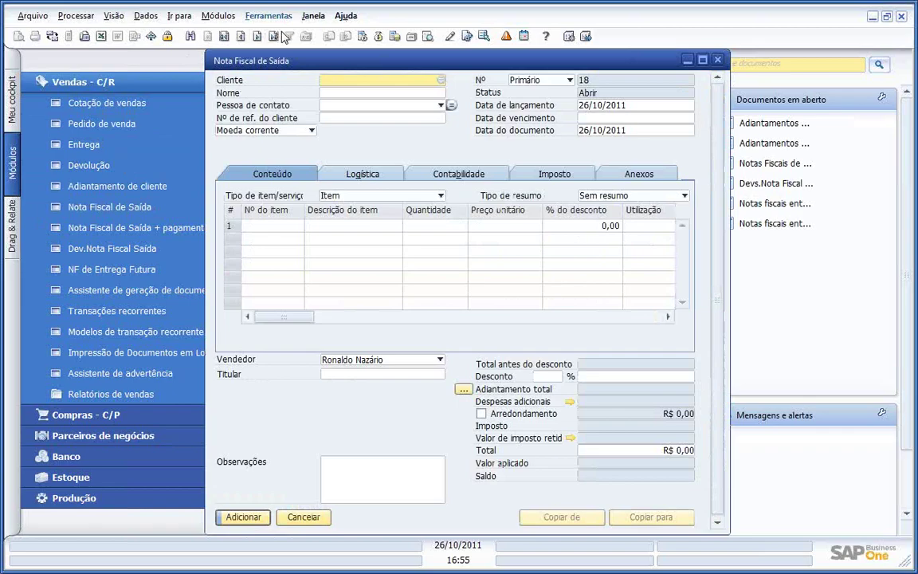
left_click(274, 36)
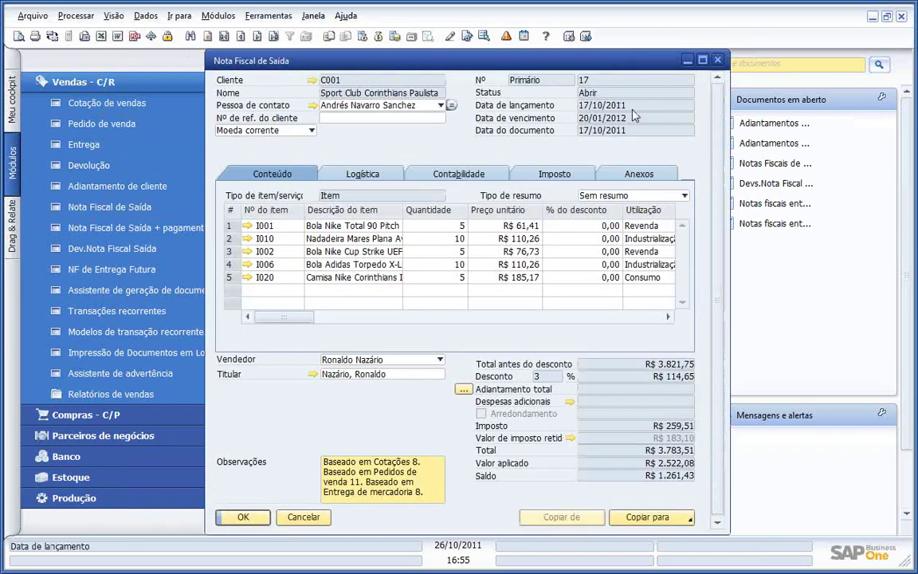
Open the invoice's Mapa de relações, examine its linked documents while shifting the Pedido de venda 11 and Entrega 8 boxes, and close the map
right_click(455, 144)
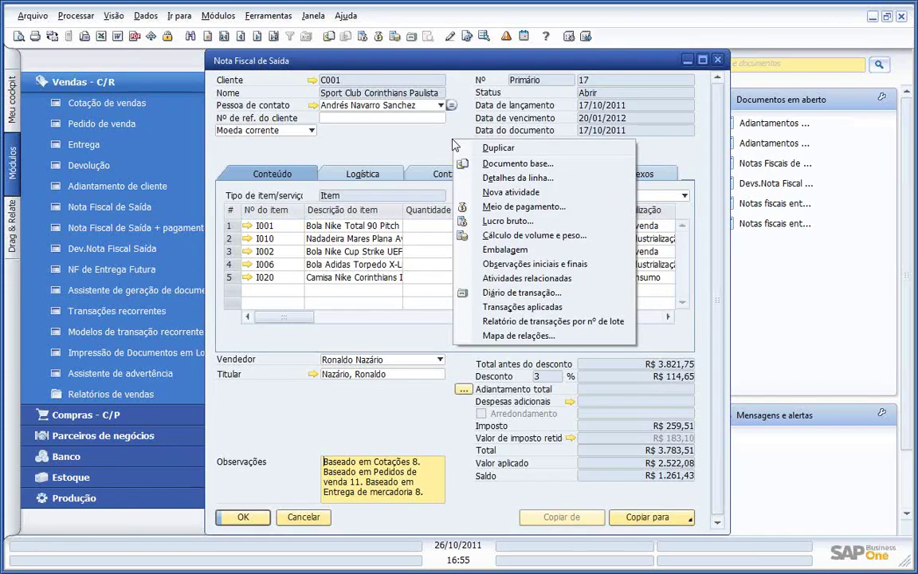
left_click(508, 337)
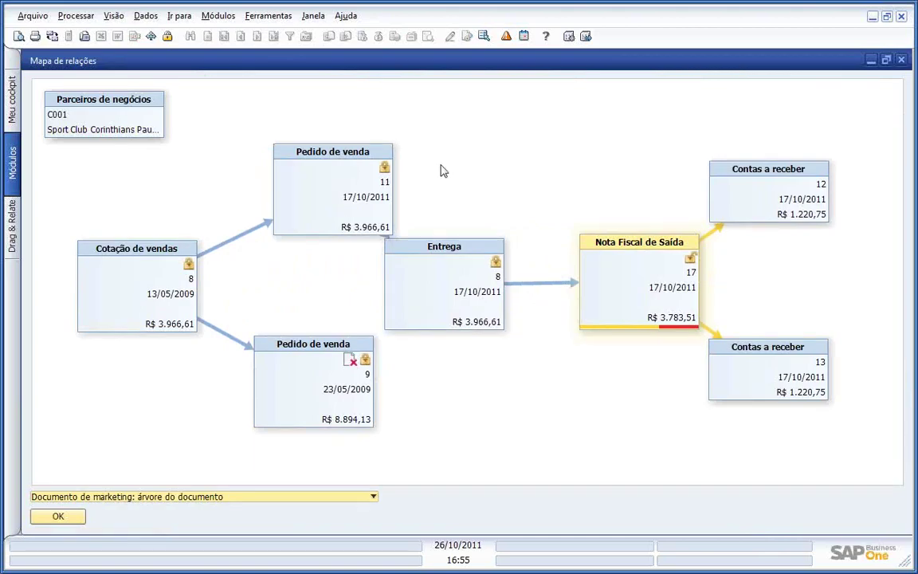
left_click(344, 172)
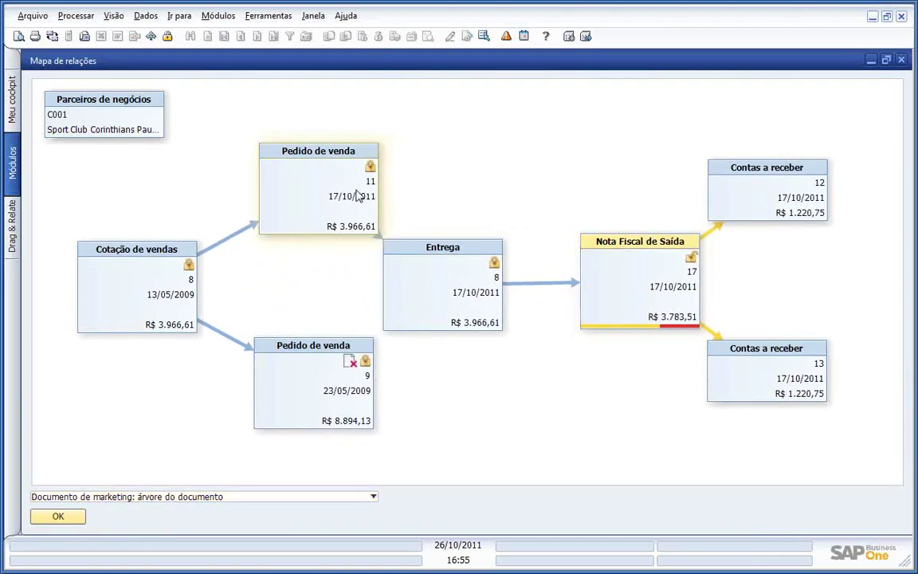
left_click(431, 301)
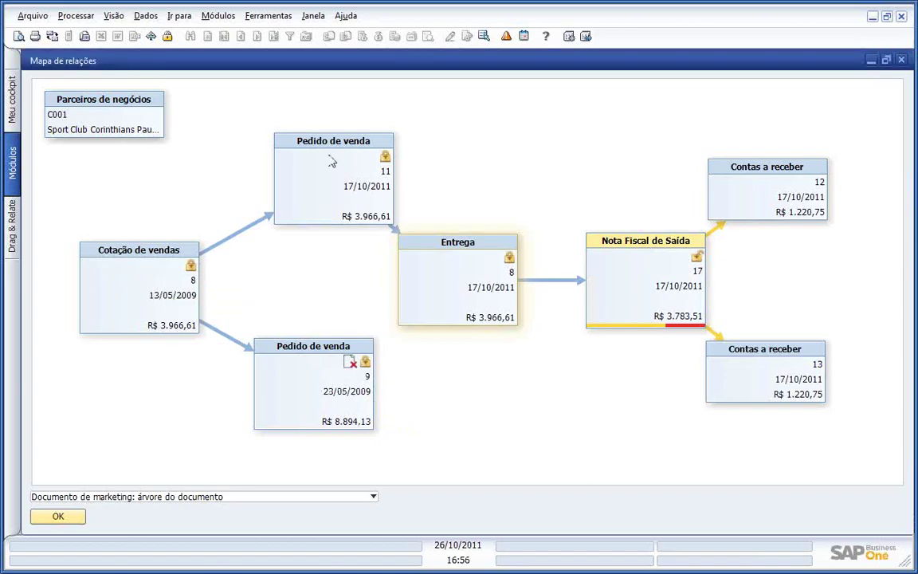
left_click(371, 175)
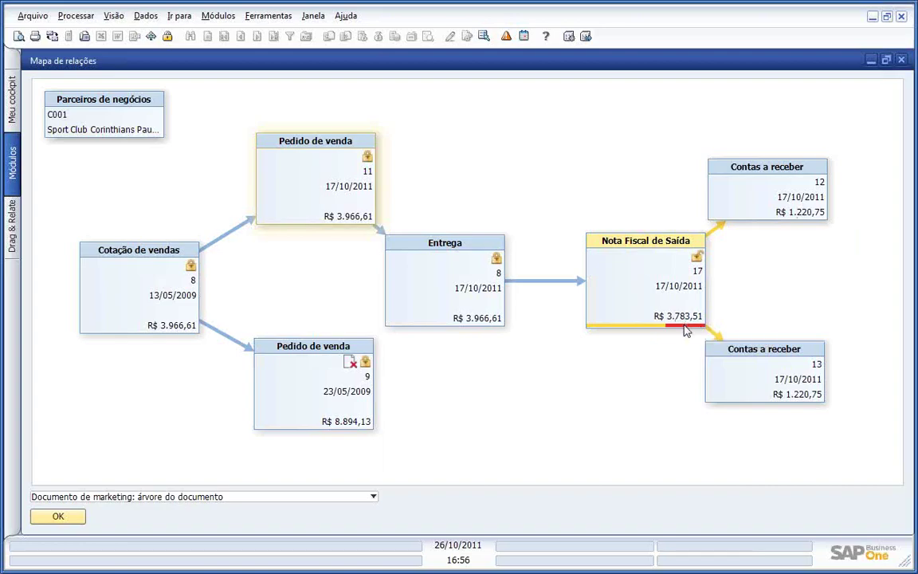
mouse_move(686, 331)
mouse_move(635, 332)
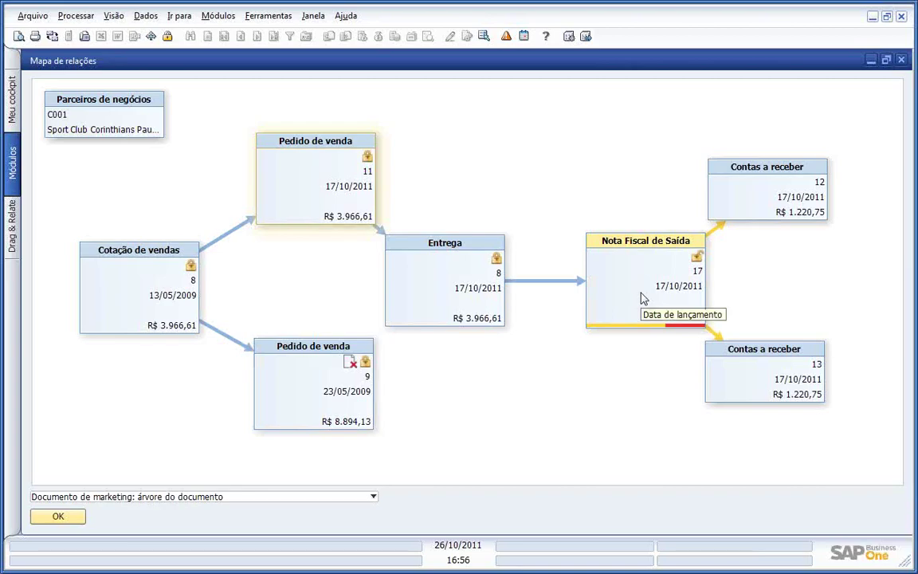
double_click(528, 66)
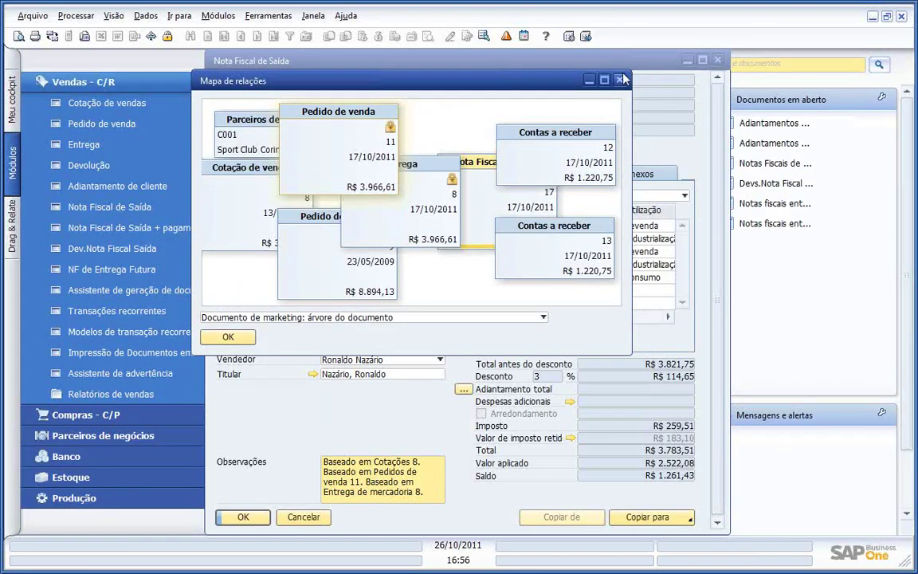
left_click(621, 80)
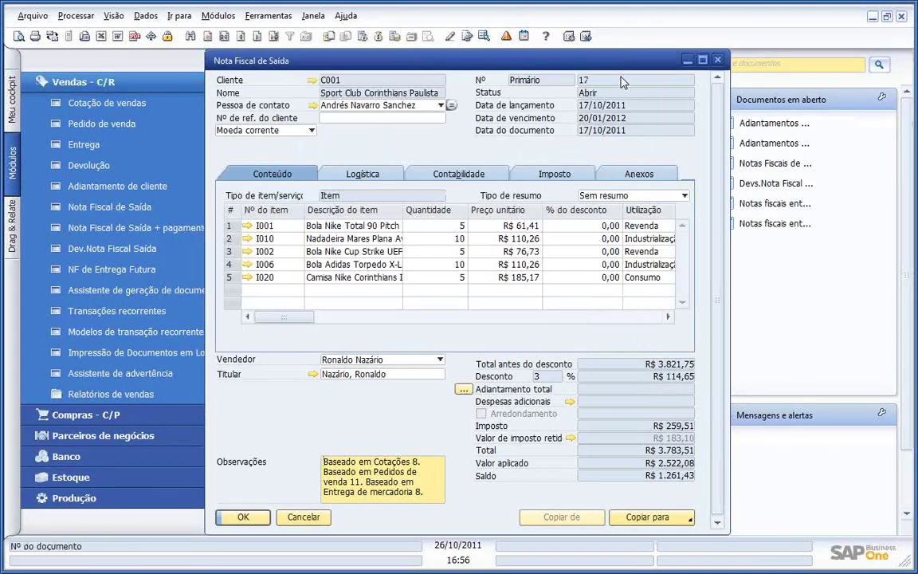
Rename the invoice's Nº do item column label to "Código do Item" in bold and italic, and widen the column
double_click(285, 214, "ctrl")
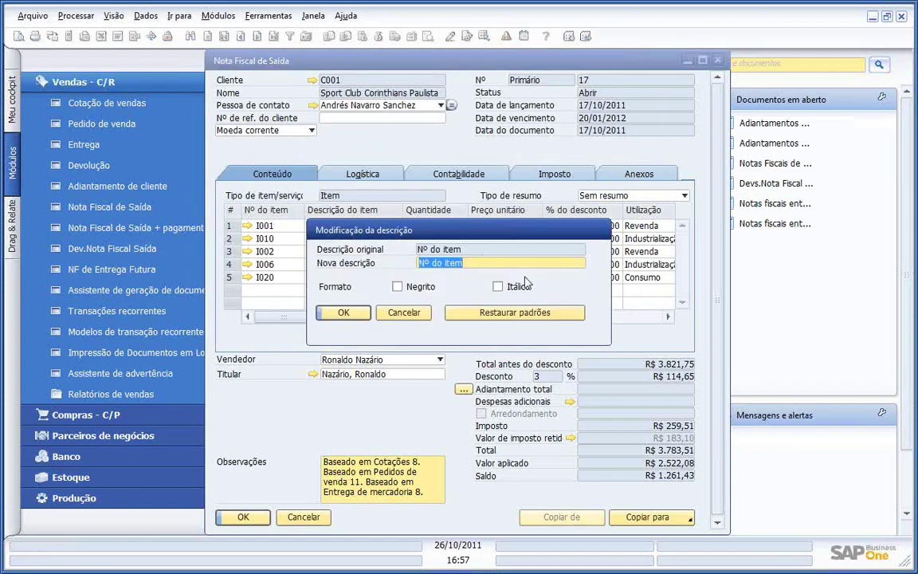
type("Có")
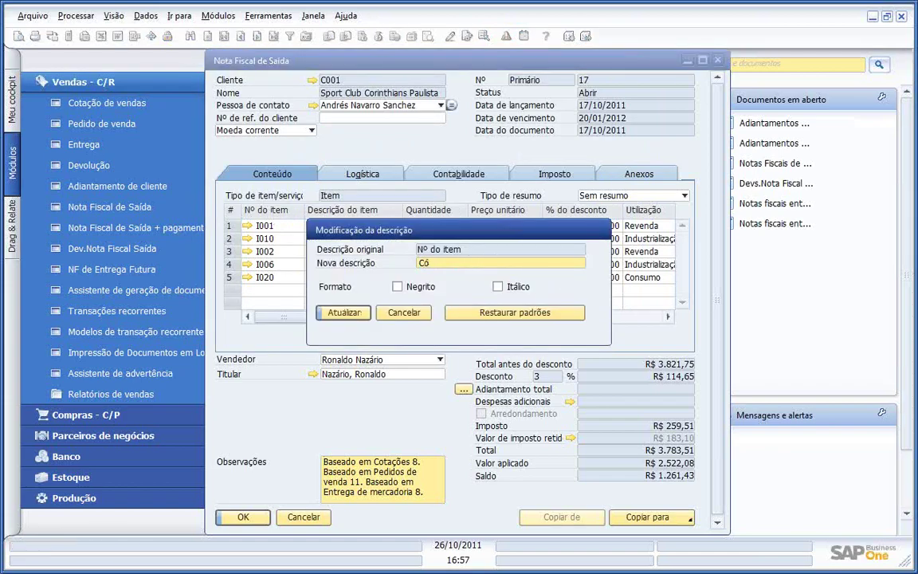
type("digo do Item")
left_click(396, 286)
left_click(497, 286)
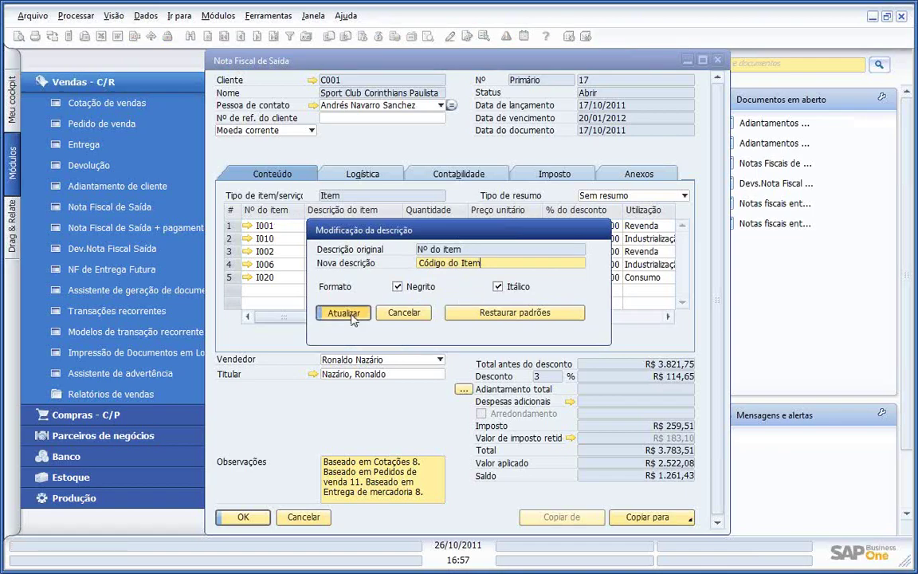
left_click(339, 312)
left_click(338, 312)
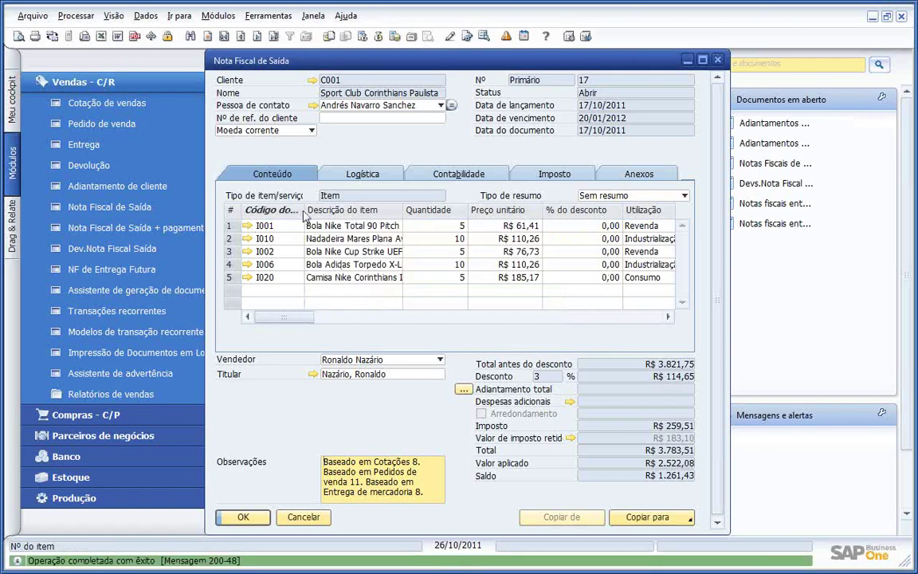
left_click_drag(304, 209, 350, 209)
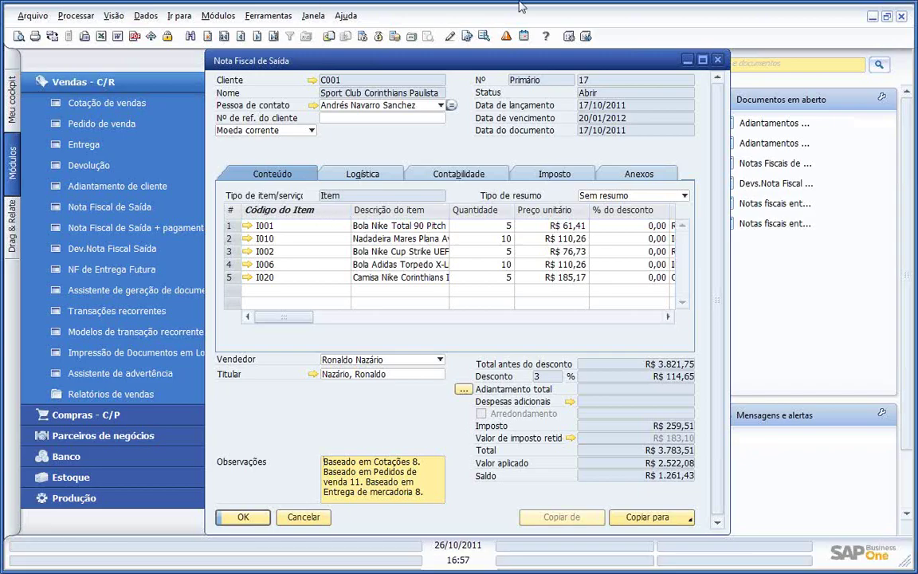
Close the invoice and collapse the Vendas - C/R module, and view and close the empty-form Síntese de mensagens/alertas window
left_click(717, 61)
left_click(154, 82)
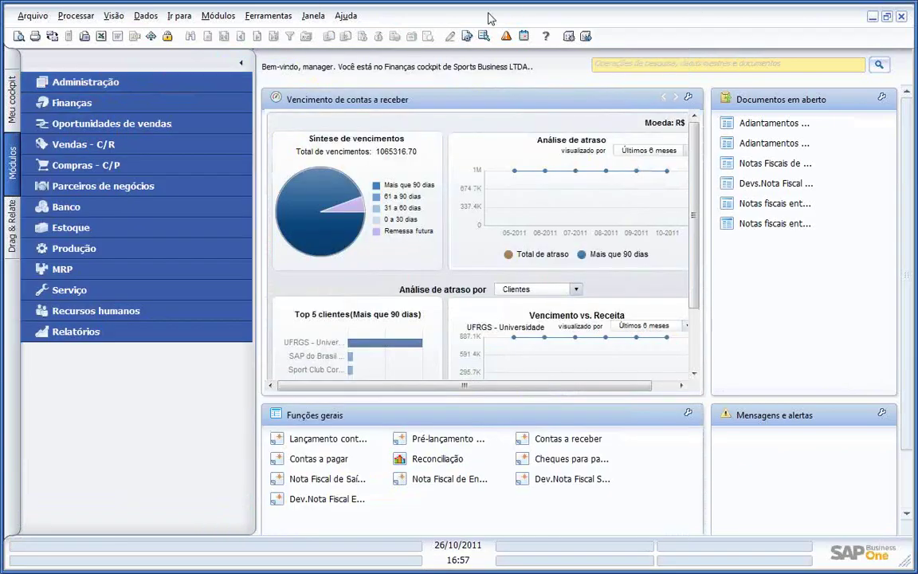
left_click(506, 35)
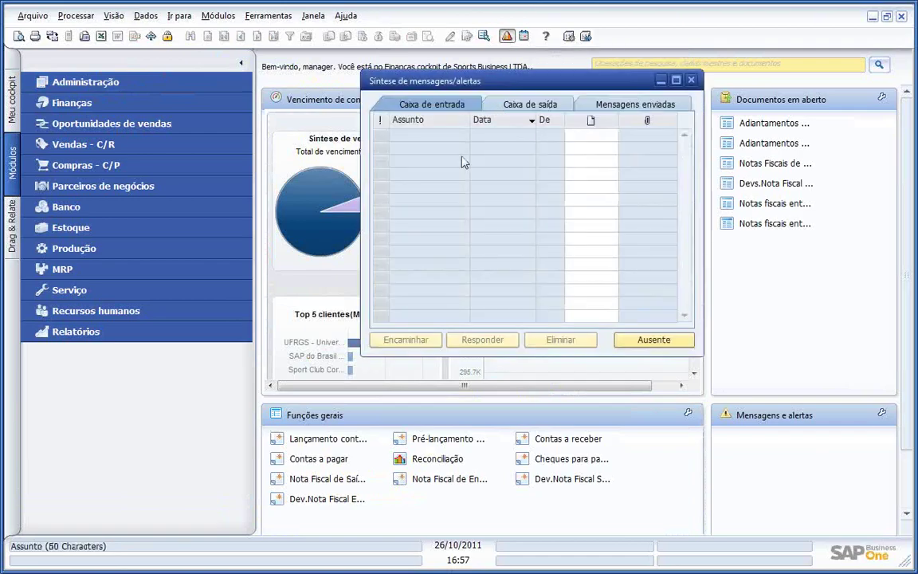
left_click(690, 79)
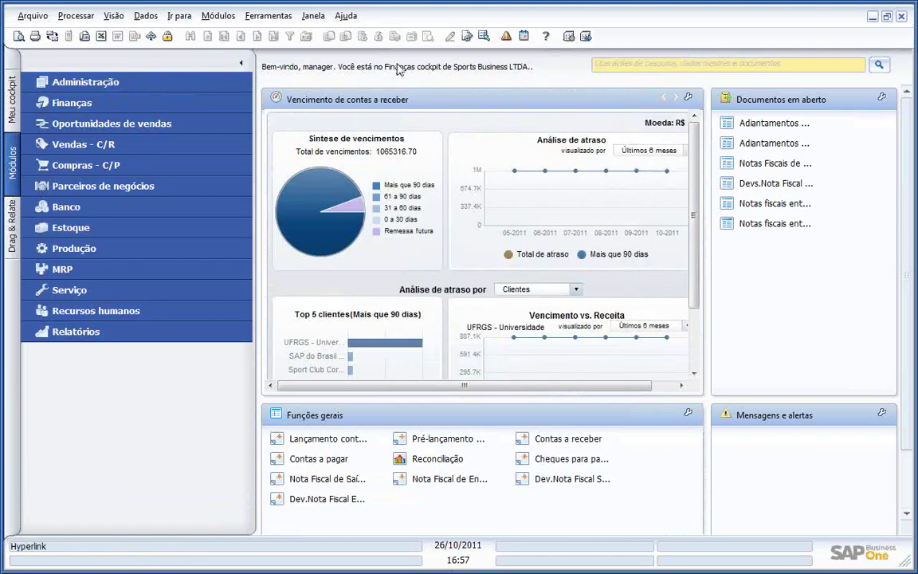
Open Administração de alertas and view the Desvio do orçamento and Desvio do desconto (em %) alert definitions
left_click(111, 83)
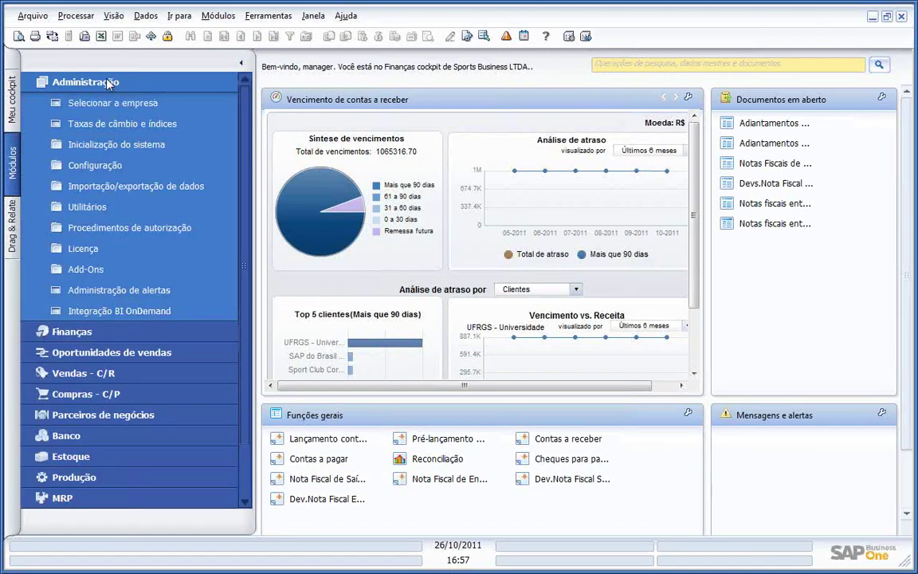
left_click(119, 290)
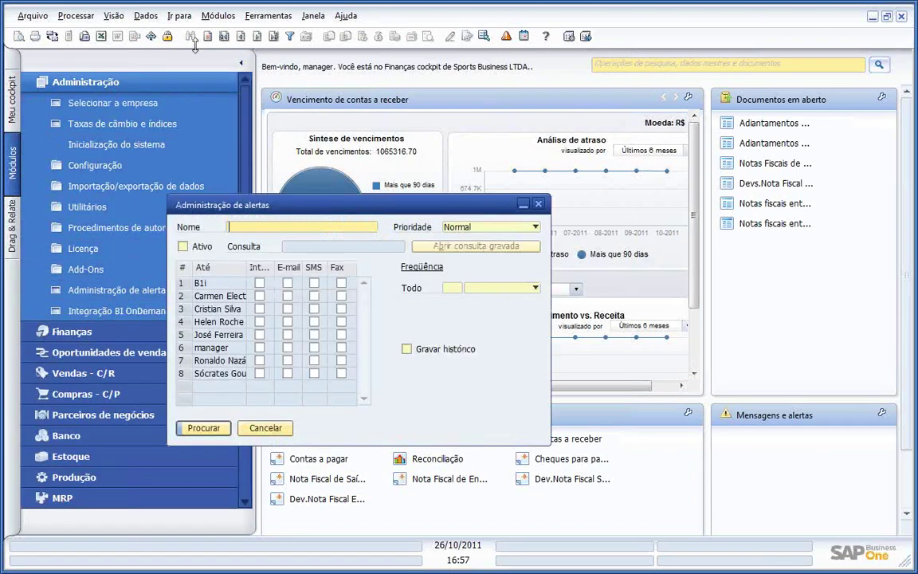
left_click(224, 35)
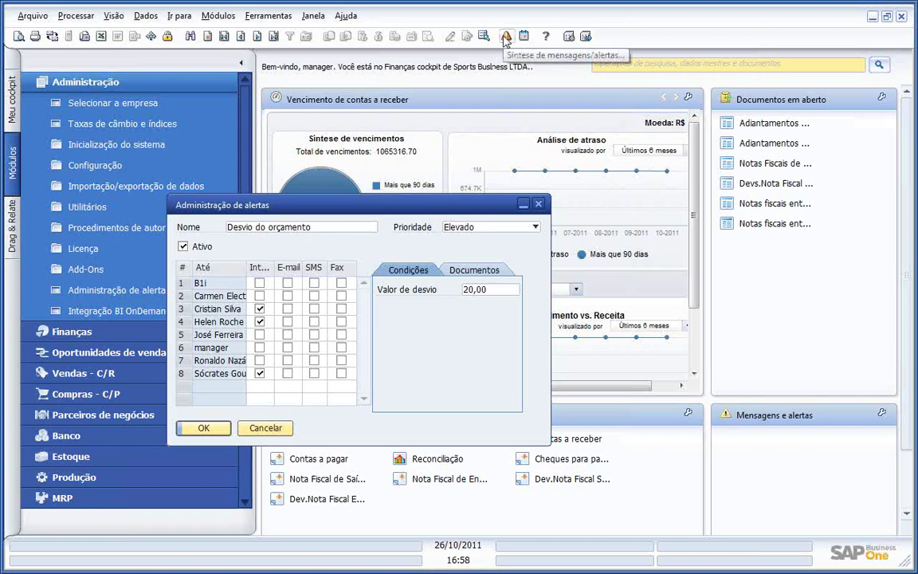
left_click(257, 36)
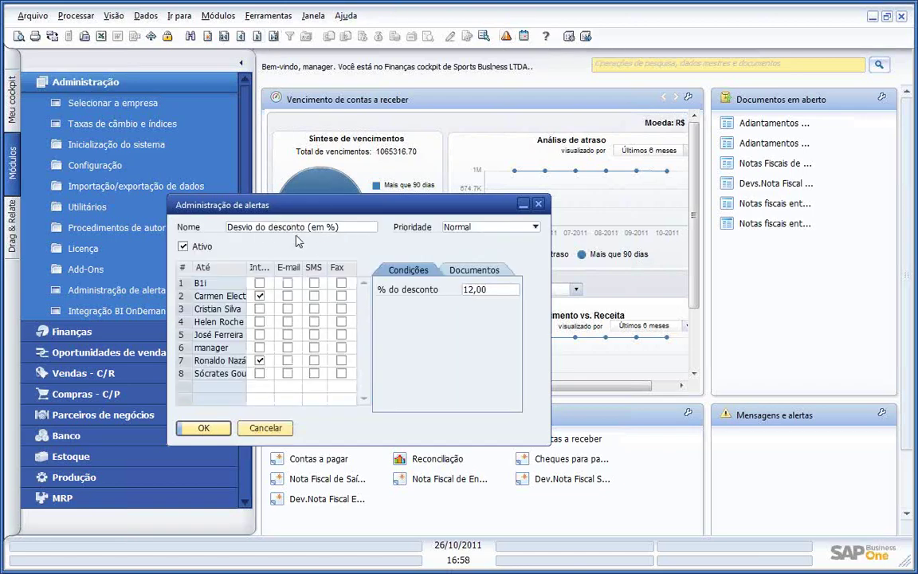
left_click(490, 289)
Review the commitment limit, credit limit and gross profit percentage alerts, and close the alert administration and the messages overview
left_click(257, 37)
left_click(257, 36)
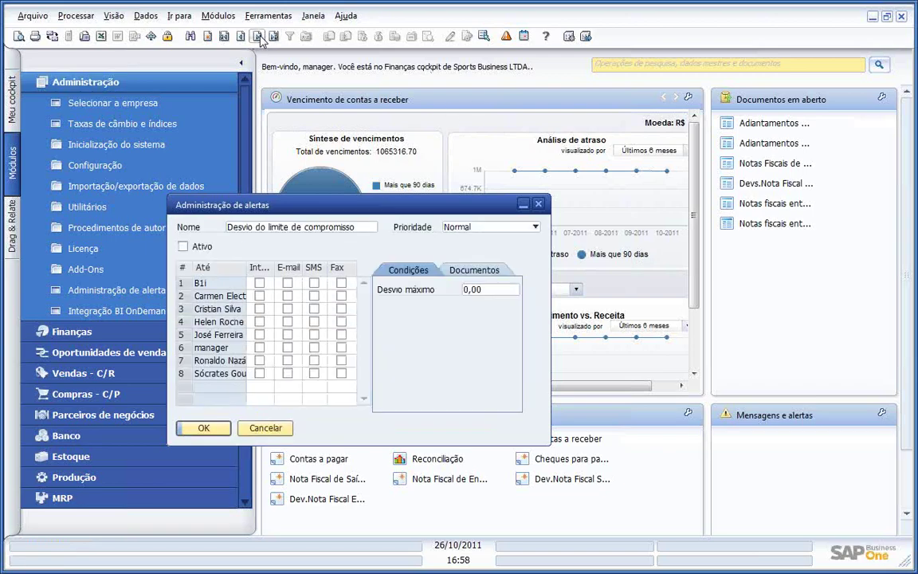
left_click(258, 36)
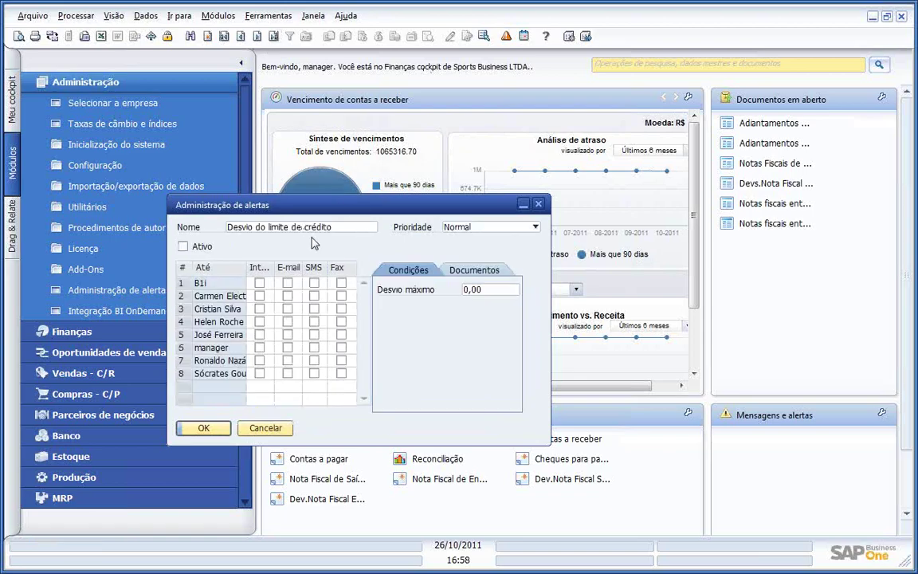
left_click(240, 37)
left_click(241, 37)
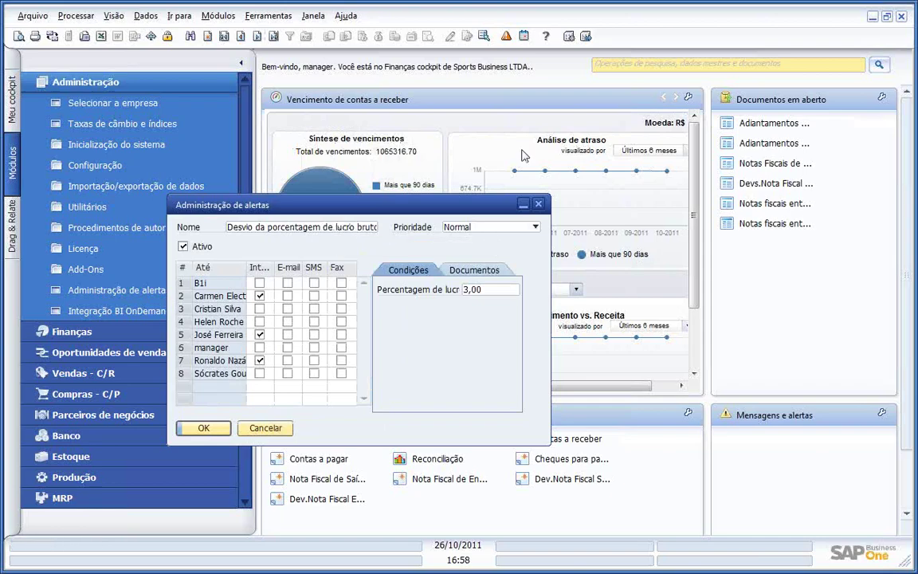
left_click(538, 206)
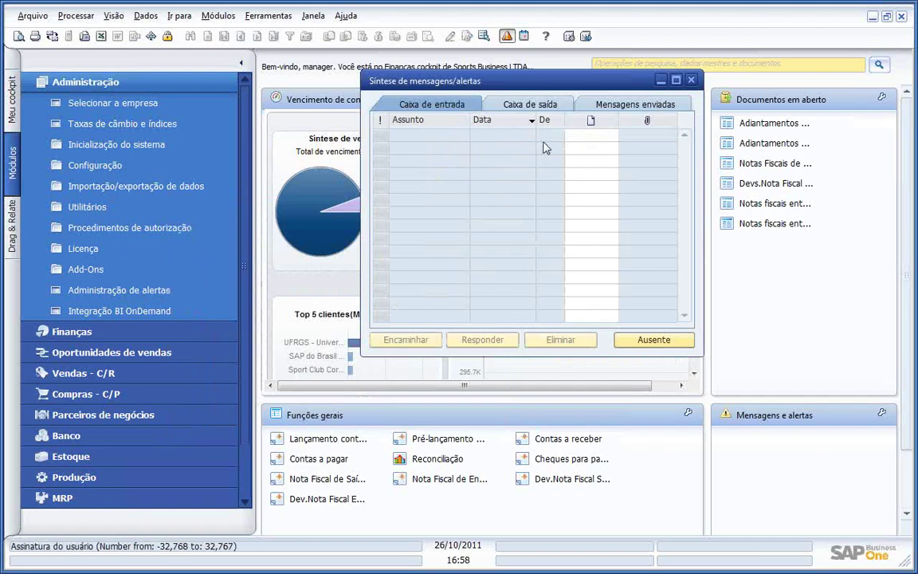
left_click(690, 81)
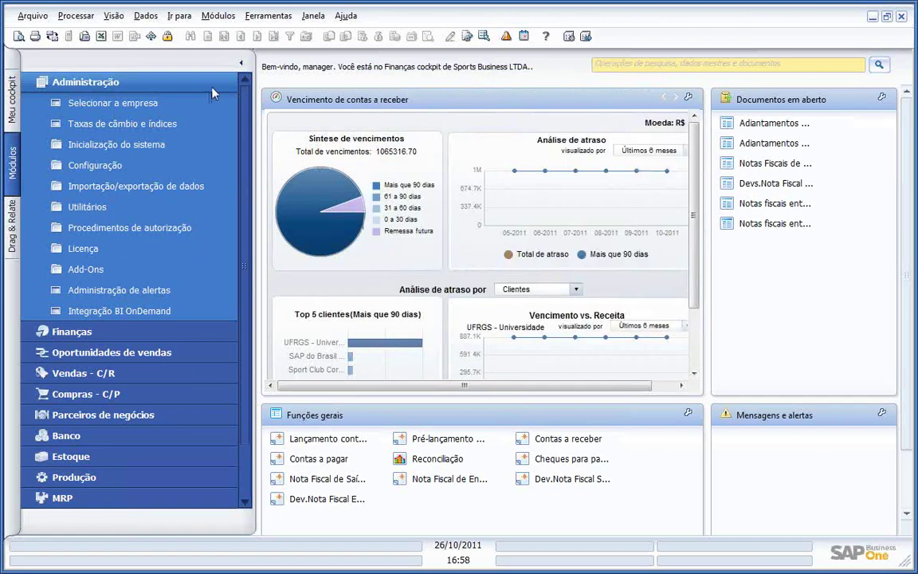
Open Modelos de autorização under Procedimentos de autorização in Administração and bring up the Compras template
left_click(159, 81)
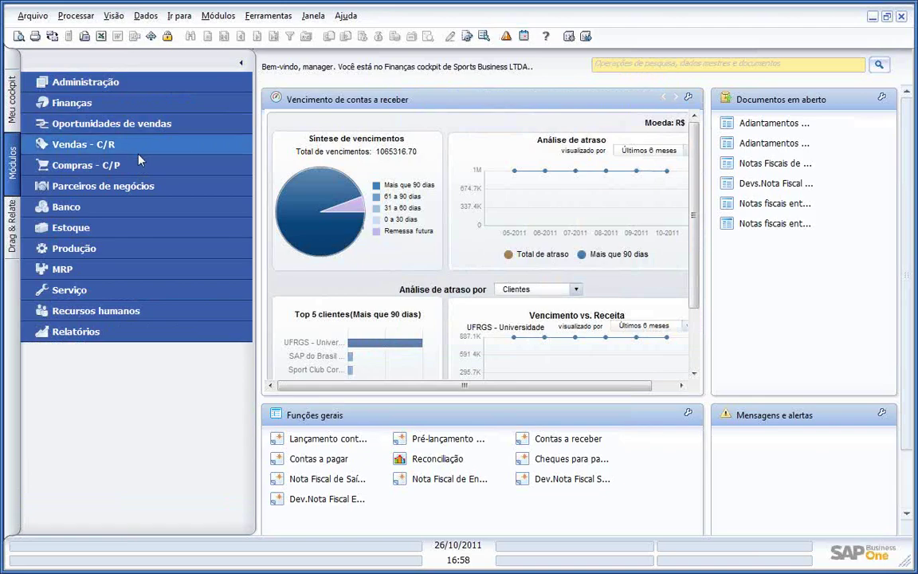
left_click(120, 82)
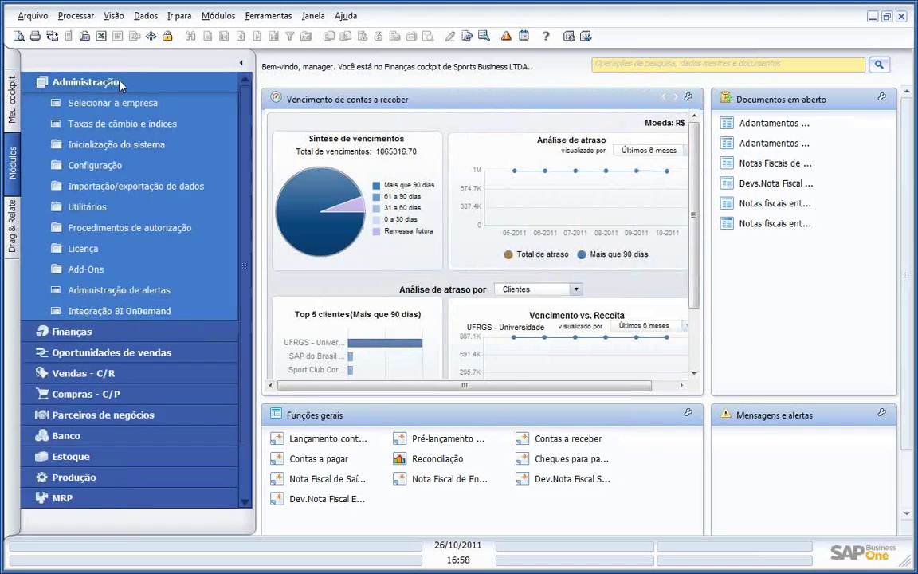
left_click(131, 228)
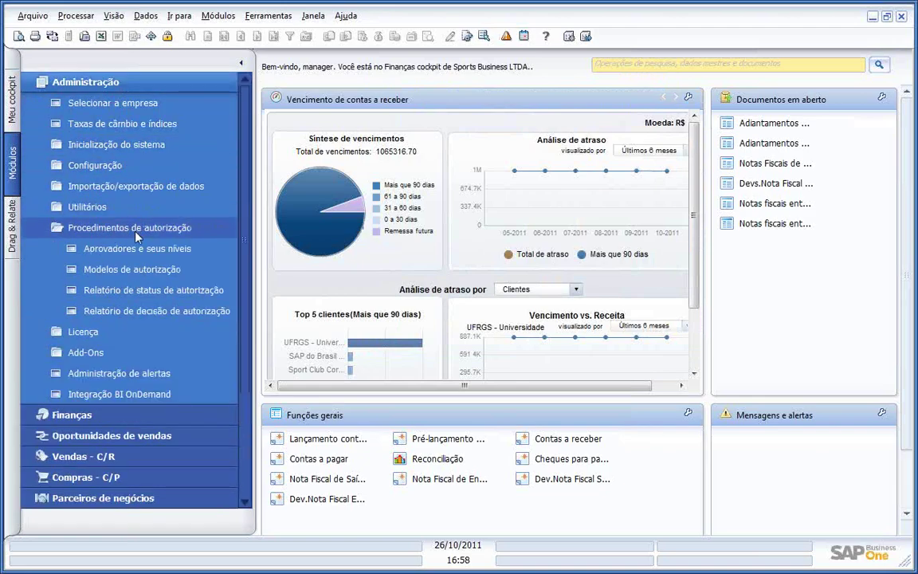
left_click(127, 271)
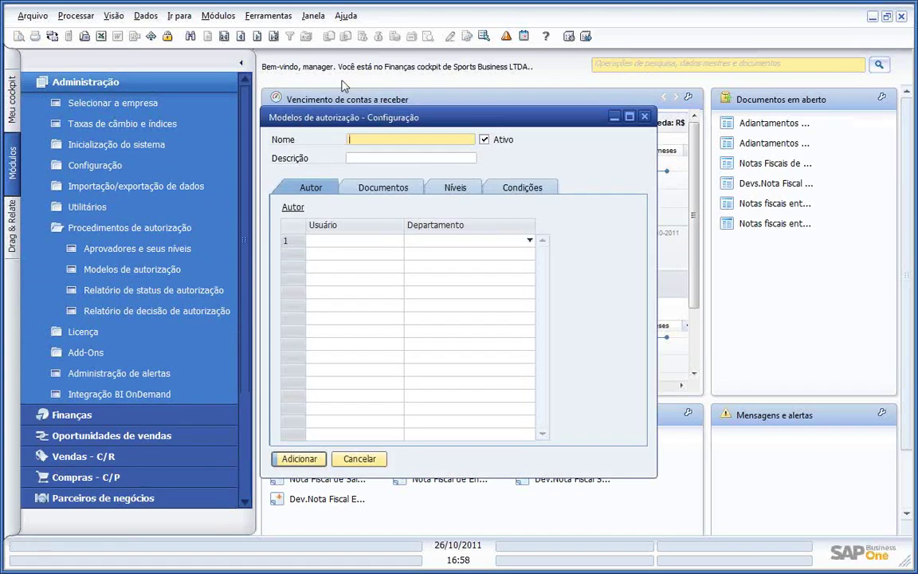
left_click(224, 36)
left_click(258, 36)
left_click(257, 38)
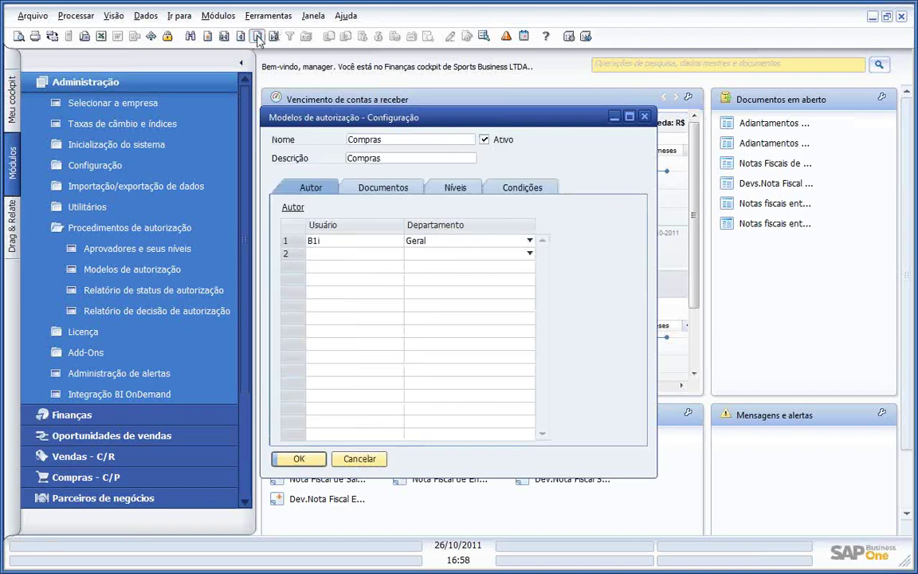
left_click(257, 37)
left_click(242, 38)
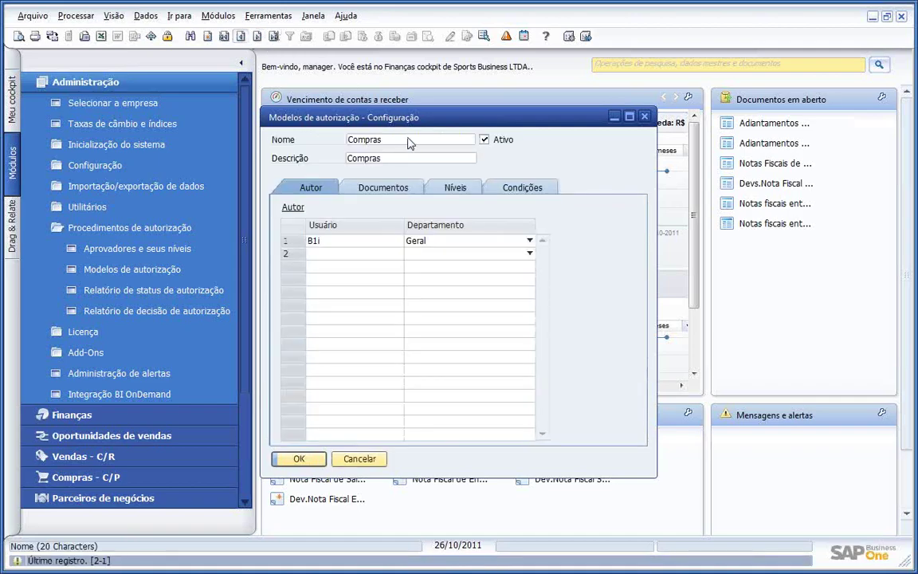
Examine the Compras template's Documentos, Condições and Níveis settings, and close the template
left_click(383, 195)
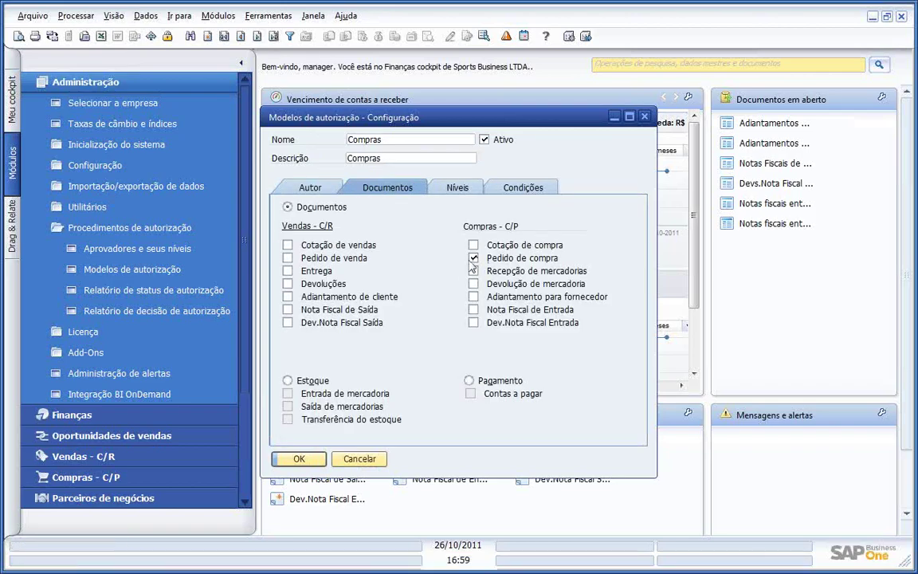
left_click(517, 189)
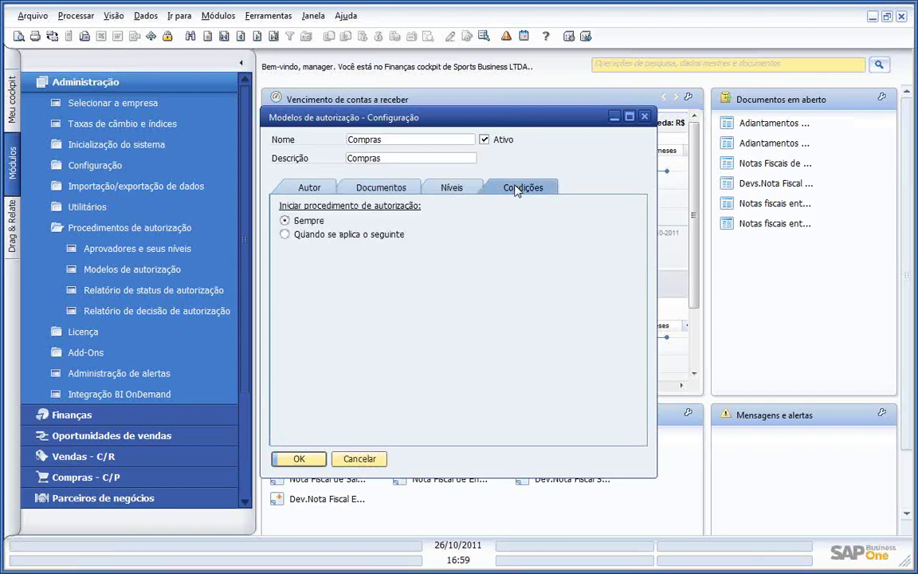
left_click(453, 189)
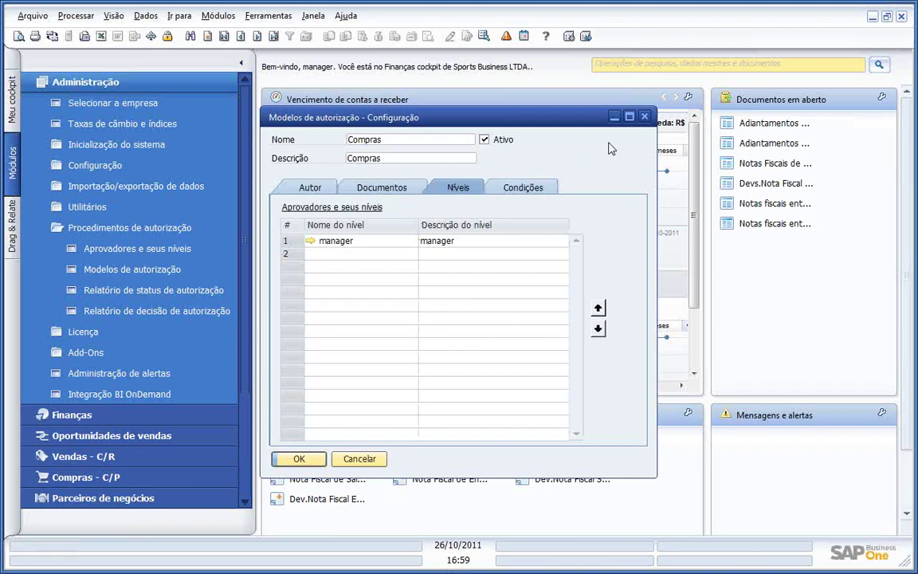
left_click(644, 116)
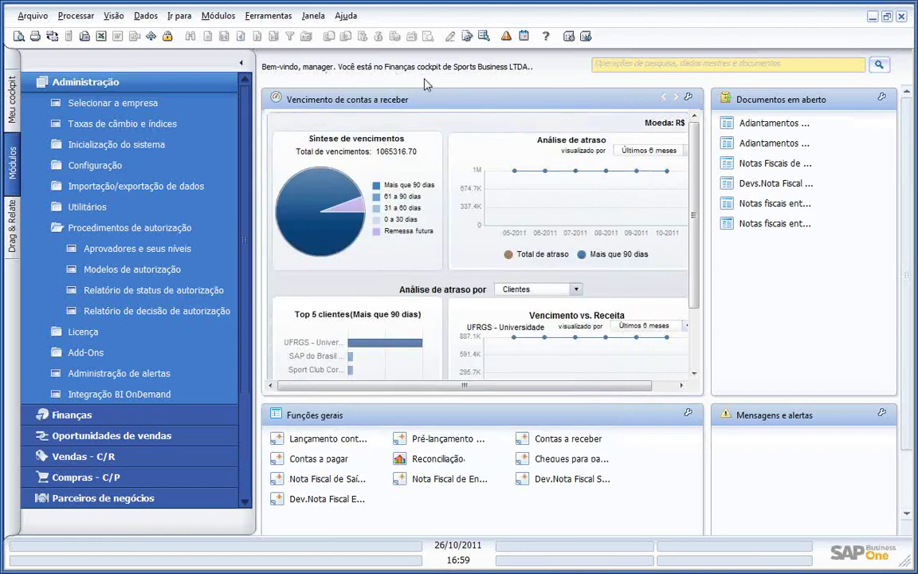
Switch to the B1i user's SAP Business One session and open a new Pedido de compra from Compras - C/P
key("alt+Tab")
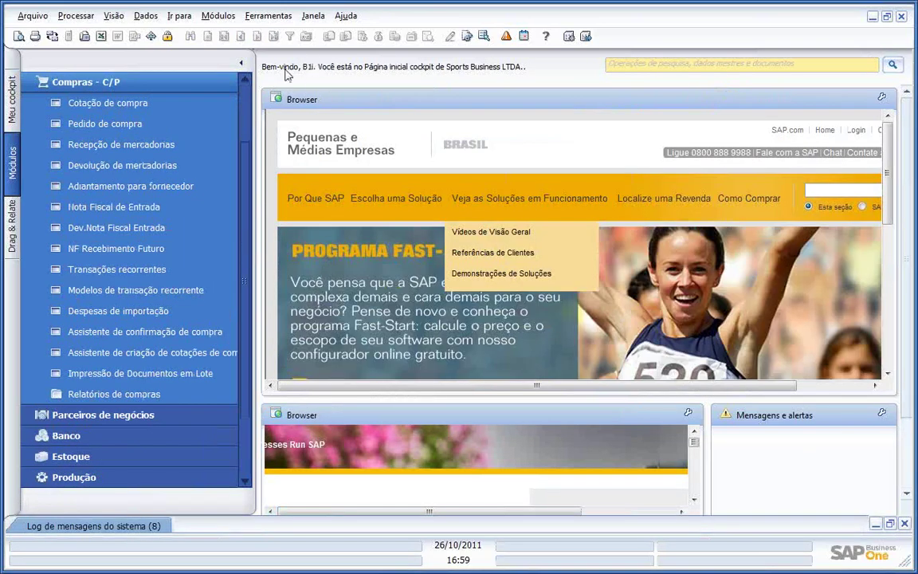
left_click(151, 80)
left_click(112, 164)
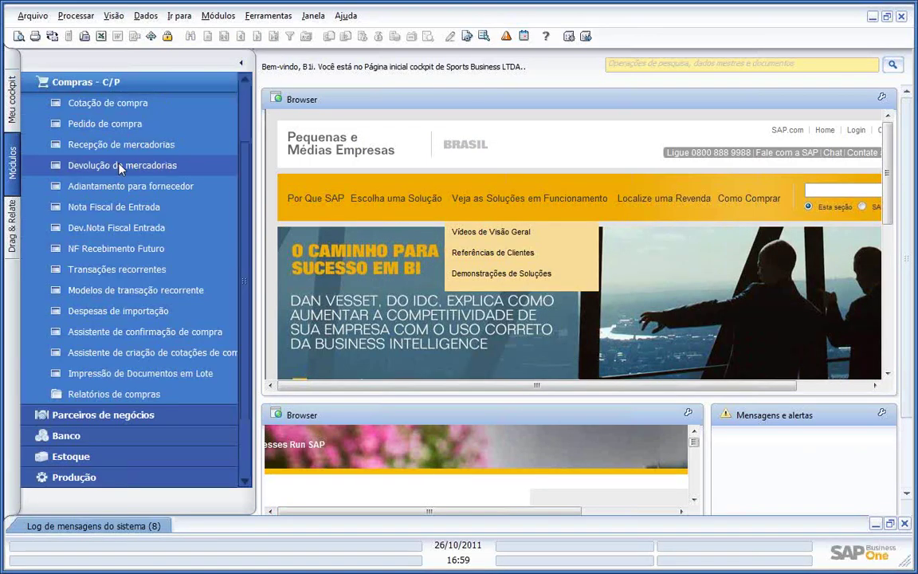
left_click(104, 126)
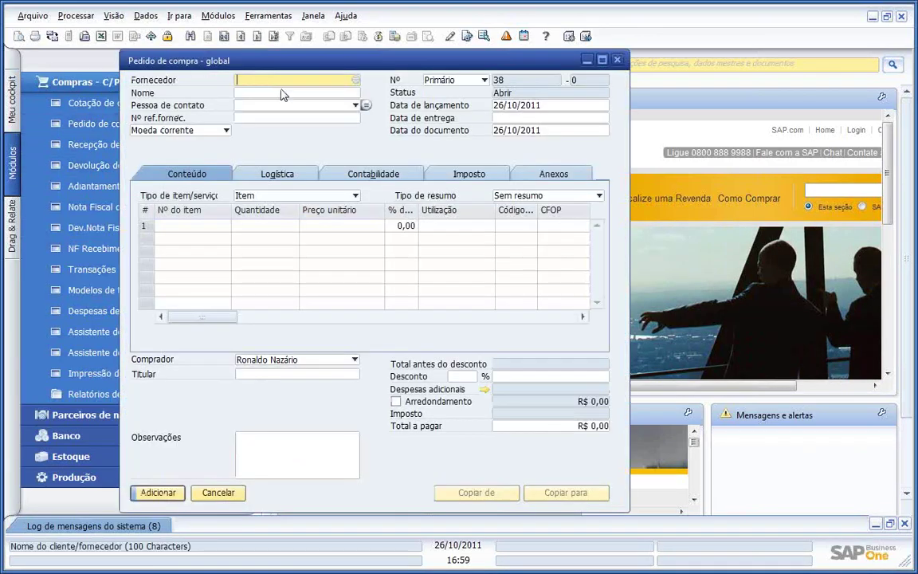
Fill the new purchase order with Adidas as the supplier and item I001 on the first line
key("Tab")
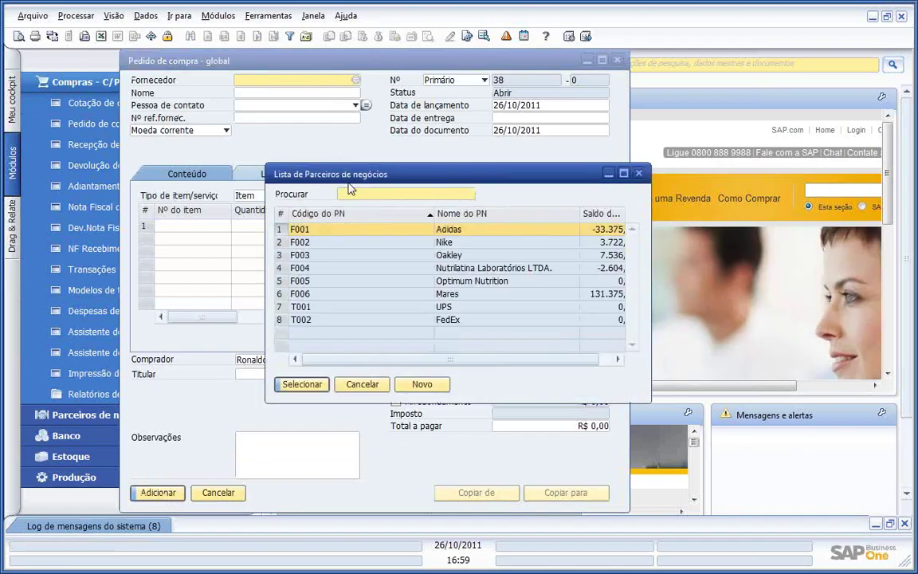
double_click(342, 232)
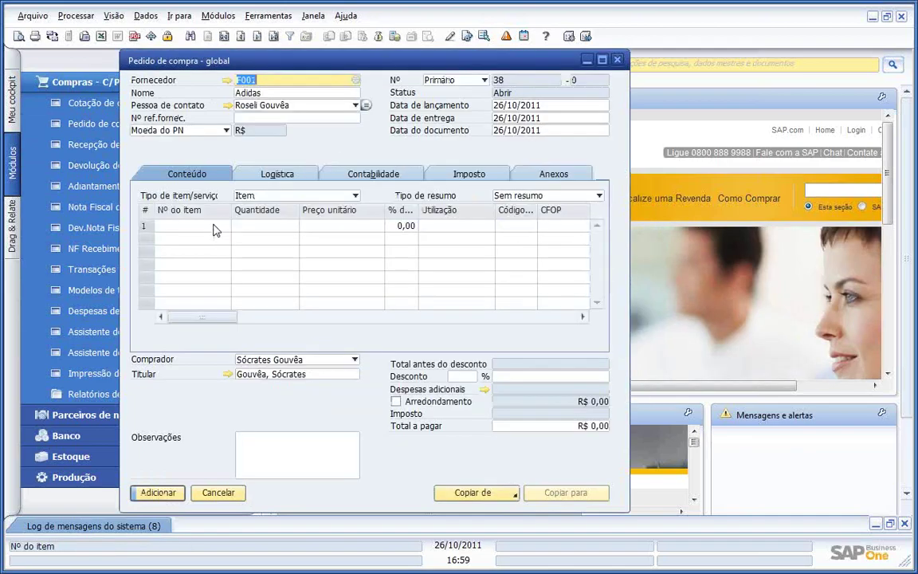
left_click(226, 227)
left_click(226, 227)
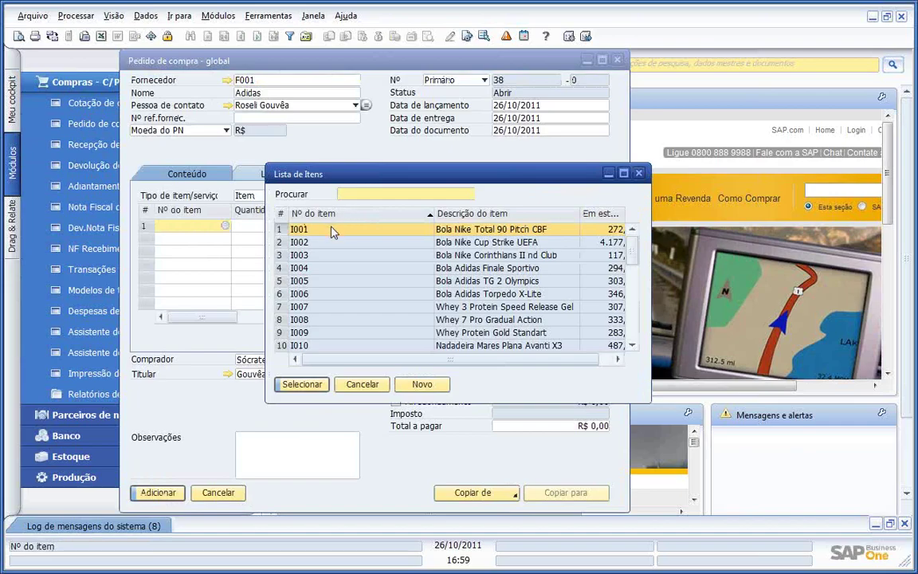
double_click(333, 232)
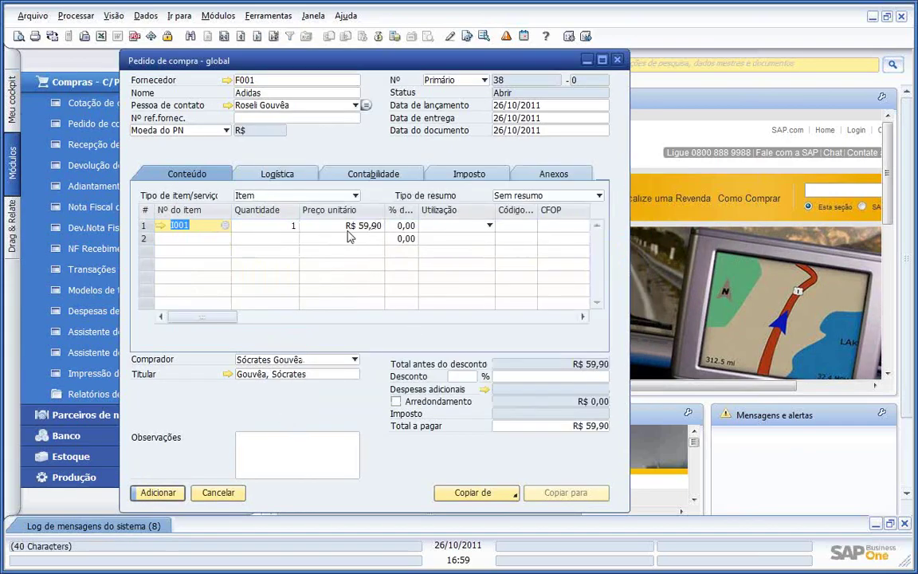
Submit the purchase order for authorization under the Compras template with the remark "por favor aprove esse pedido"
left_click(157, 492)
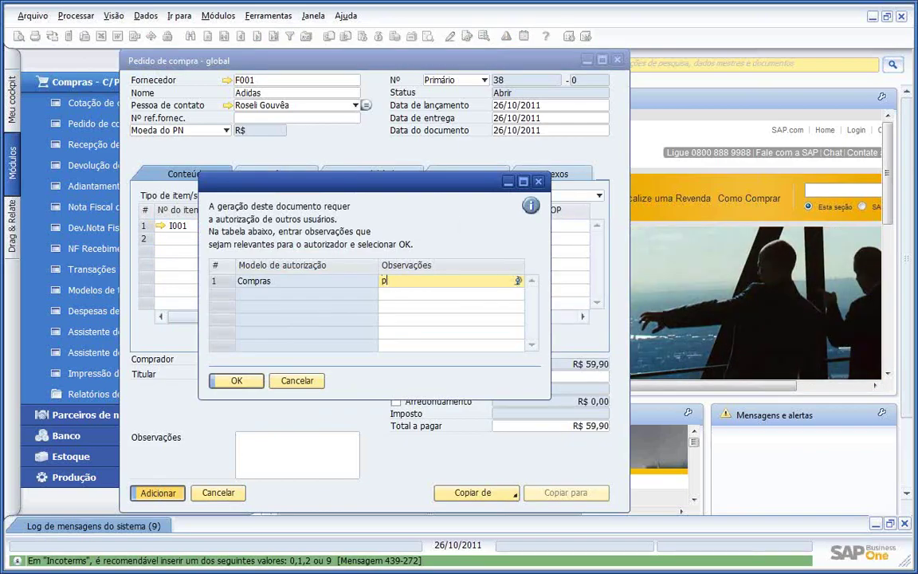
type("rove'e")
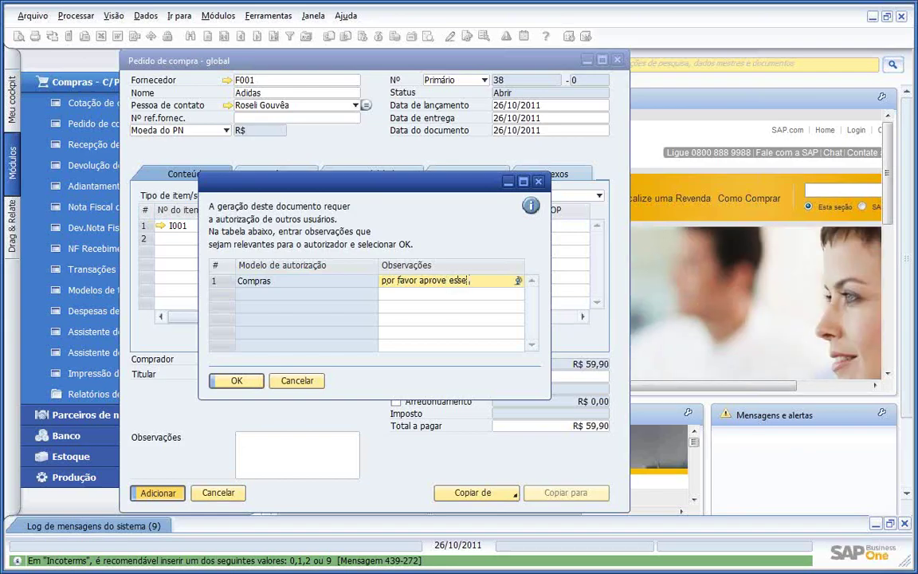
left_click(236, 380)
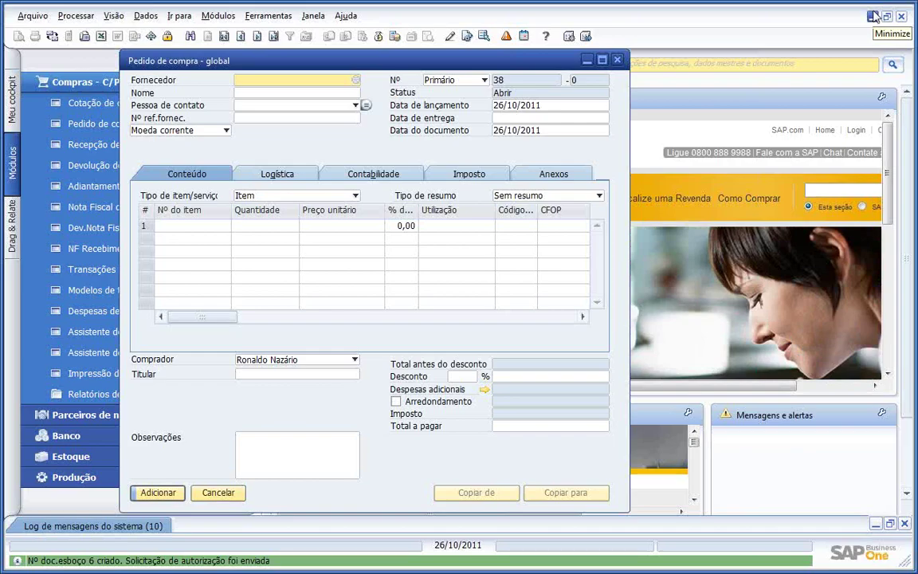
Switch to the manager's SAP Business One session and open the authorization request linked in the Pedido de autorização do documento message
key("alt+Tab")
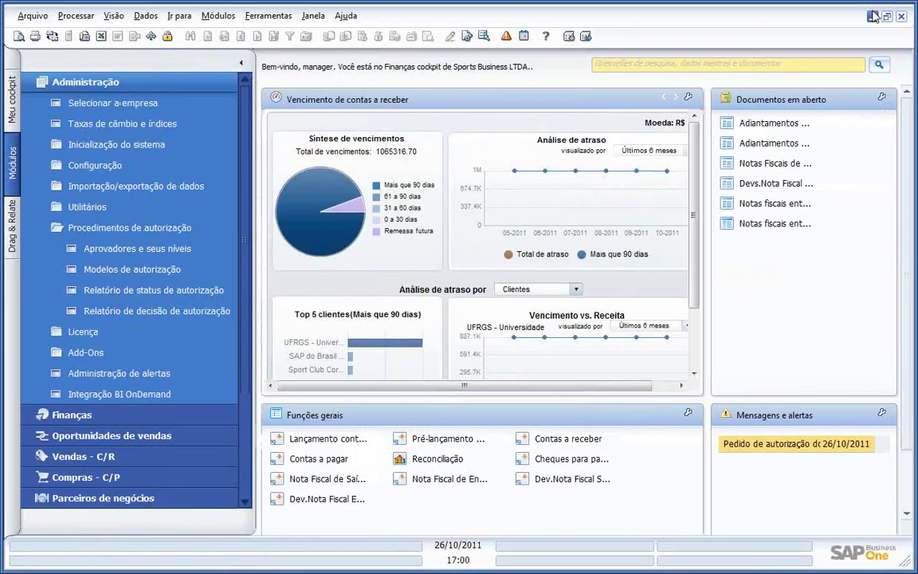
left_click(506, 36)
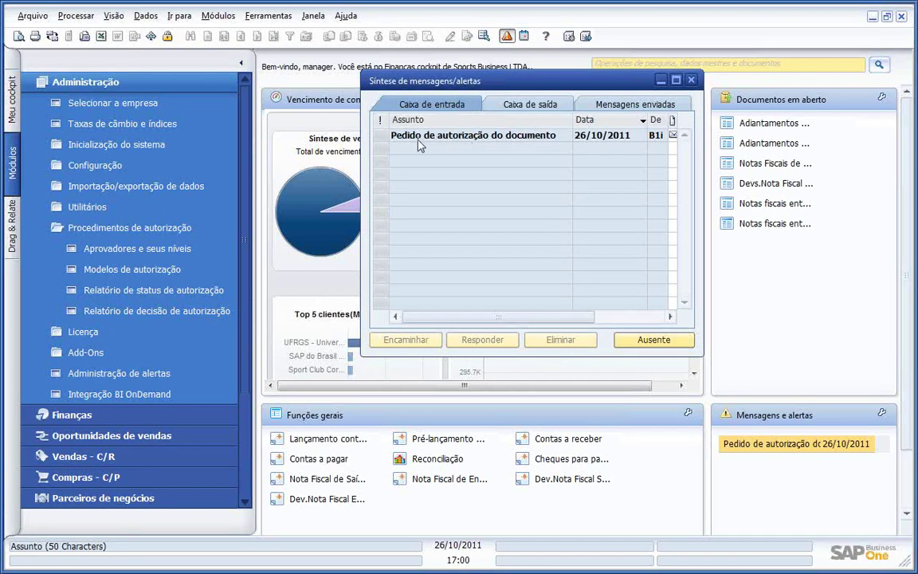
left_click_drag(571, 314, 588, 312)
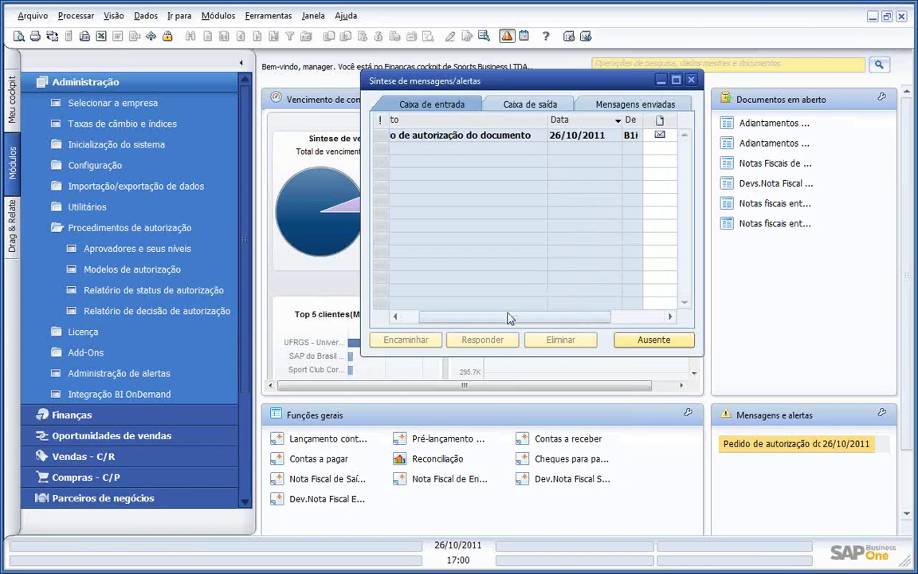
left_click_drag(507, 315, 488, 315)
left_click(416, 134)
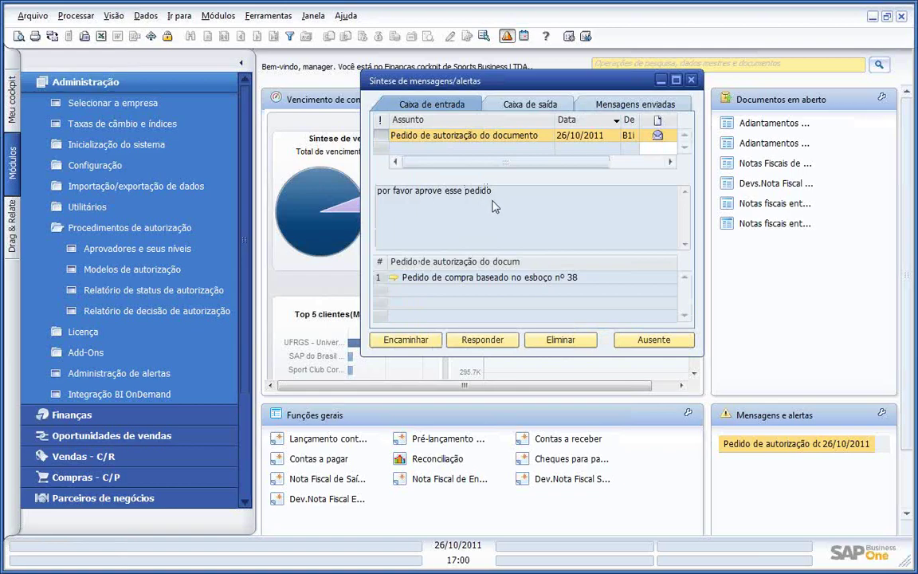
left_click(393, 278)
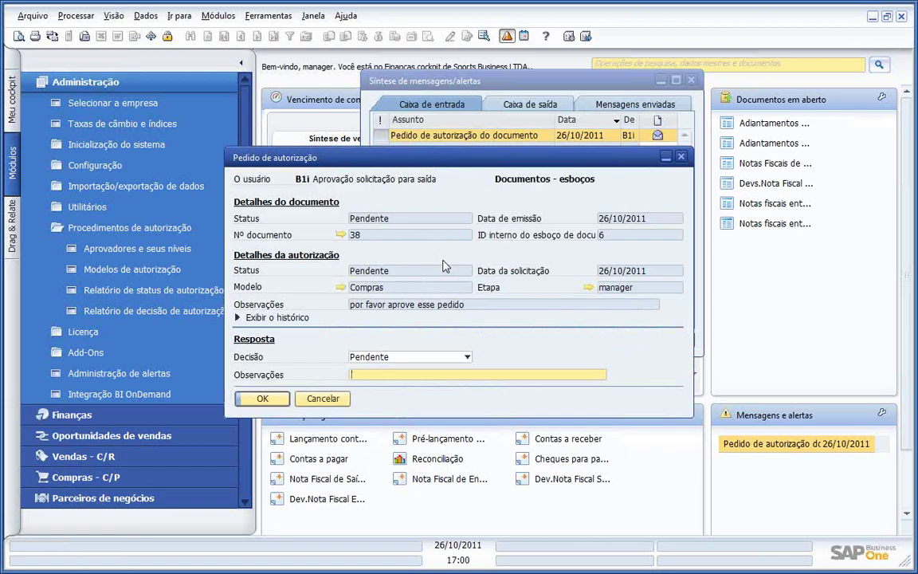
Check the linked draft purchase order and answer the authorization request with decision Autorizado and remark "OK, pedido aprovado"
left_click(341, 235)
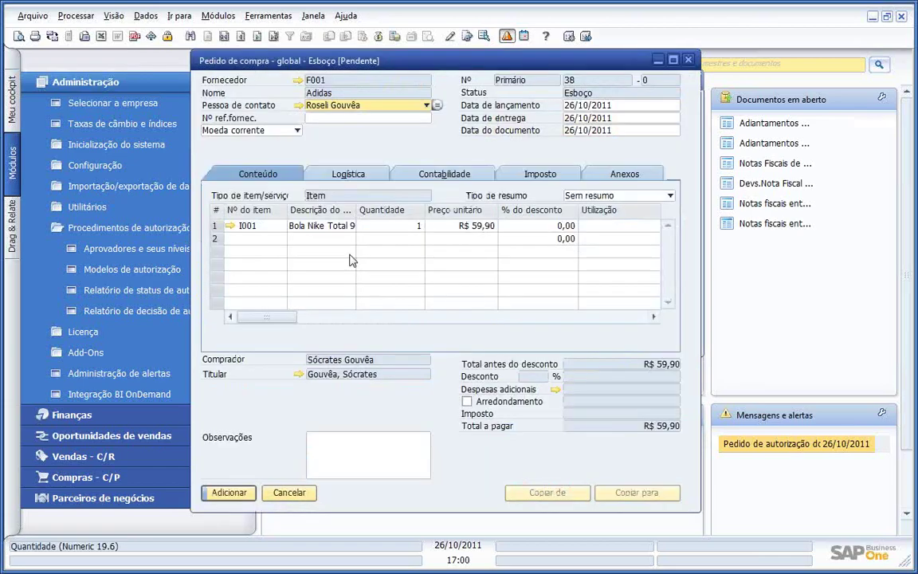
left_click(687, 59)
left_click(467, 357)
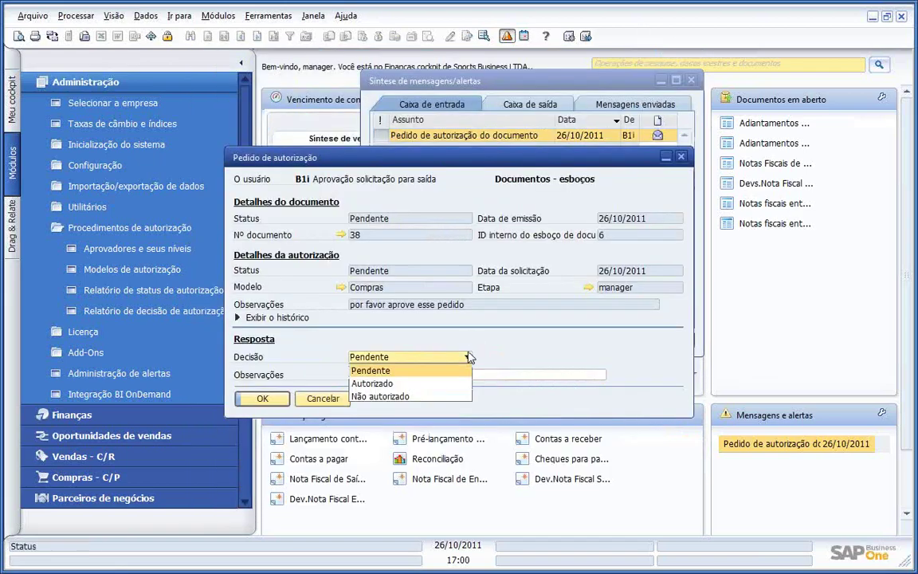
left_click(397, 383)
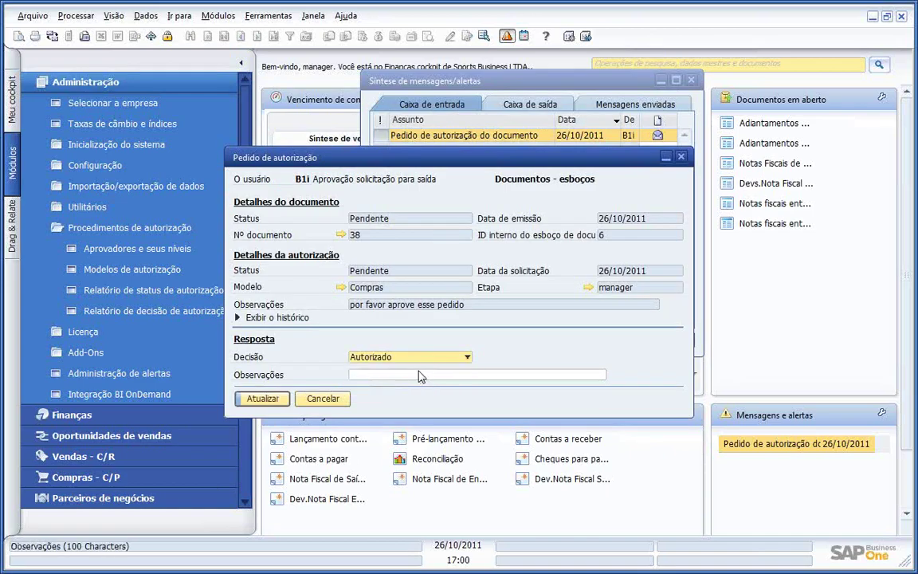
left_click(410, 373)
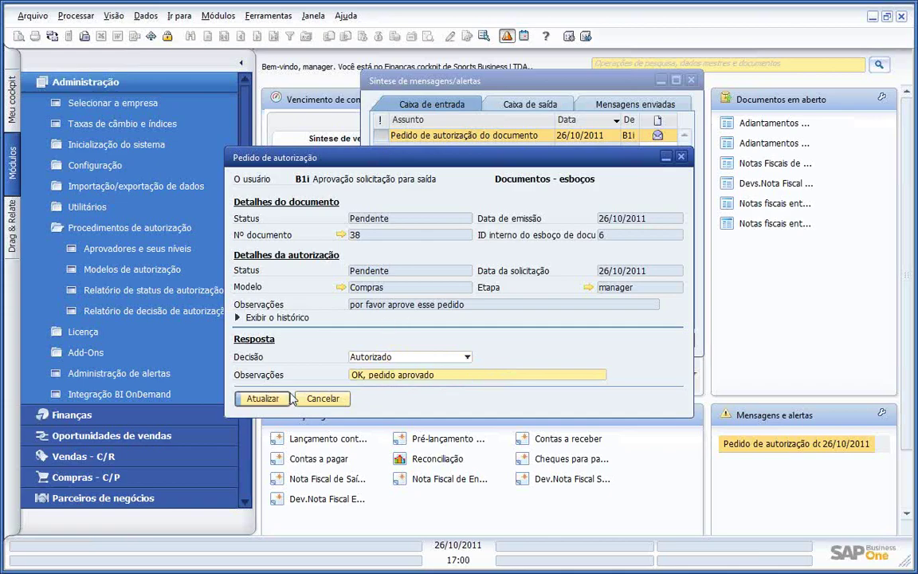
left_click(263, 398)
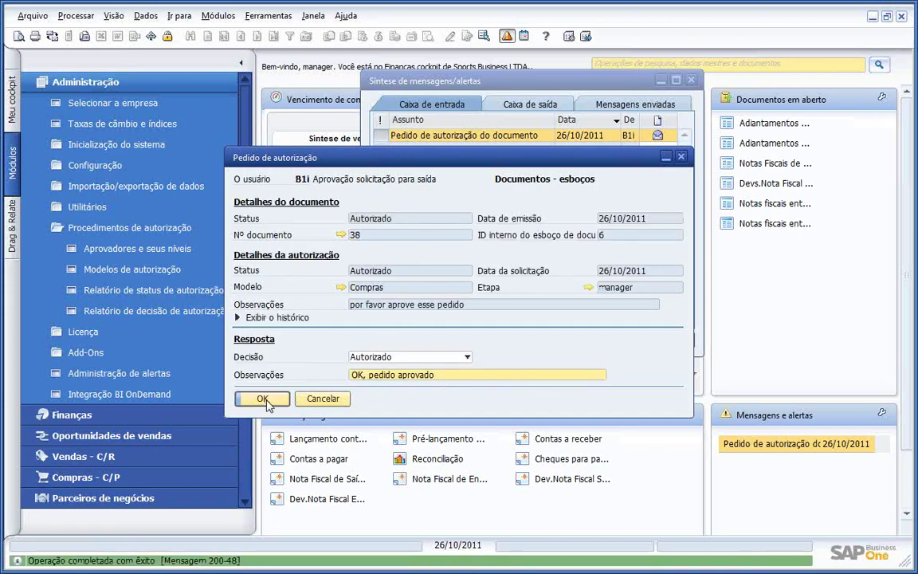
left_click(263, 398)
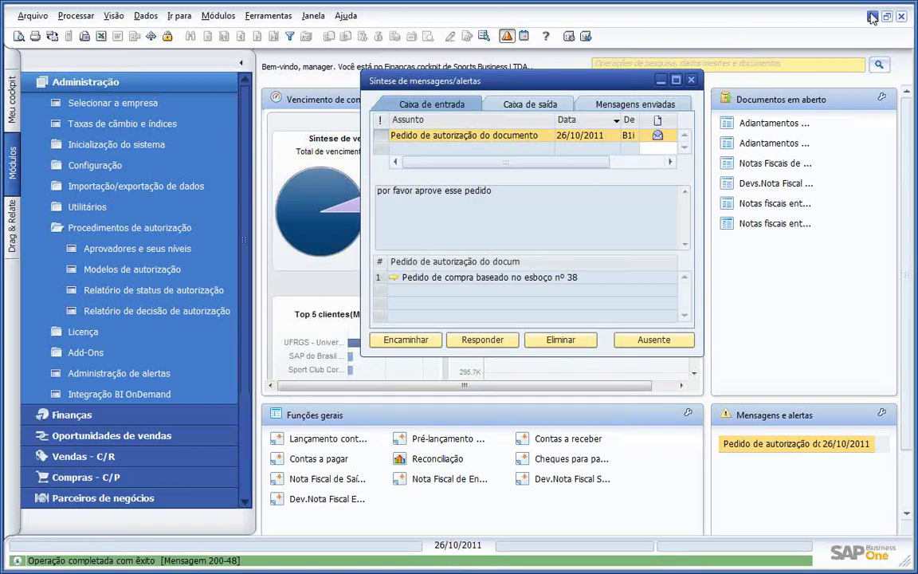
Switch back to the B1i user's session, close the blank order, and open the draft linked in the Geração do documento autorizada message
key("alt+Tab")
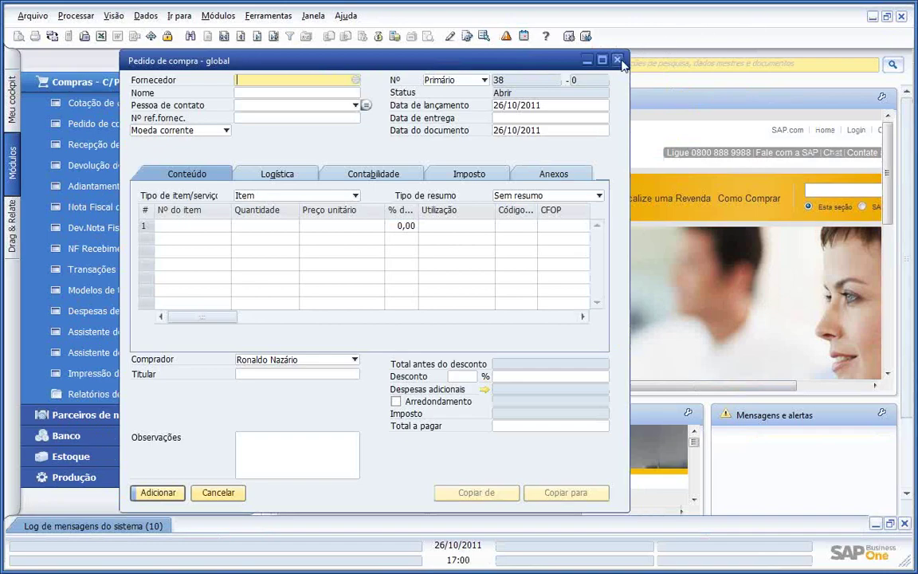
left_click(618, 61)
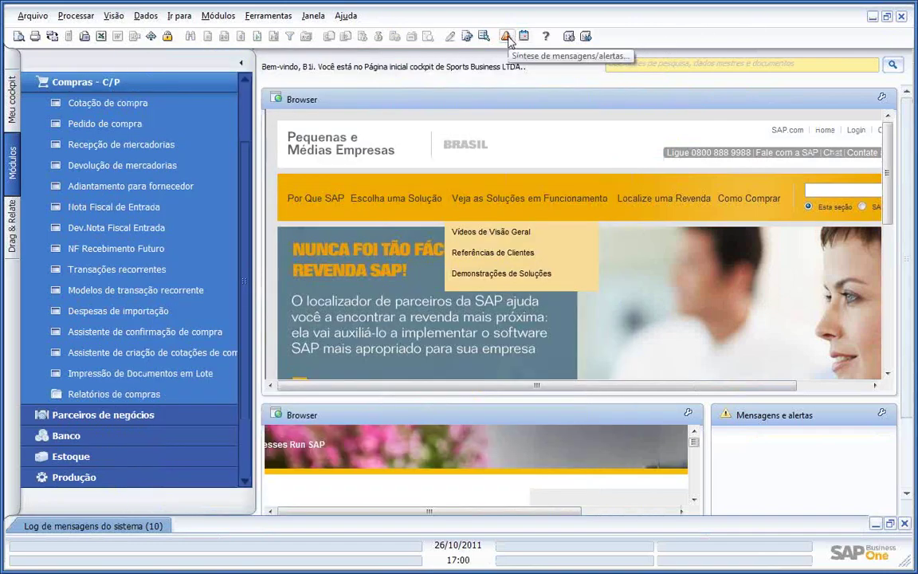
left_click(507, 37)
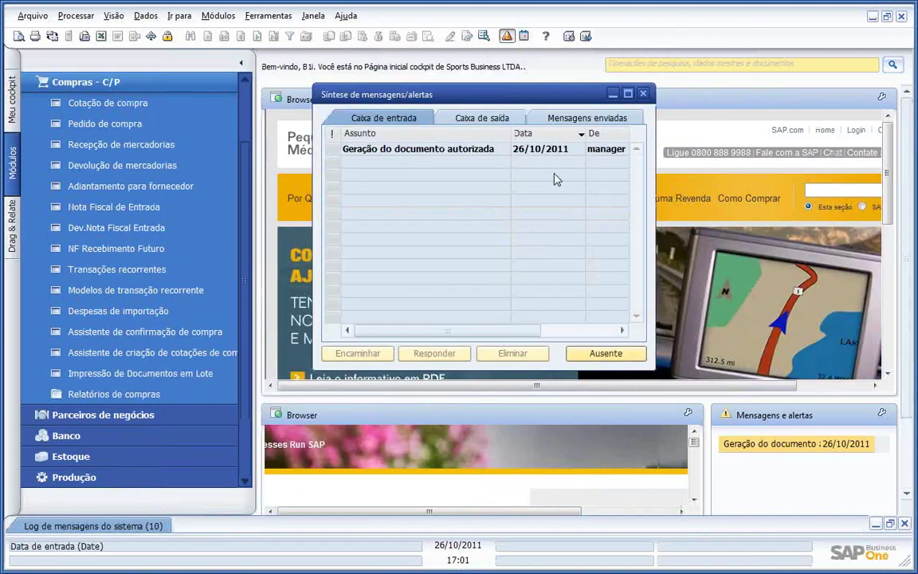
left_click(446, 155)
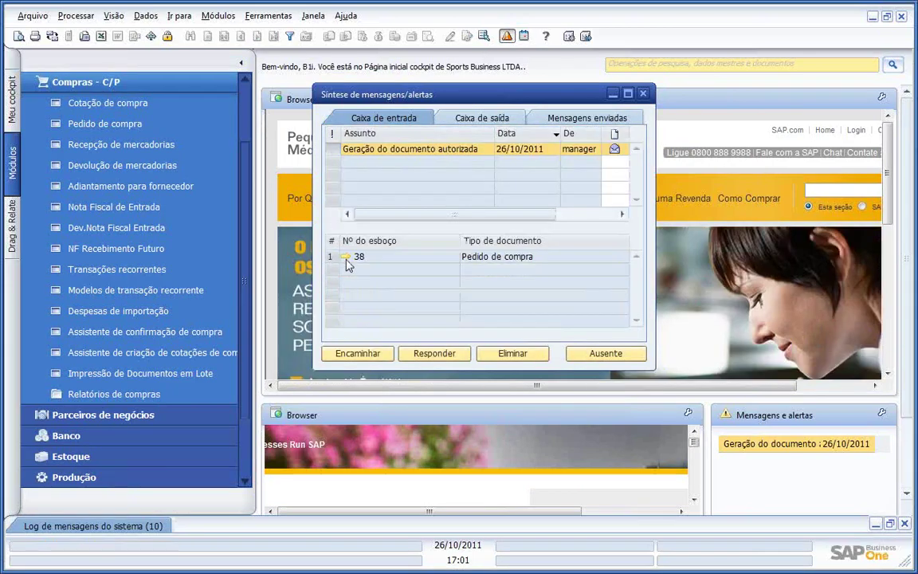
left_click(346, 256)
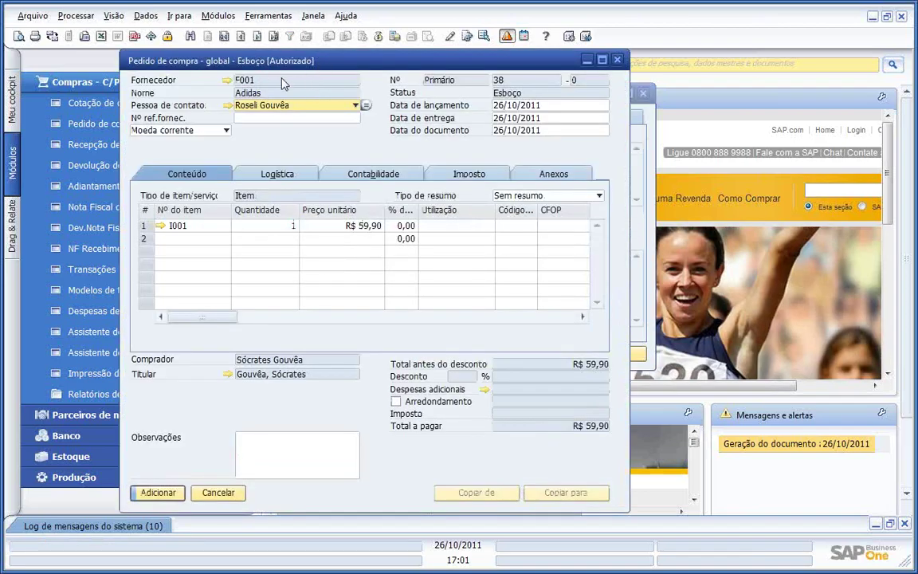
Add the authorized draft as a purchase order and close the order and messages windows
left_click(161, 493)
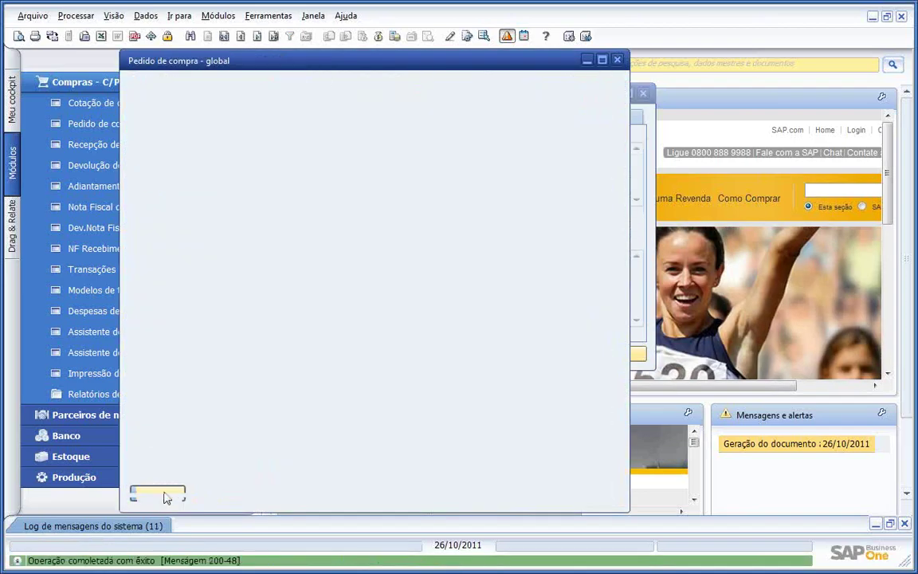
left_click(618, 60)
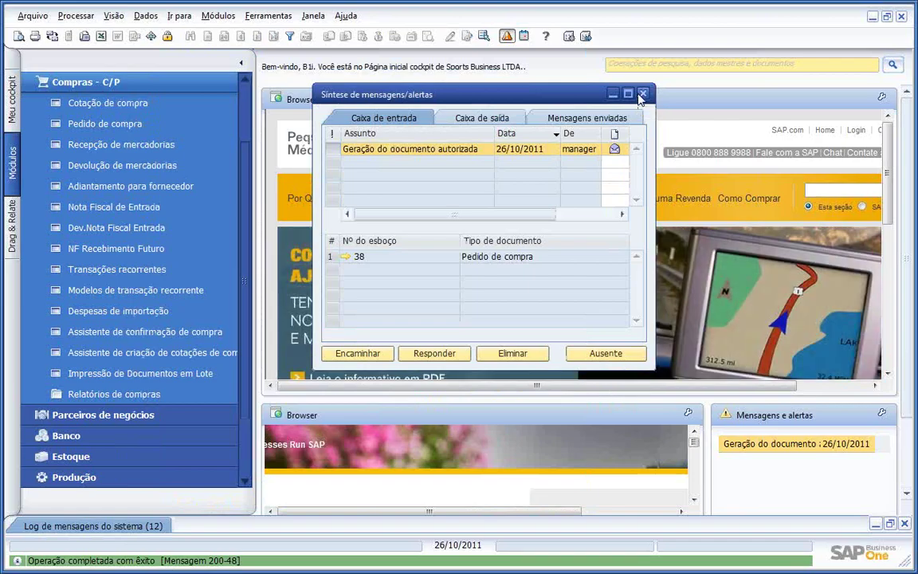
left_click(642, 94)
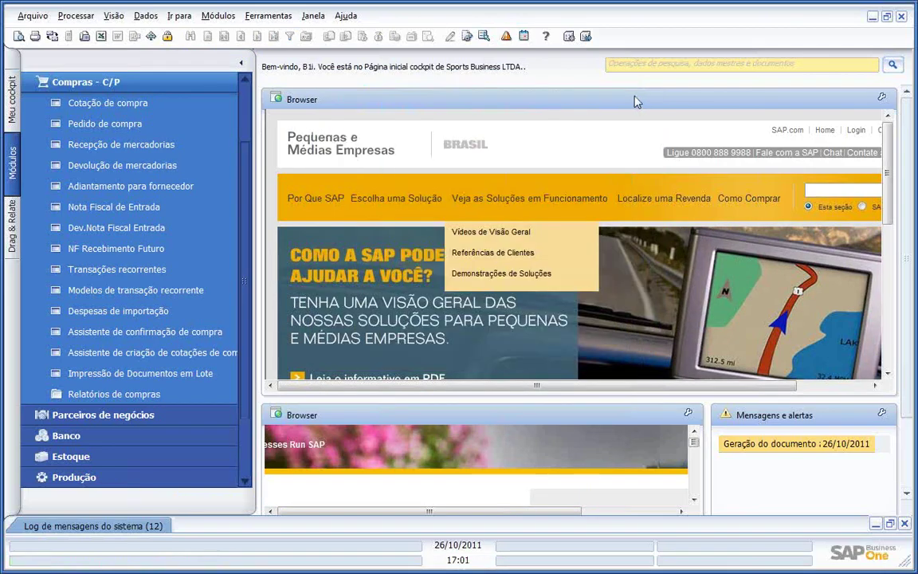
Run the Assistente de MRP from the MRP module on the existing Exemplo scenario
left_click(149, 82)
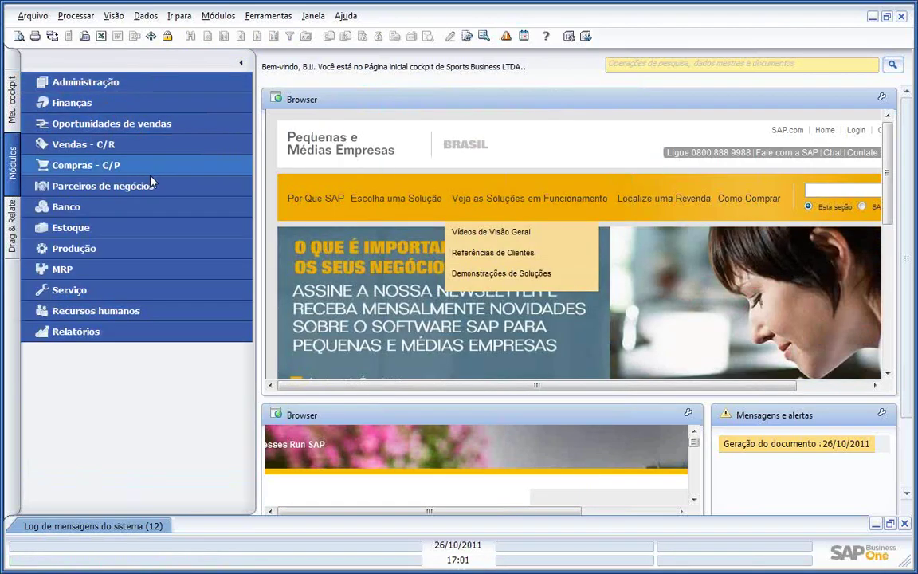
left_click(131, 272)
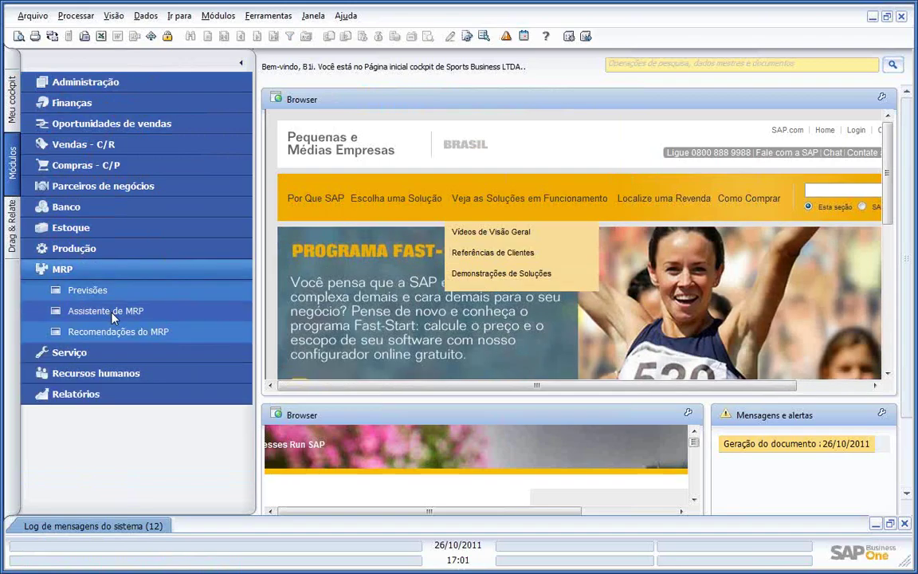
left_click(112, 316)
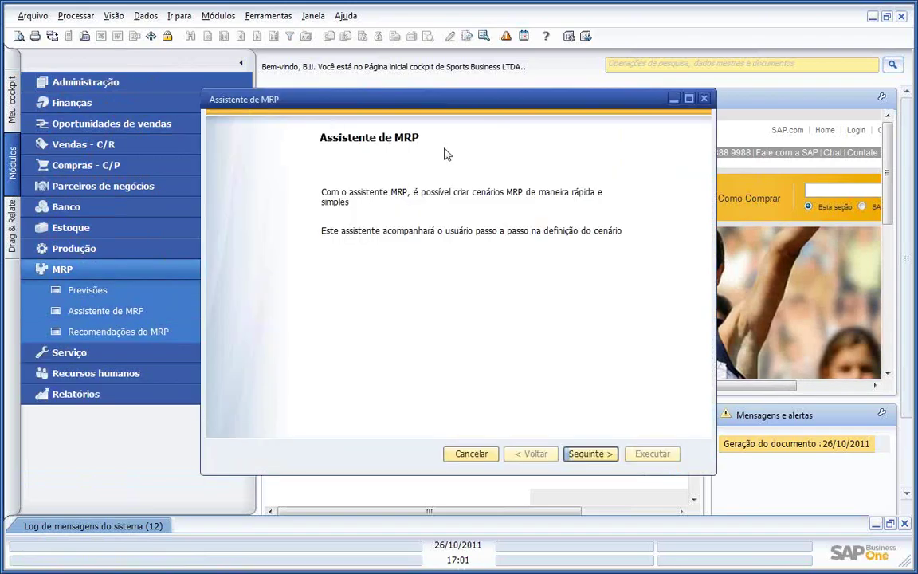
left_click(593, 456)
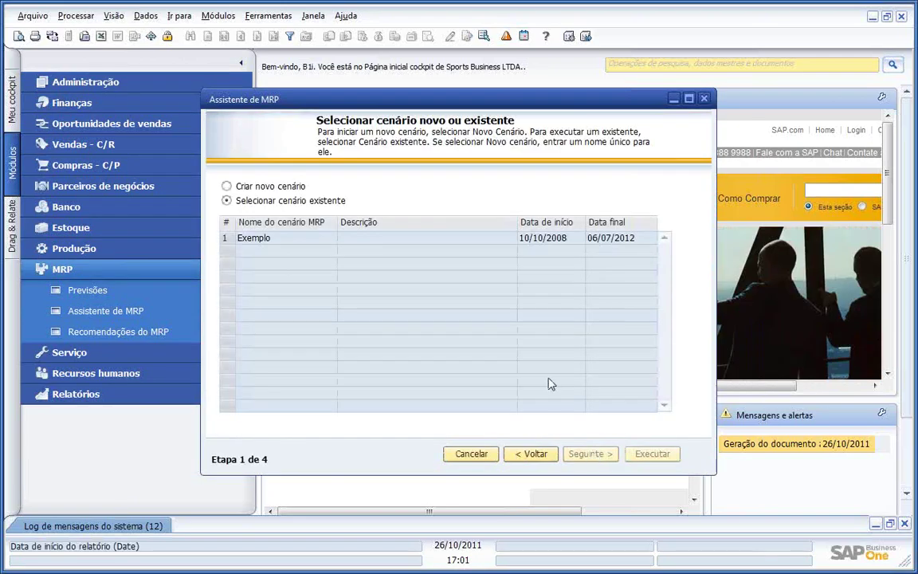
left_click(271, 239)
left_click(650, 453)
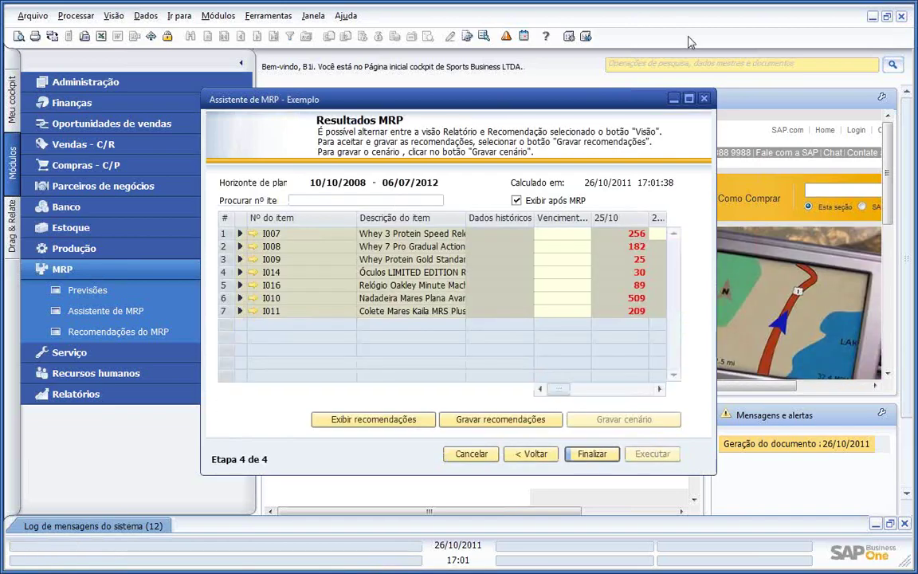
Enlarge the MRP results, expand item I007 and examine the source documents behind its overdue Entradas quantity
left_click(688, 99)
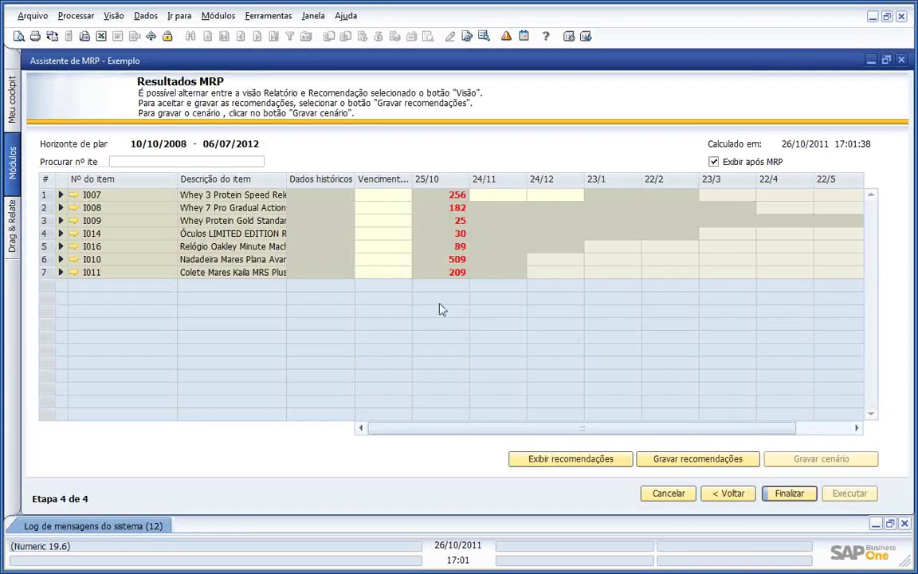
left_click(61, 196)
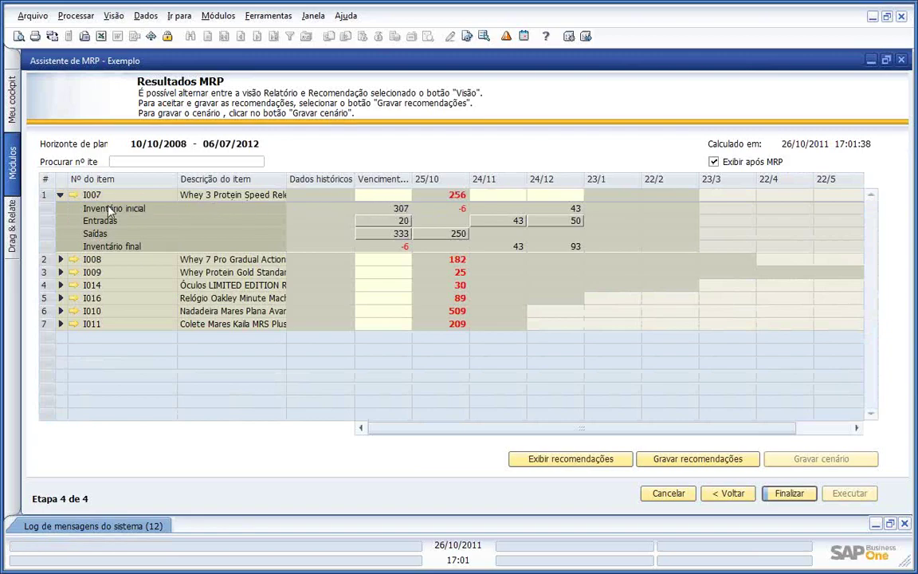
double_click(397, 224)
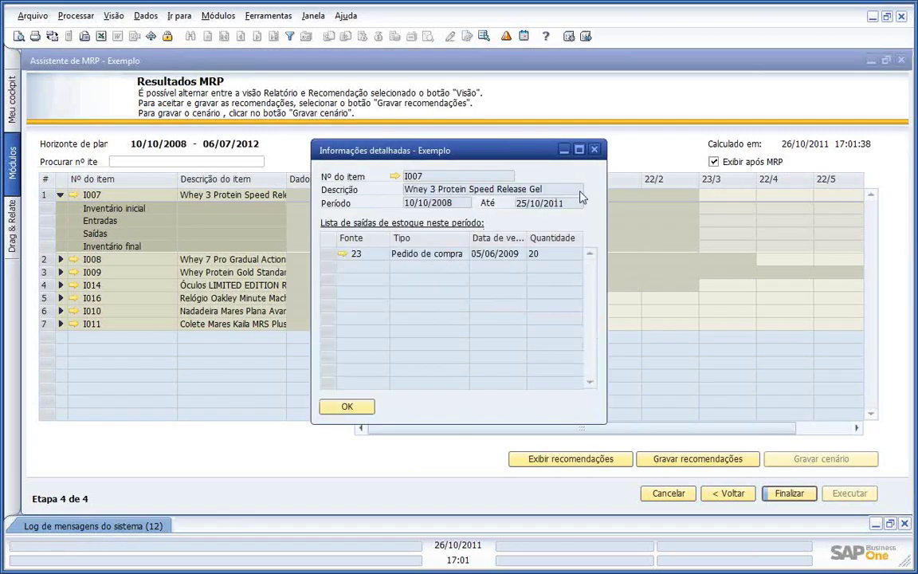
left_click(594, 151)
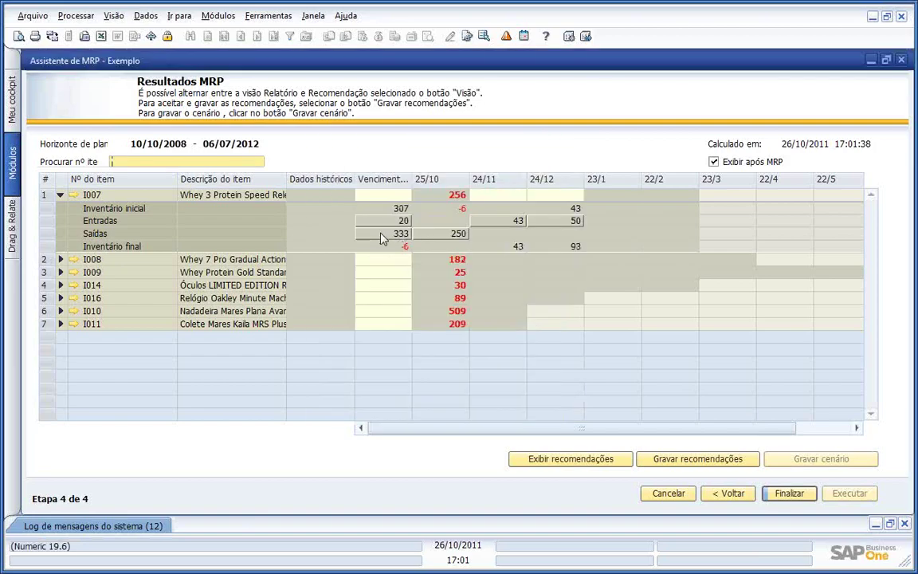
Examine the source documents behind item I007's Saídas quantities for the overdue and 25/10 periods
double_click(381, 234)
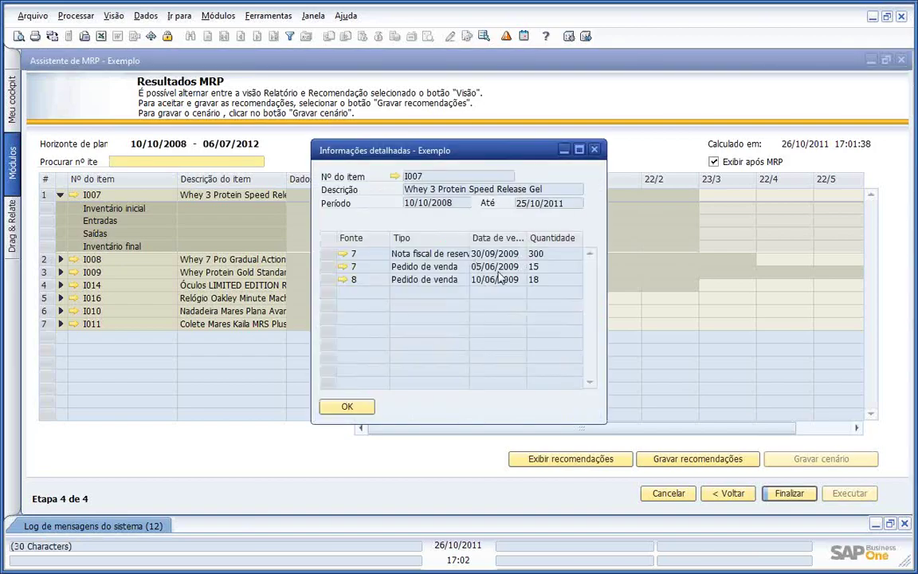
left_click(593, 150)
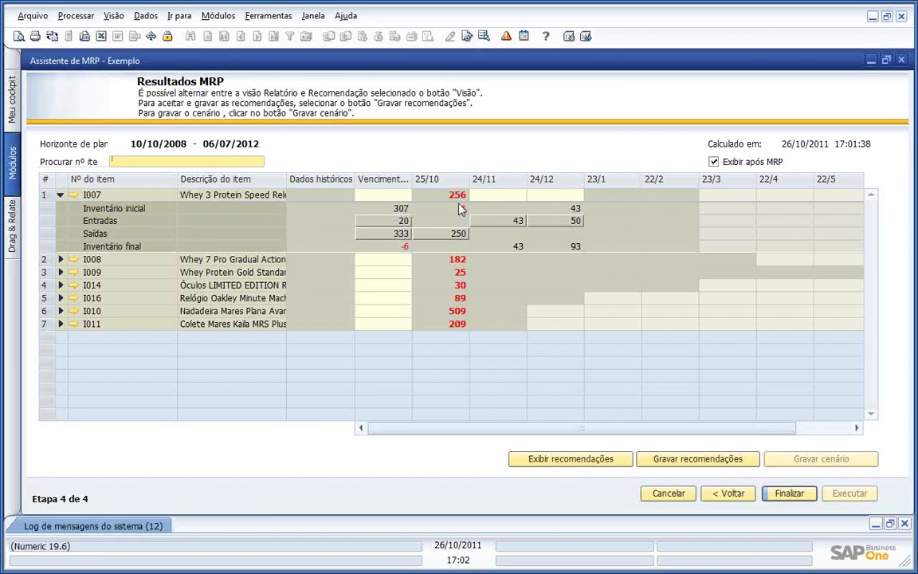
double_click(450, 235)
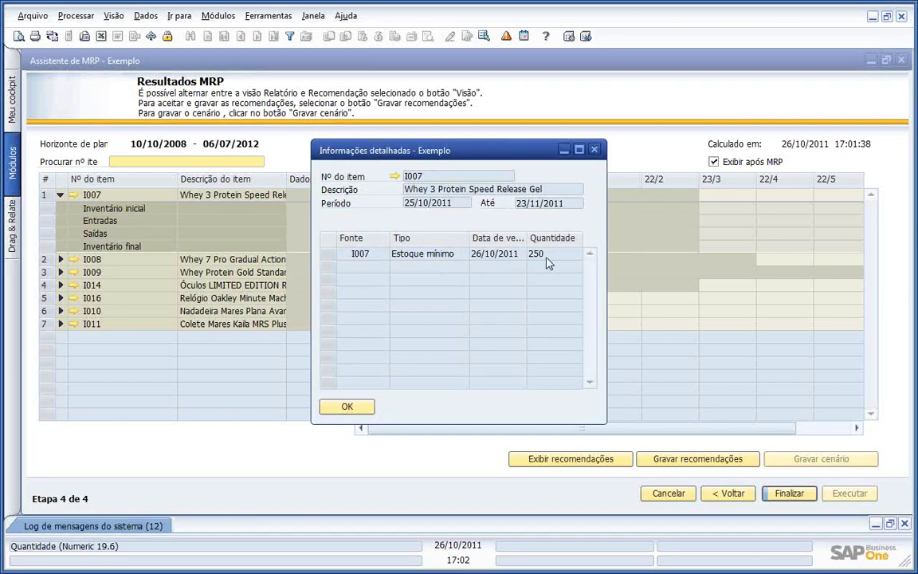
left_click(594, 150)
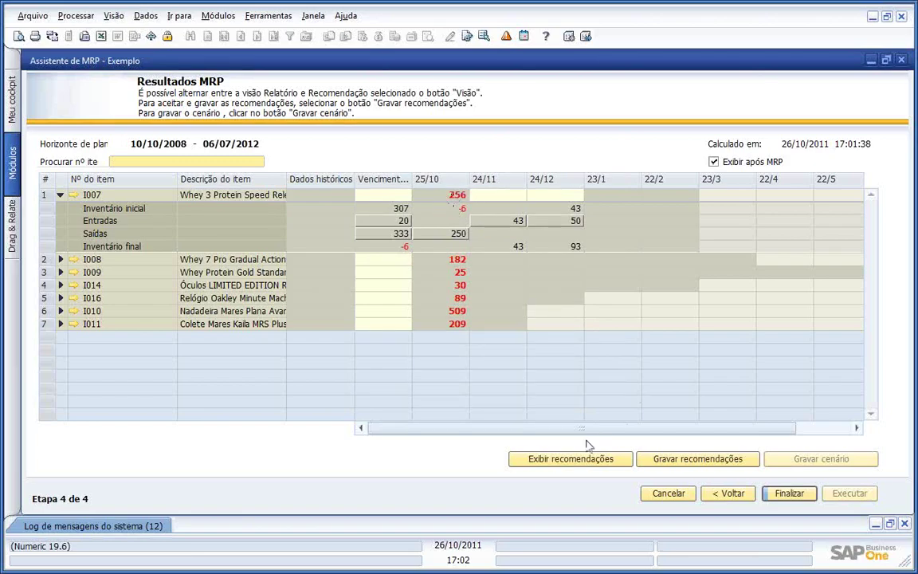
Save the MRP recommendations, replacing the Exemplo scenario's previous ones, and close the MRP wizard
left_click(681, 461)
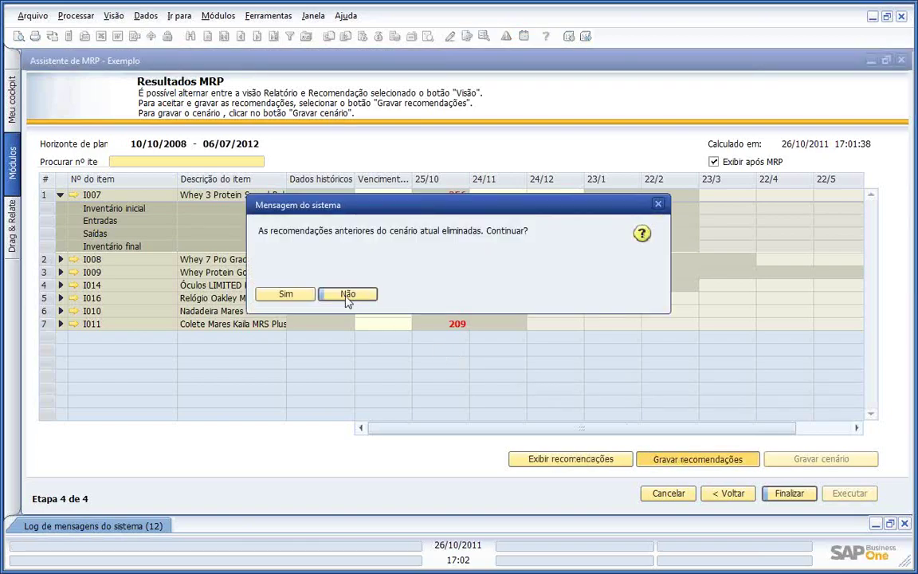
left_click(288, 296)
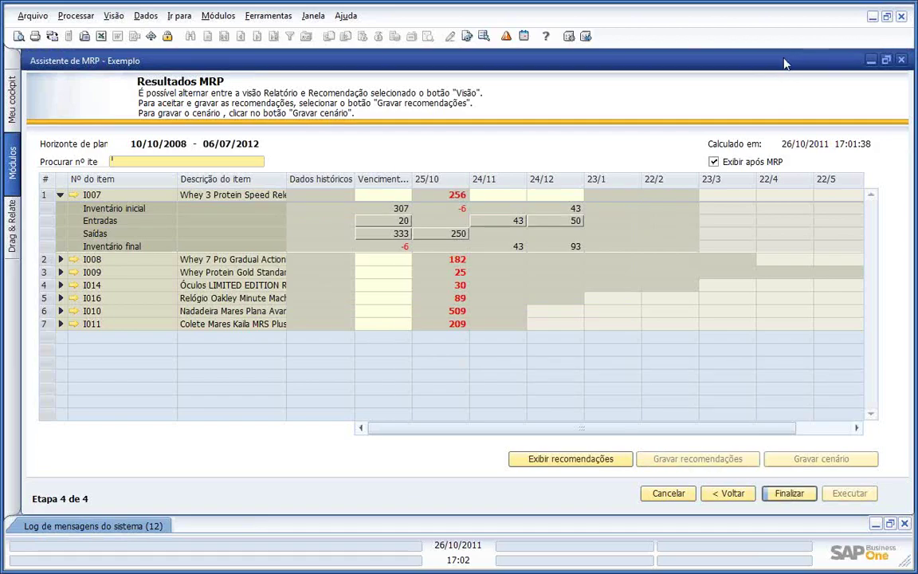
double_click(784, 59)
left_click(768, 79)
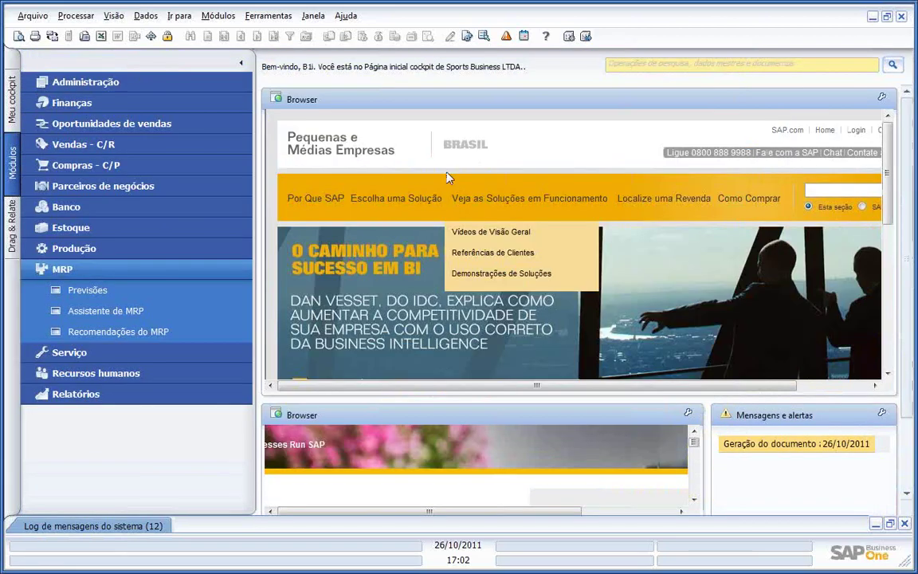
Display the Recomendações do MRP list for the Exemplo scenario with order type Todos and enlarge it
left_click(163, 331)
left_click(336, 396)
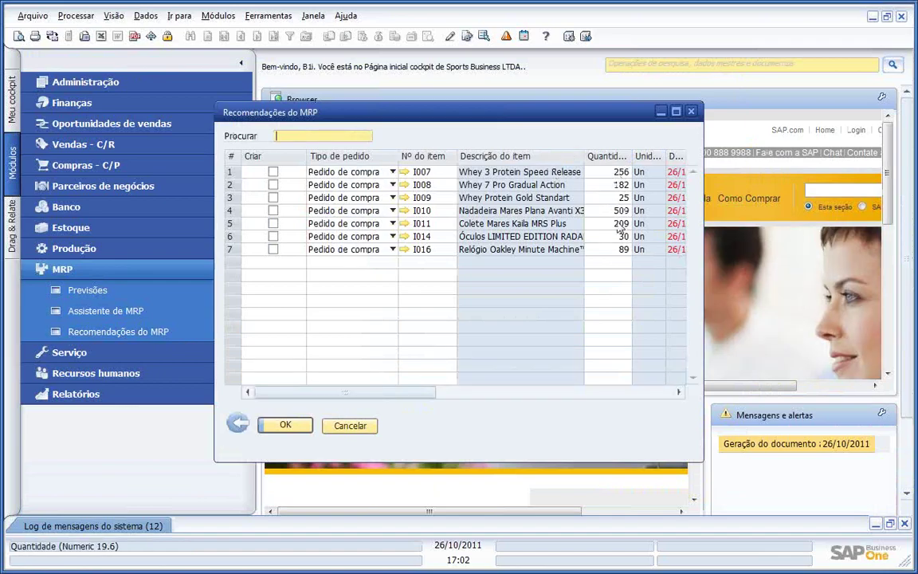
left_click(675, 112)
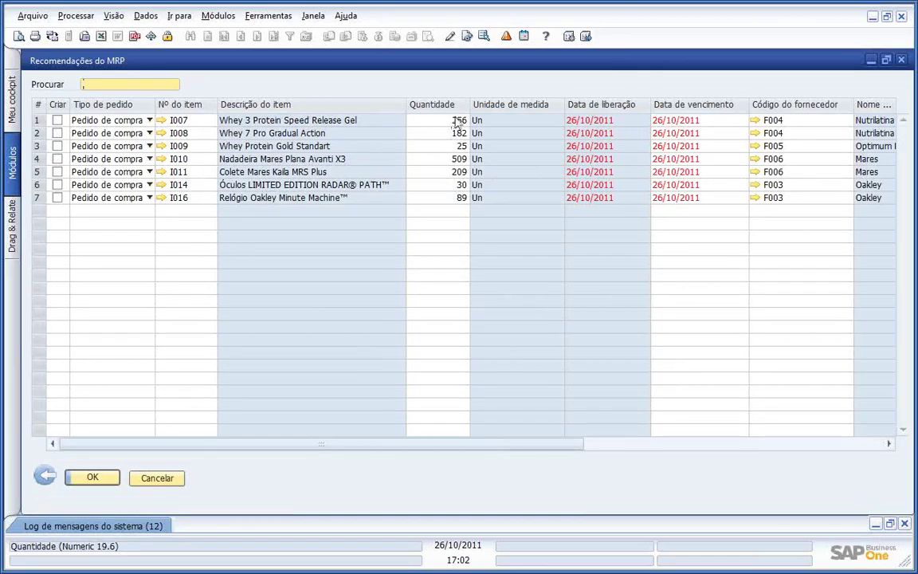
Mark I007 and I008 for creation, set I009's order type to Ordem de produção, and leave the recommendations without updating
left_click(57, 122)
left_click(58, 133)
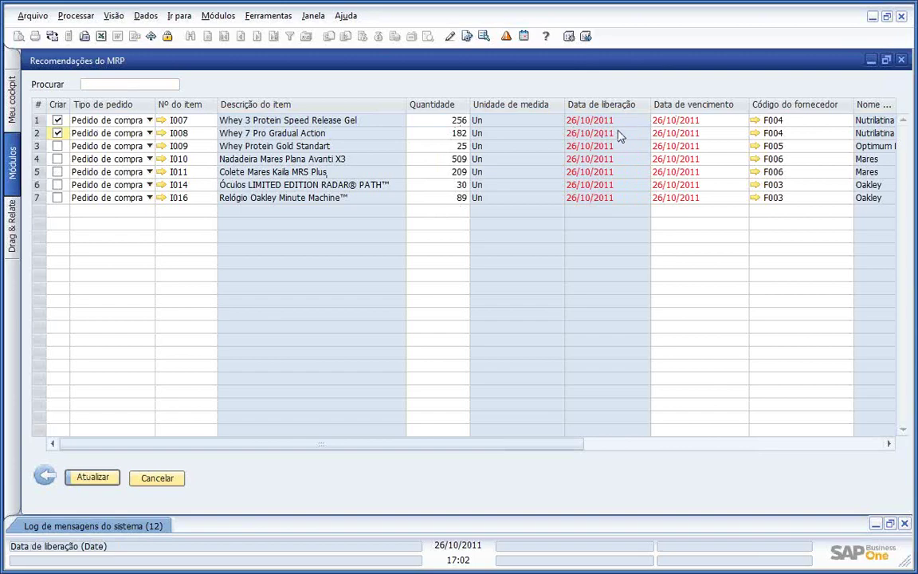
left_click(149, 147)
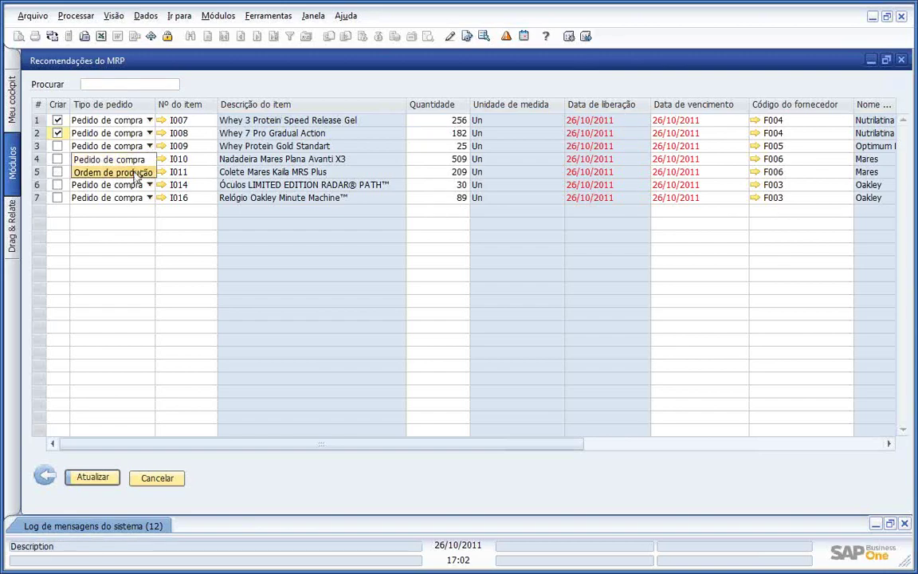
left_click(137, 173)
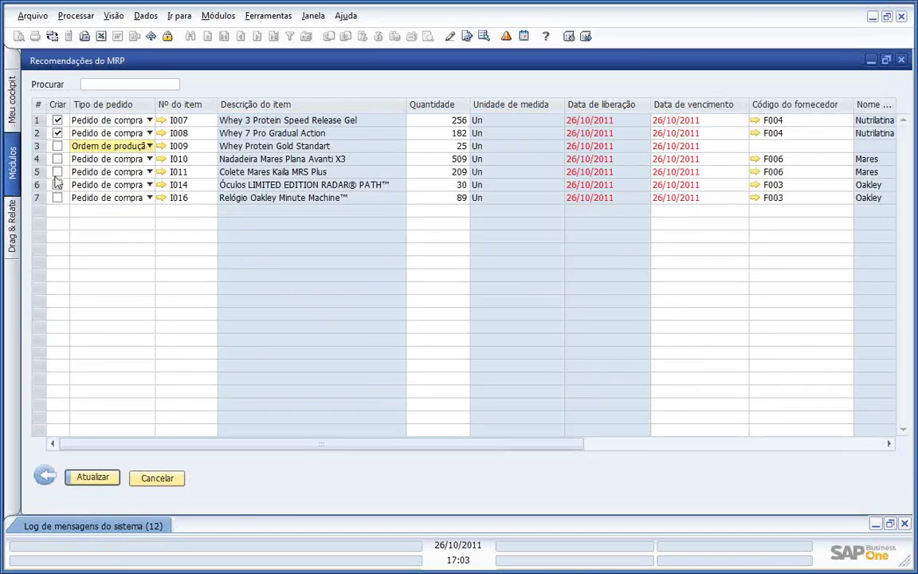
left_click(45, 475)
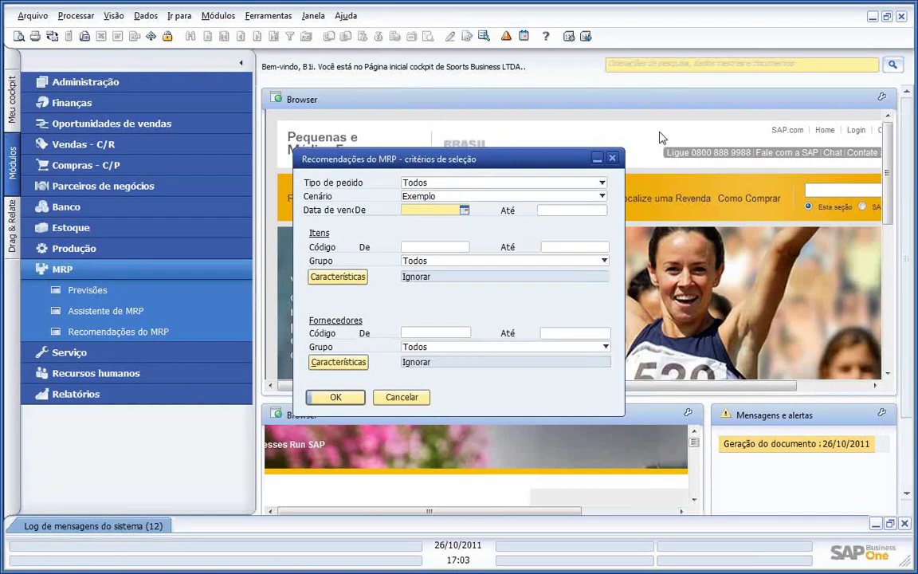
left_click(613, 159)
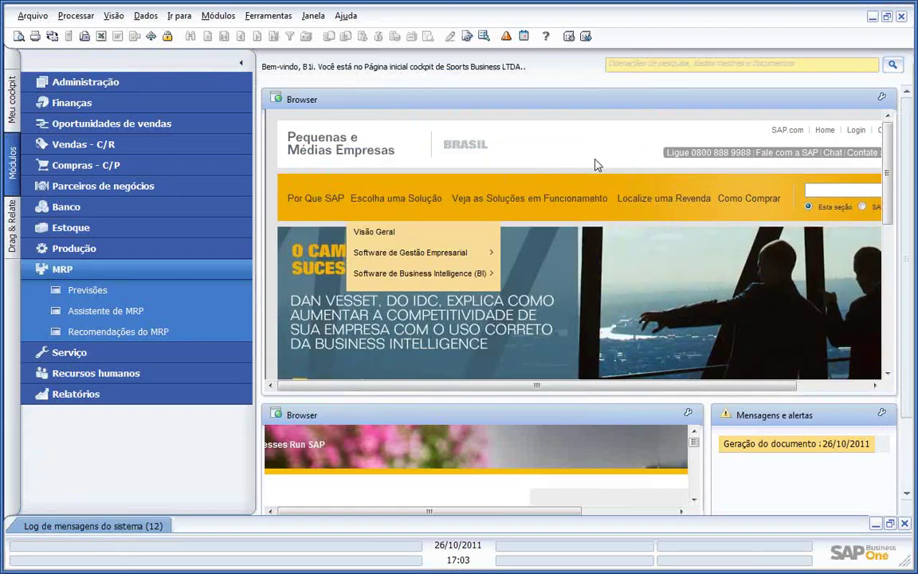
Open the Análise de vendas selection criteria from the sales reports in the Vendas - C/R module
left_click(125, 270)
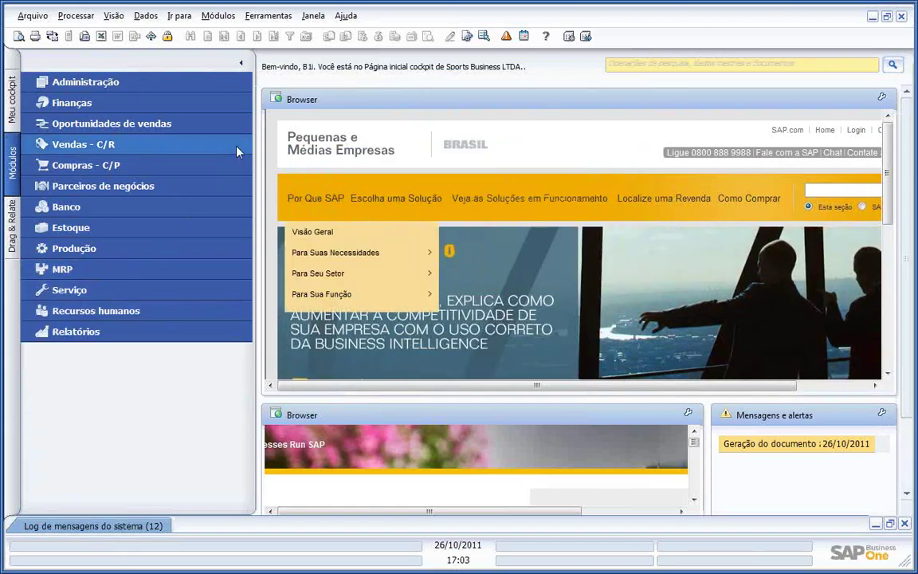
left_click(102, 144)
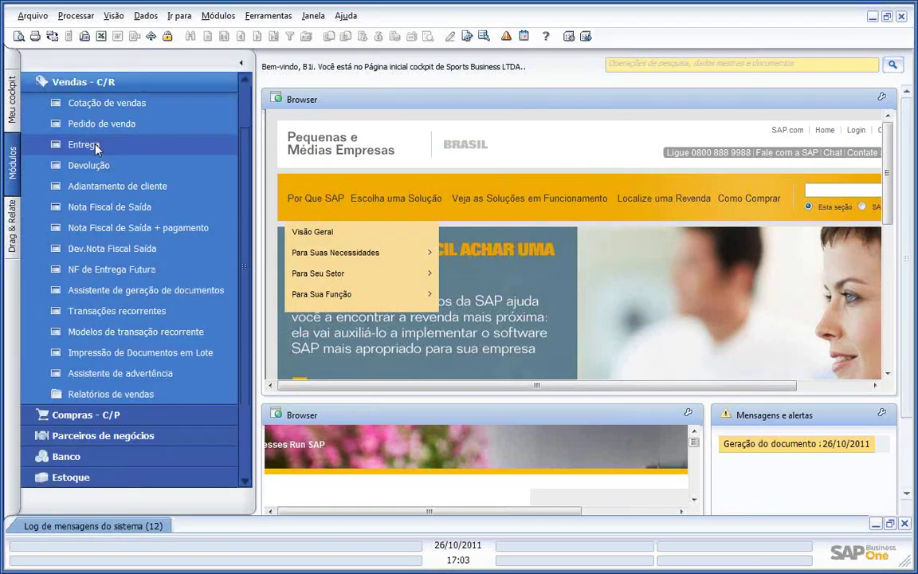
left_click(151, 391)
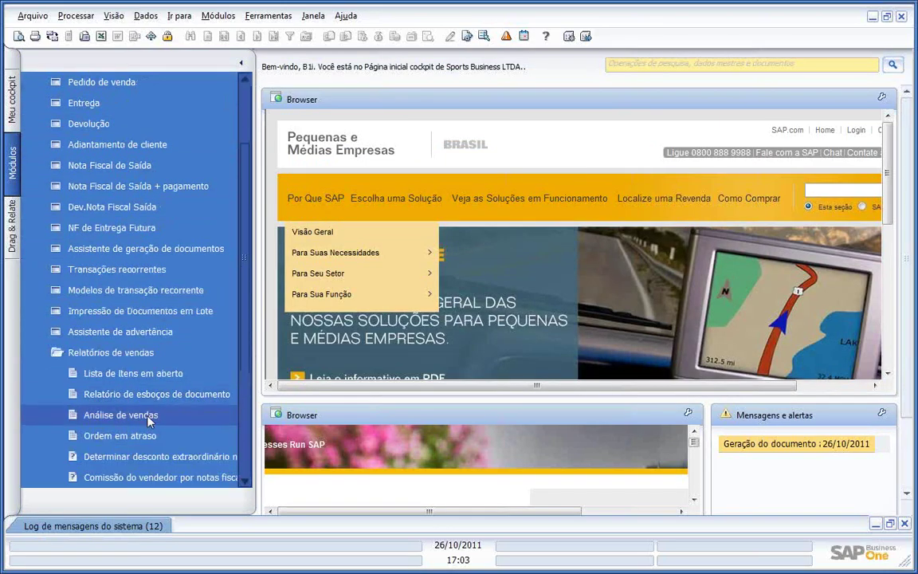
left_click(145, 415)
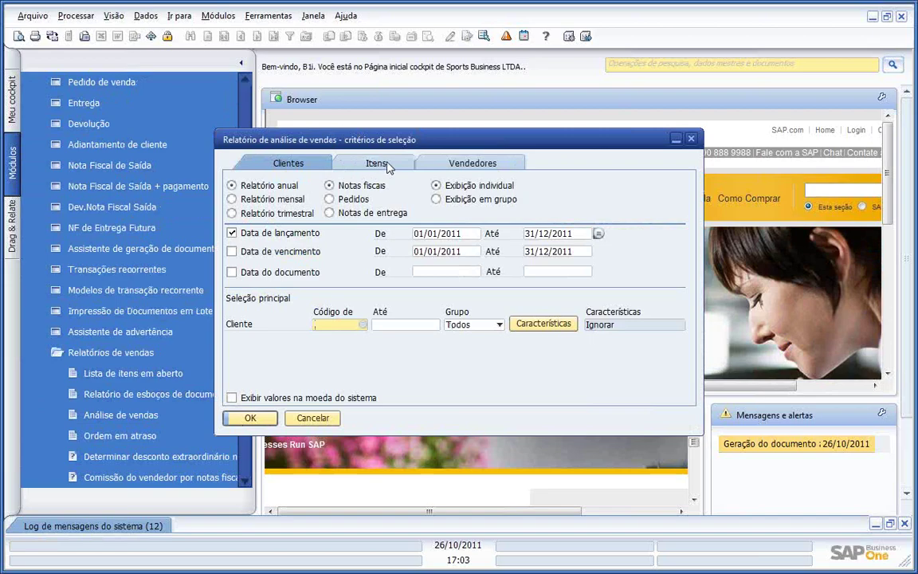
Set the start of the Data de lançamento range to 01/01/2006
left_click(476, 235)
left_click(476, 233)
left_click(532, 256)
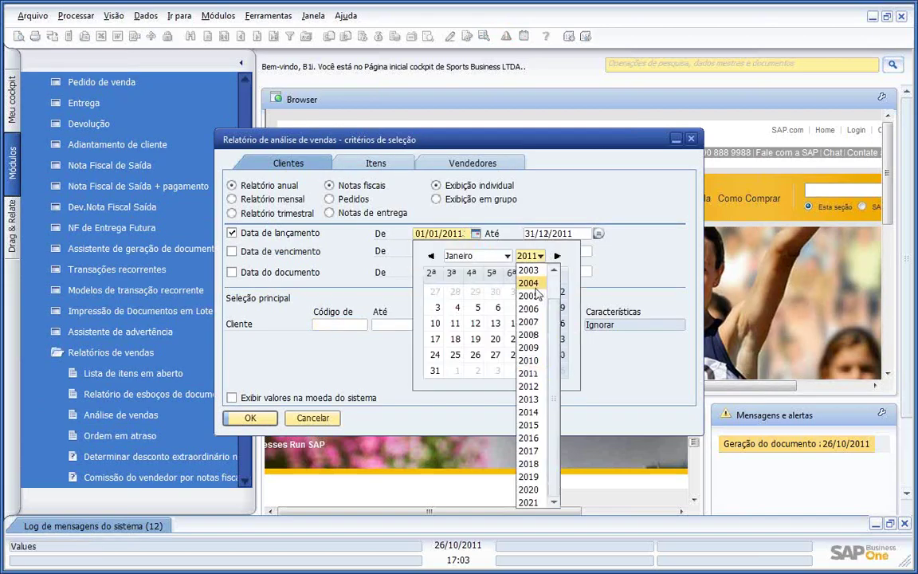
left_click(529, 308)
left_click(557, 292)
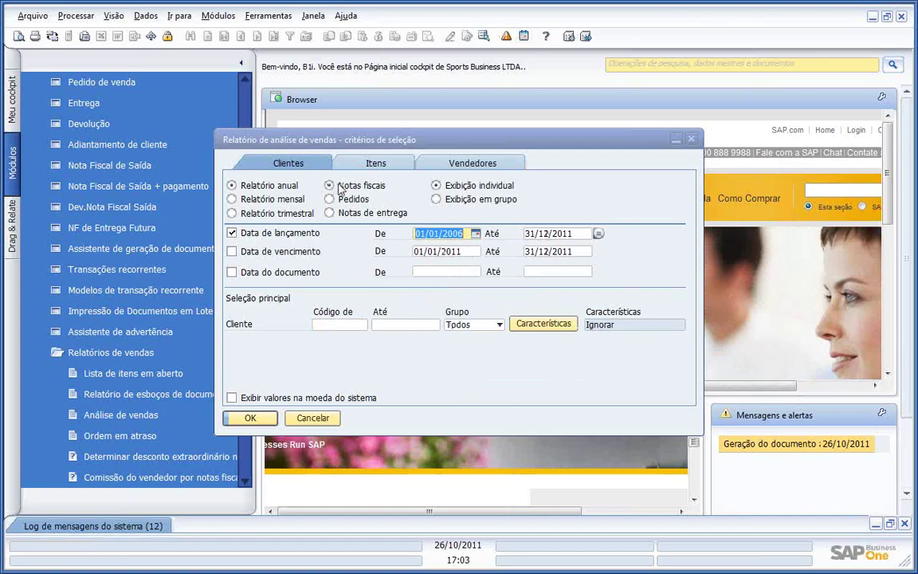
Run the annual customer sales analysis, enlarge it and sort it by Total de Nota Fiscal de Saída in descending order
left_click(249, 419)
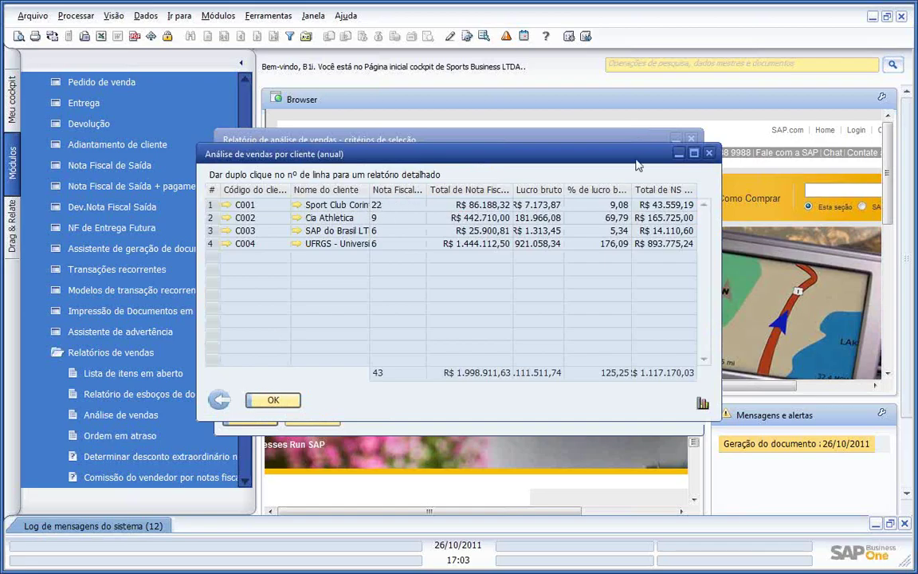
left_click(692, 152)
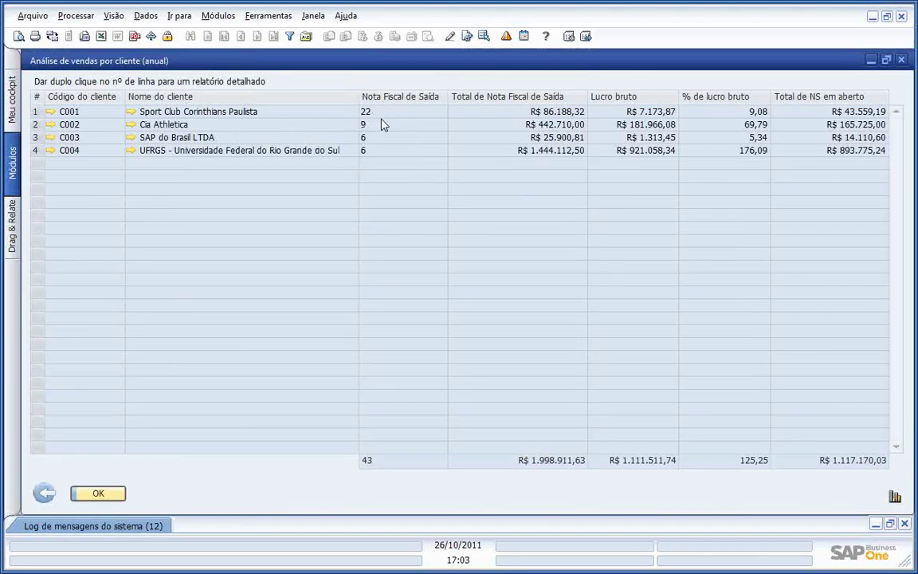
left_click(507, 97)
left_click(522, 97)
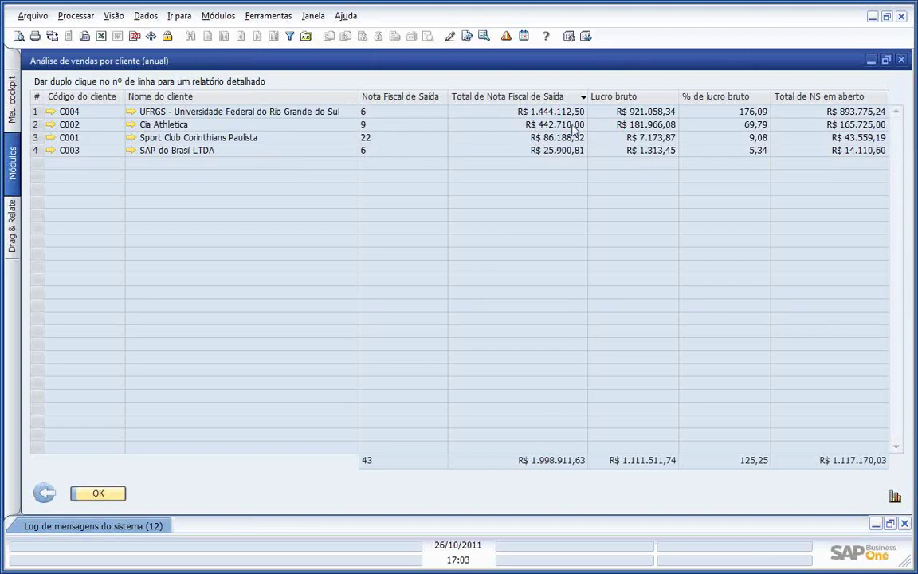
Start exporting the customer sales analysis to Excel and cancel saving the file
left_click(102, 37)
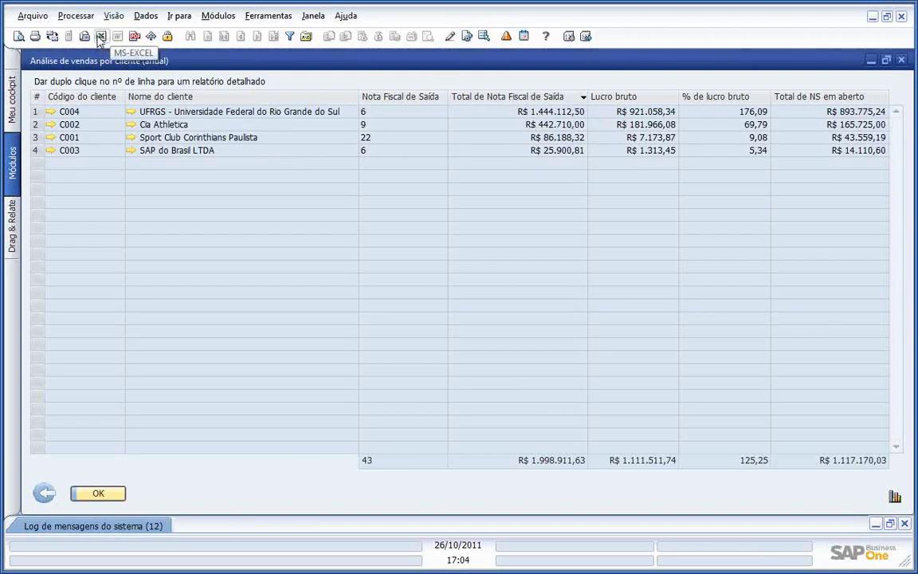
left_click(102, 37)
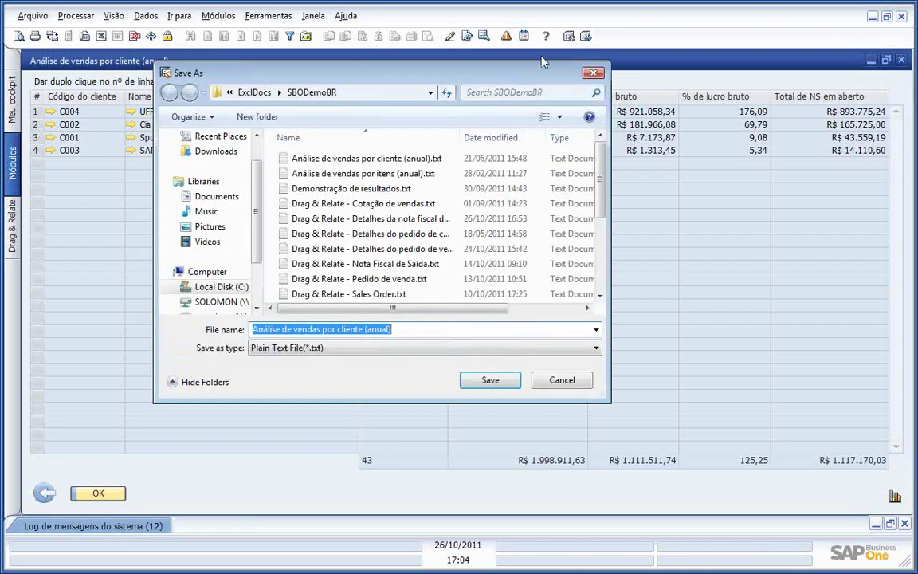
left_click(595, 73)
Return to the selection criteria, run the annual sales analysis by Itens and enlarge the report
left_click(42, 493)
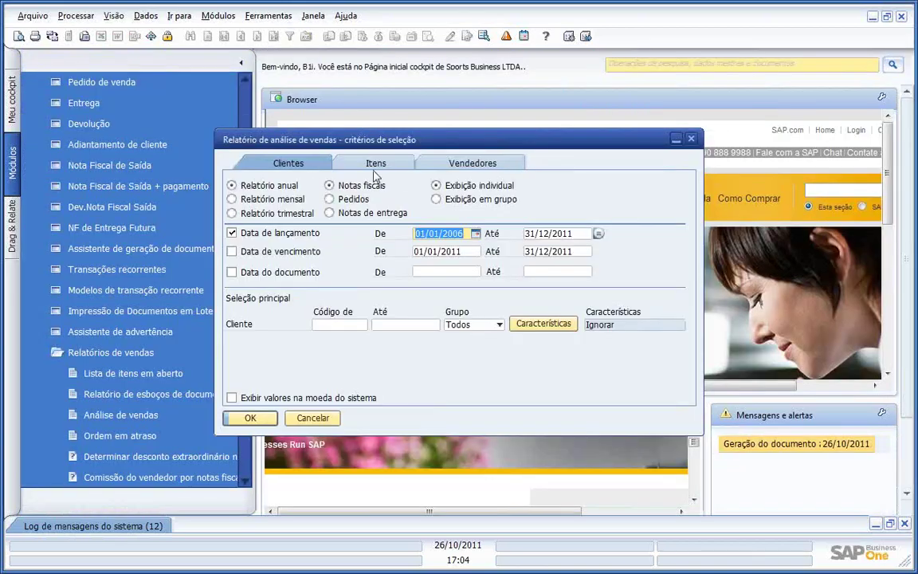
left_click(381, 164)
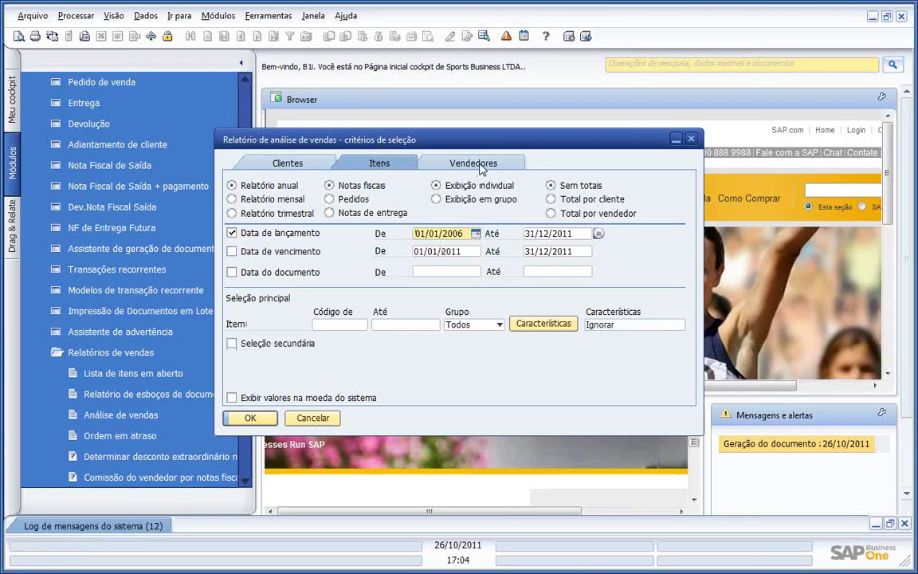
left_click(251, 418)
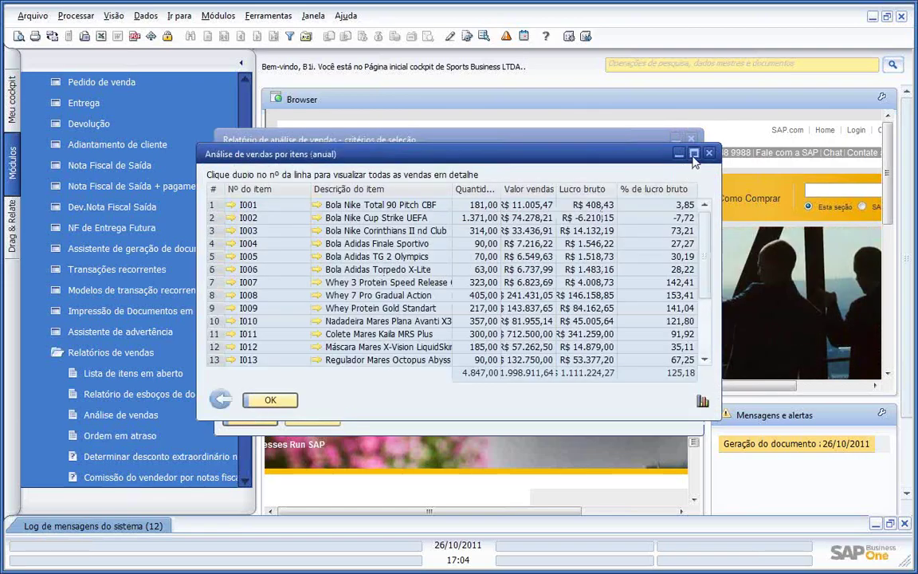
left_click(693, 154)
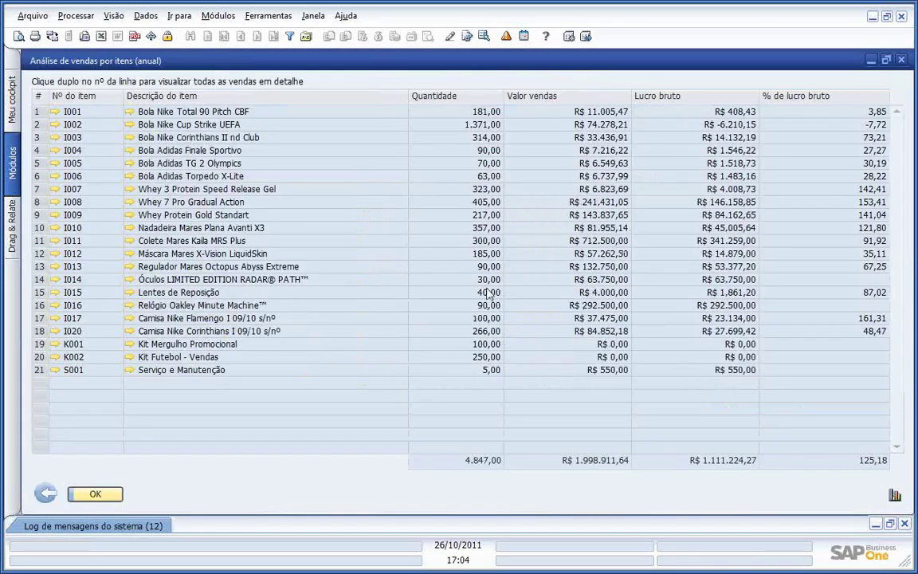
Sort the item sales analysis in descending order by Quantidade, Valor vendas and Lucro bruto in turn
double_click(475, 96)
double_click(476, 96)
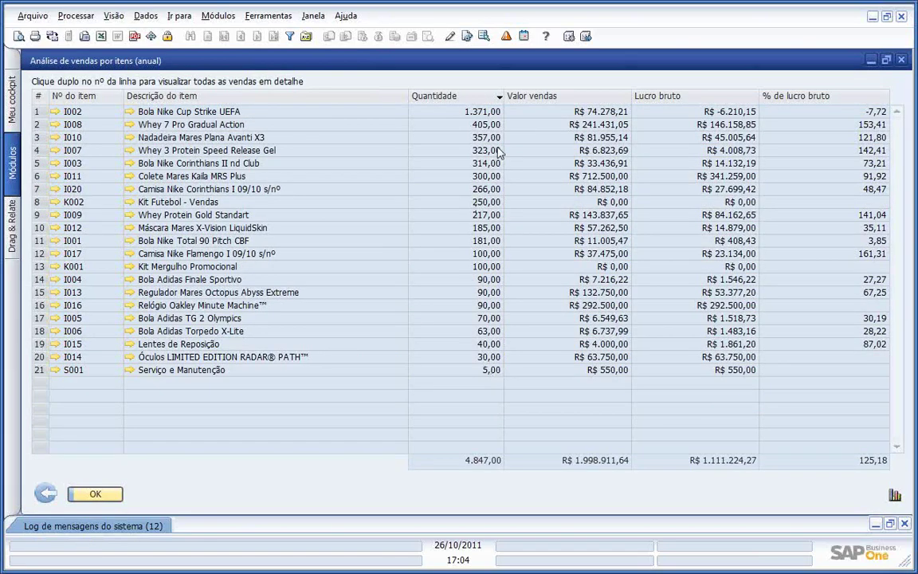
double_click(586, 95)
double_click(588, 96)
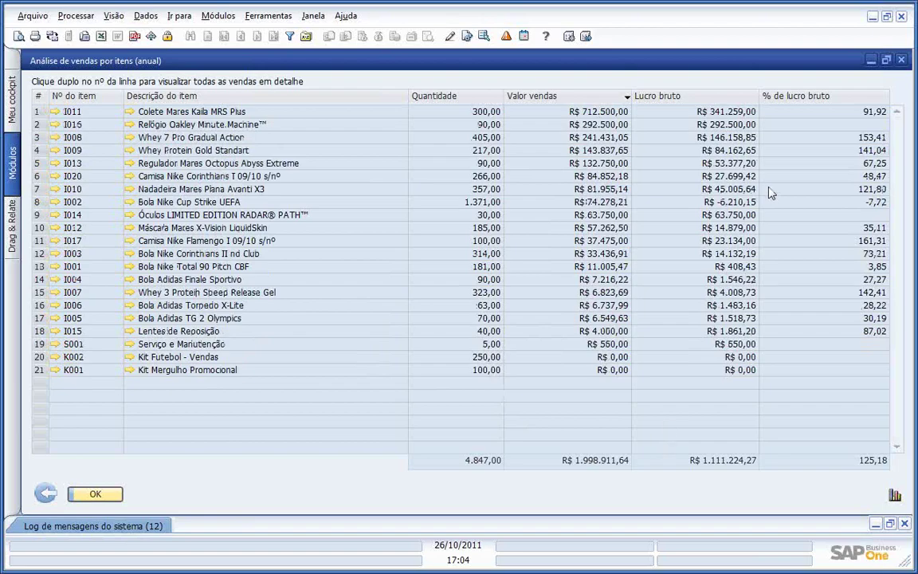
double_click(712, 97)
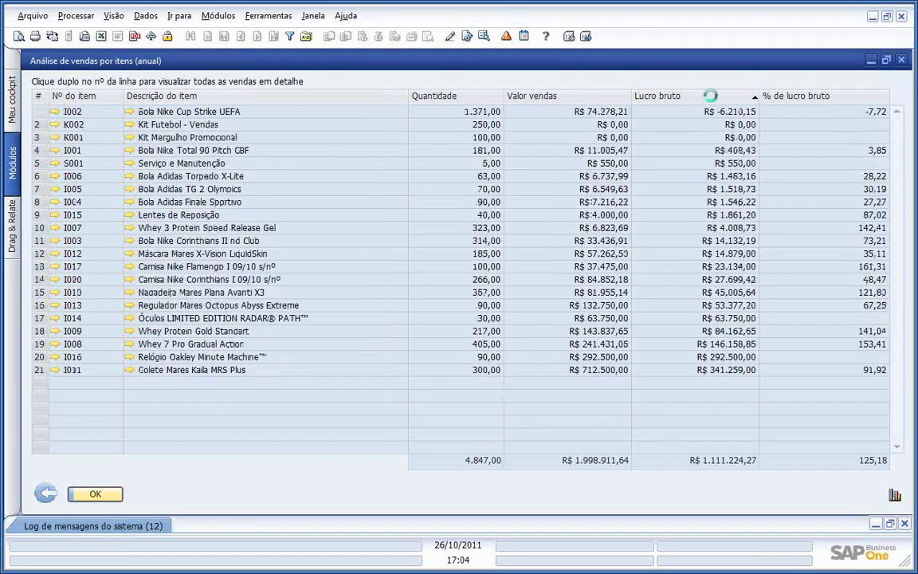
double_click(642, 96)
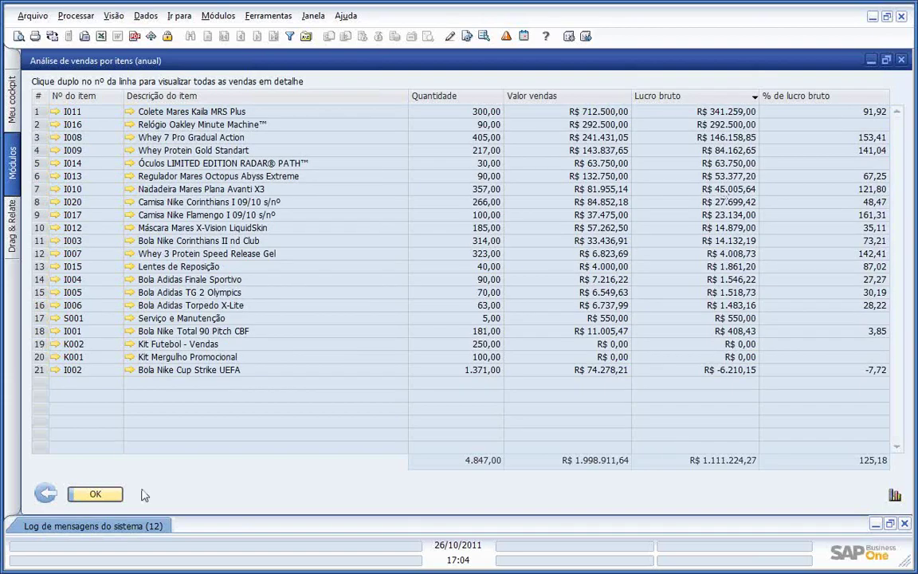
Return to the selection criteria and run the annual sales analysis by Vendedores
left_click(46, 493)
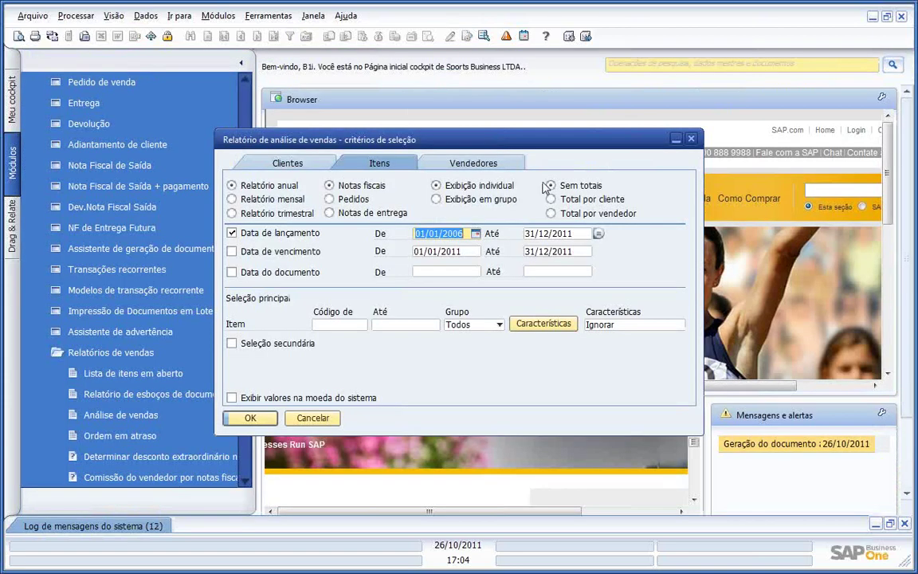
left_click(493, 162)
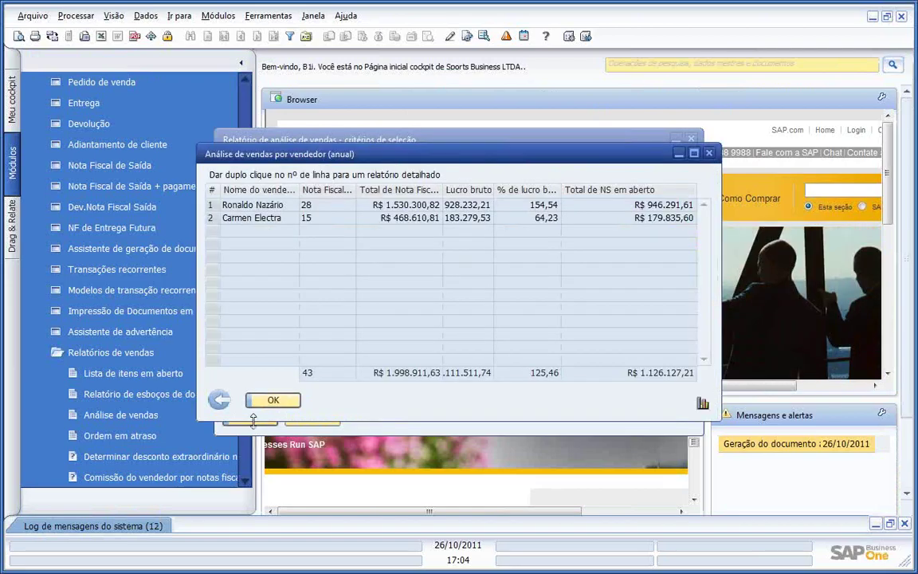
Close the salesperson sales analysis and its selection criteria, and collapse the Vendas - C/R module
left_click(709, 154)
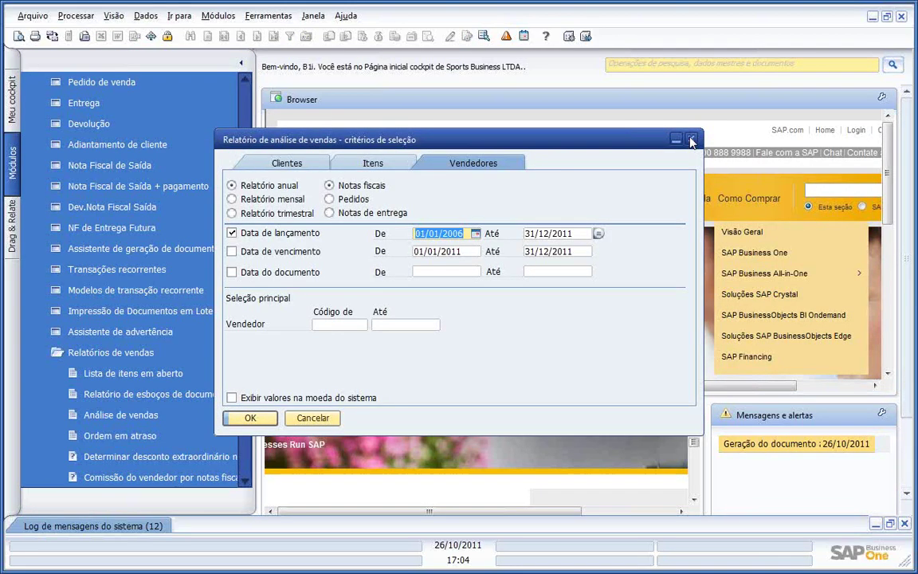
left_click(690, 140)
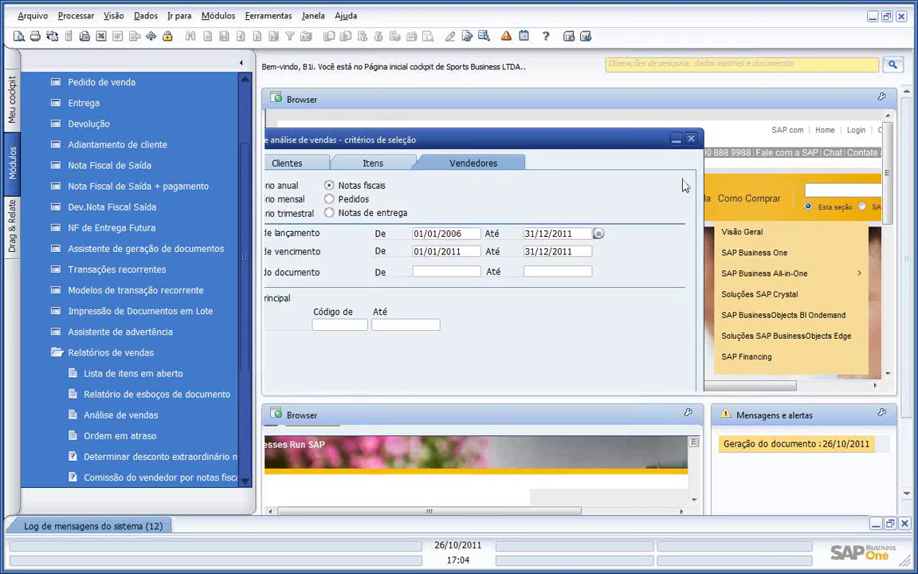
scroll(215, 190, "up", 2)
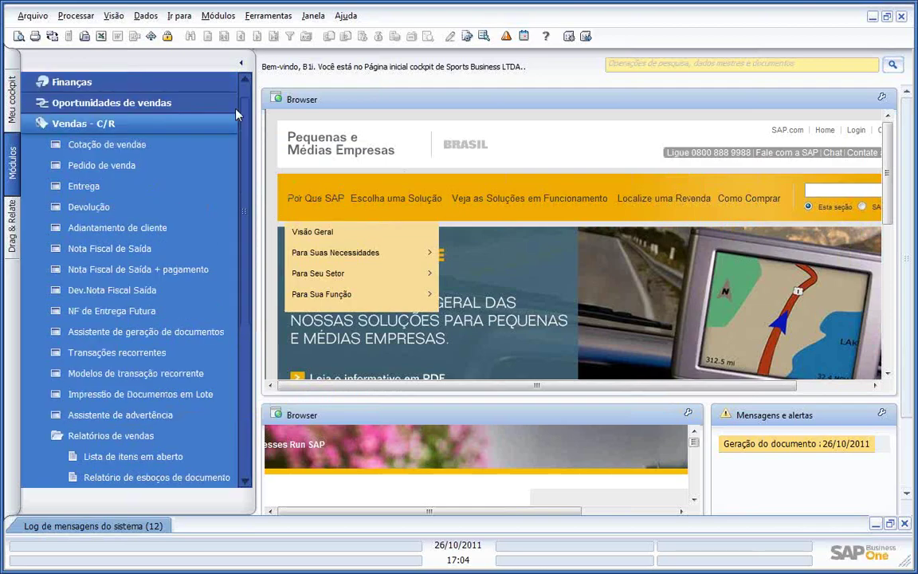
left_click(168, 126)
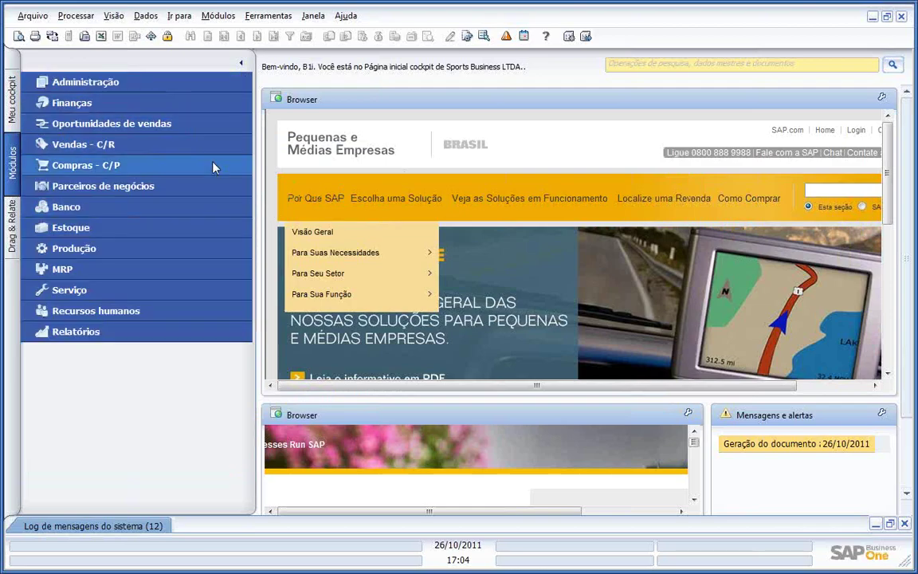
Run the Estoque inventory report Relatório de transações por nº de lote with the default criteria and enlarge it
left_click(133, 224)
left_click(117, 352)
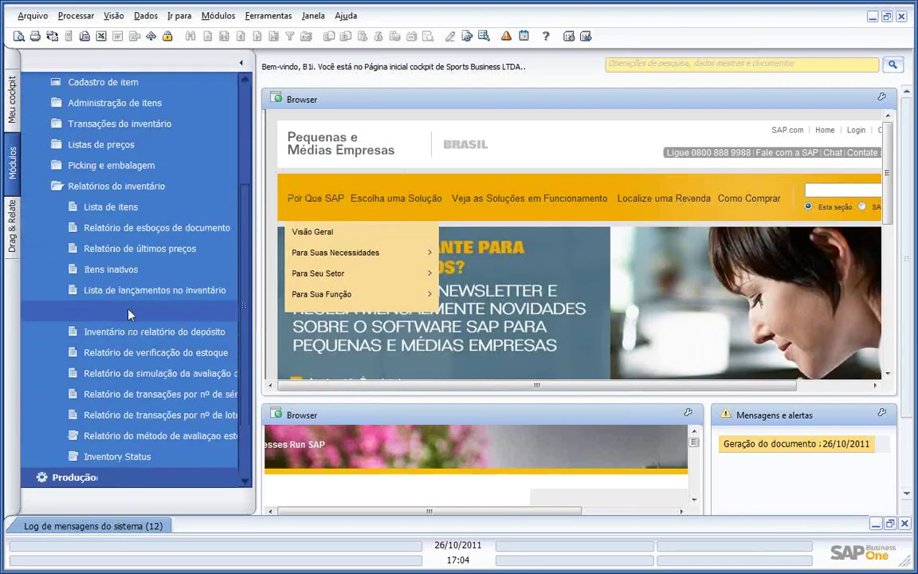
left_click(179, 414)
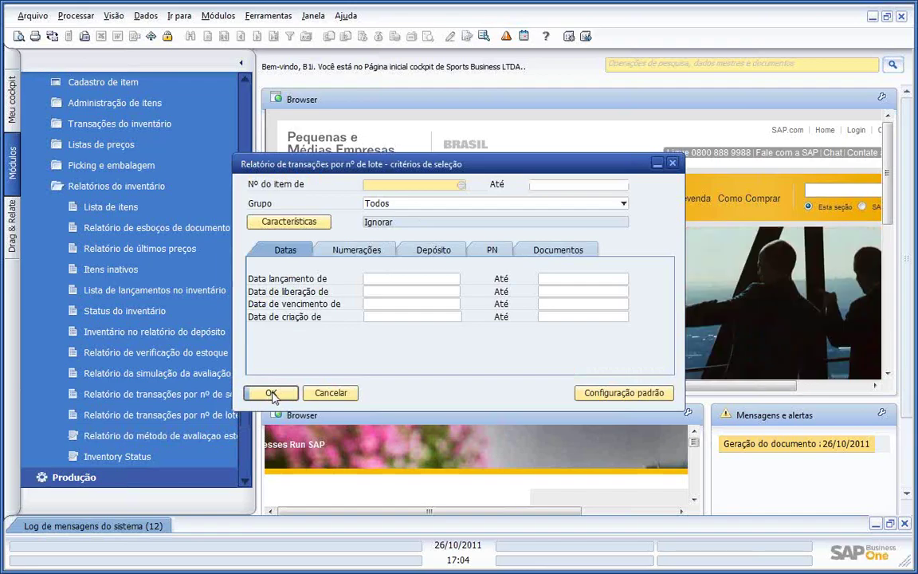
left_click(271, 393)
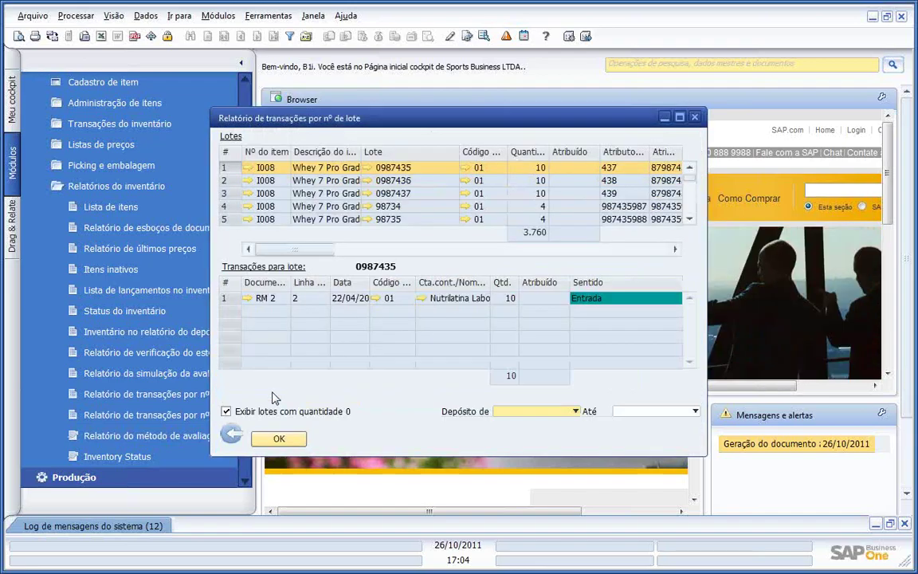
left_click(678, 118)
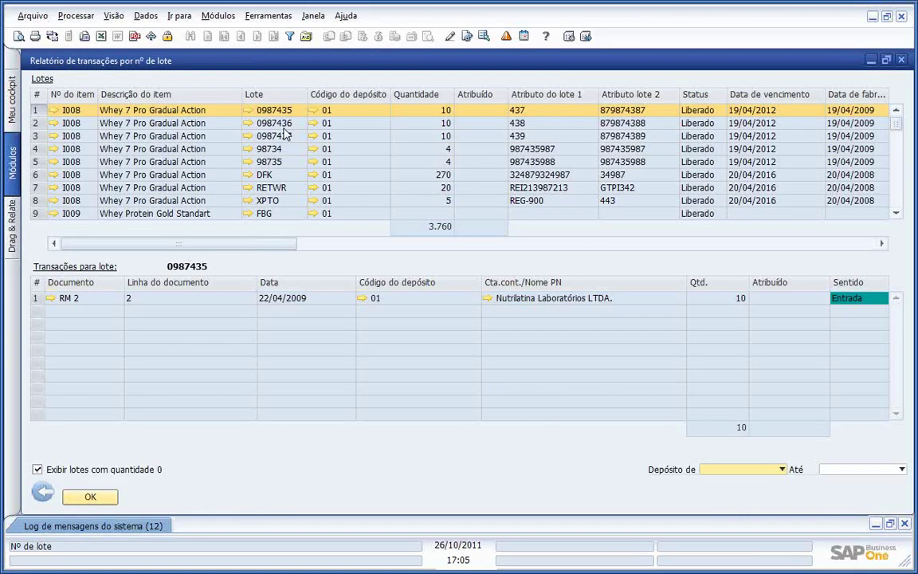
Review the transactions of lots 0987436, 0987437, 98734, 98735, XPTO and FBG, and close the lot report
left_click(282, 124)
left_click(274, 137)
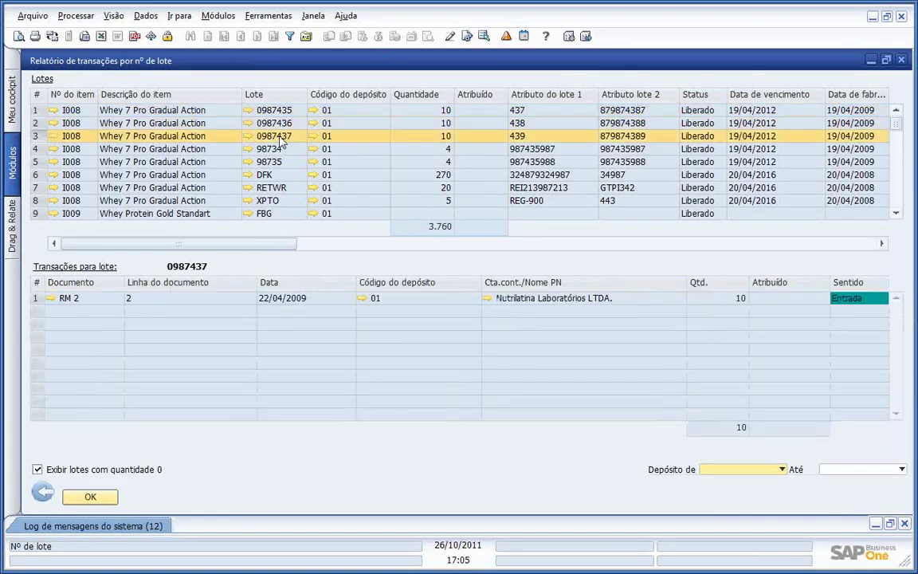
left_click(275, 149)
left_click(275, 162)
left_click(271, 201)
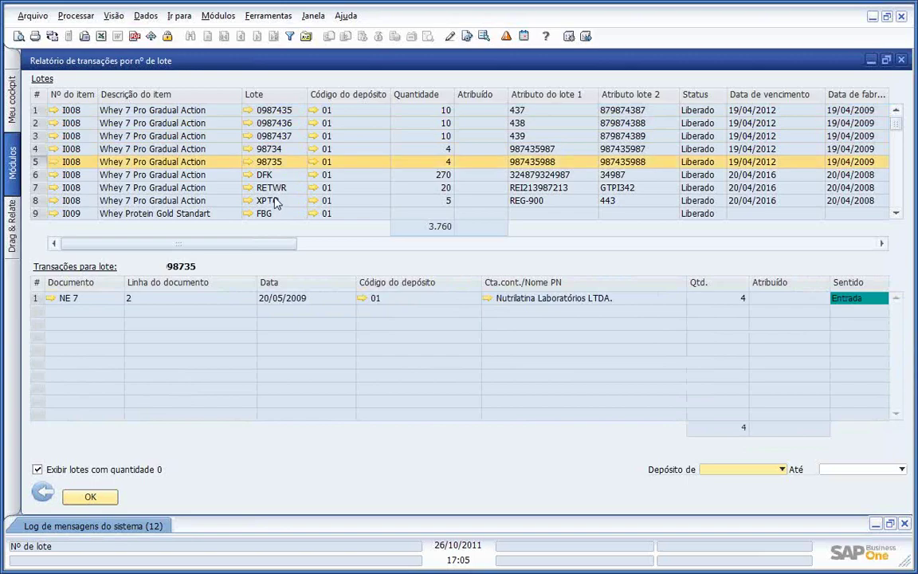
left_click(275, 214)
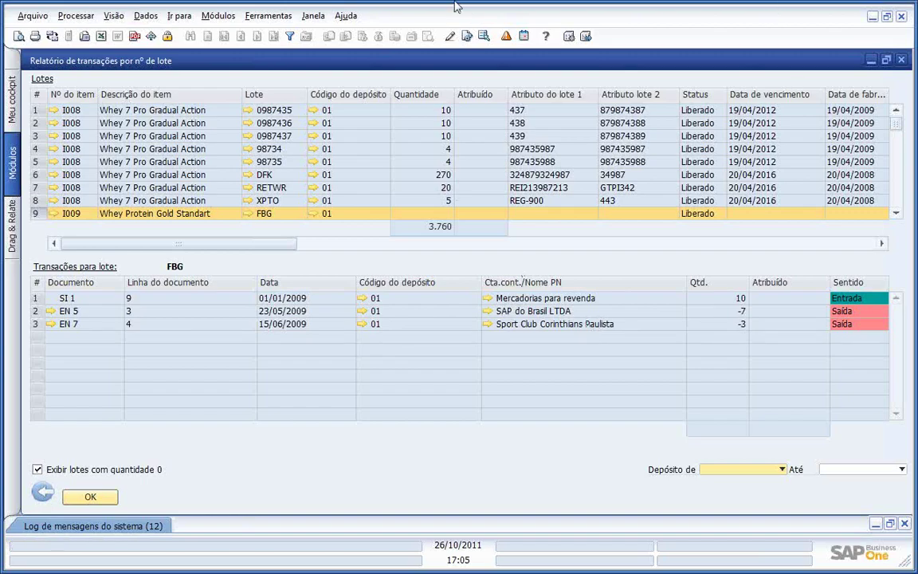
left_click(586, 38)
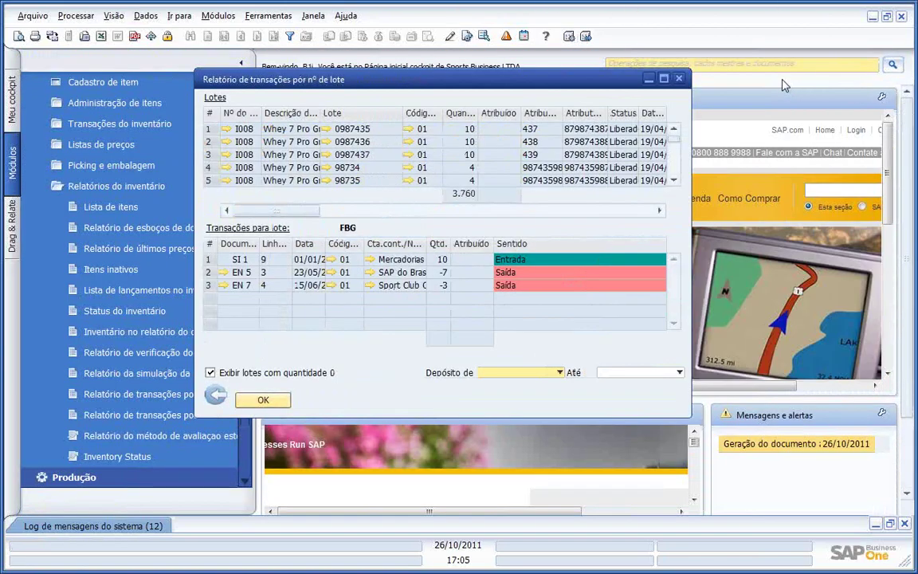
left_click(678, 78)
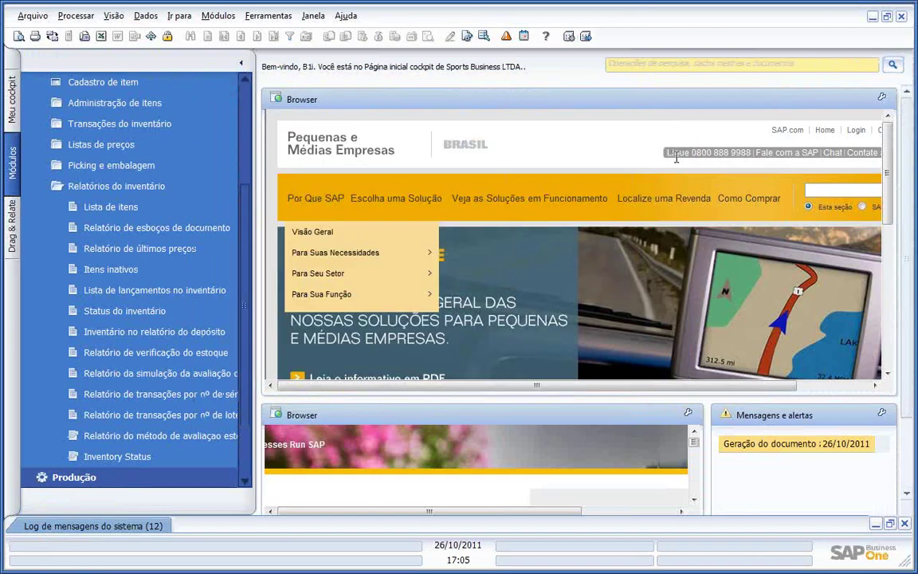
Search master data and documents for "bola" and close the search results
left_click(643, 65)
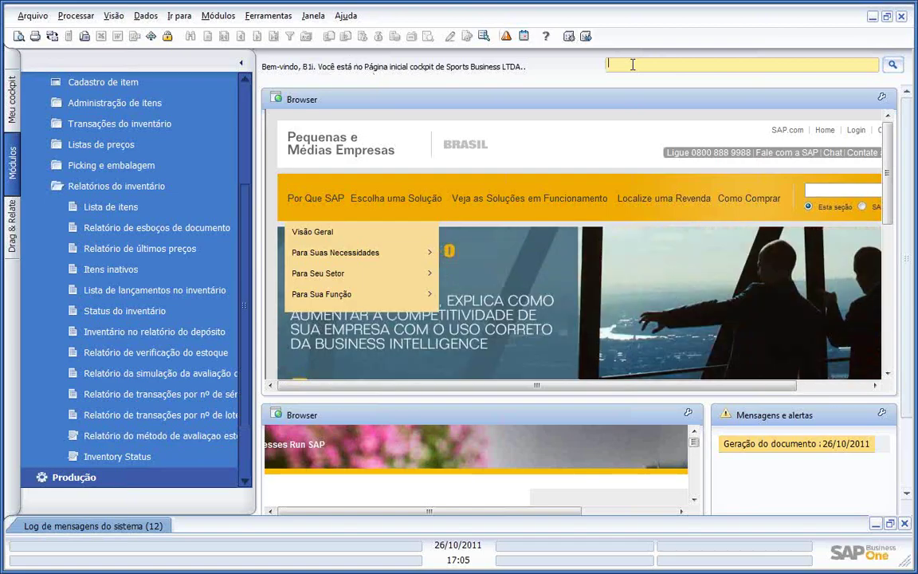
type("bola")
key("Return")
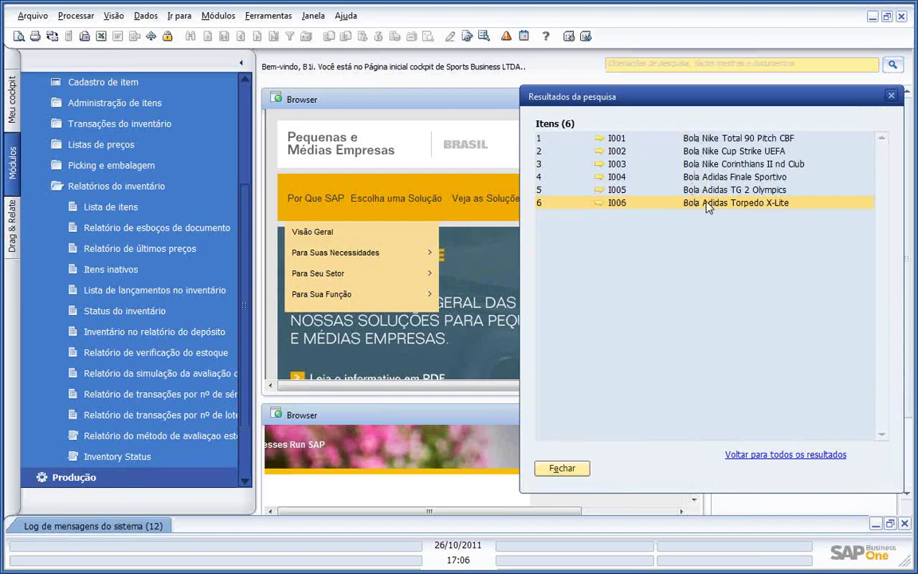
left_click(561, 470)
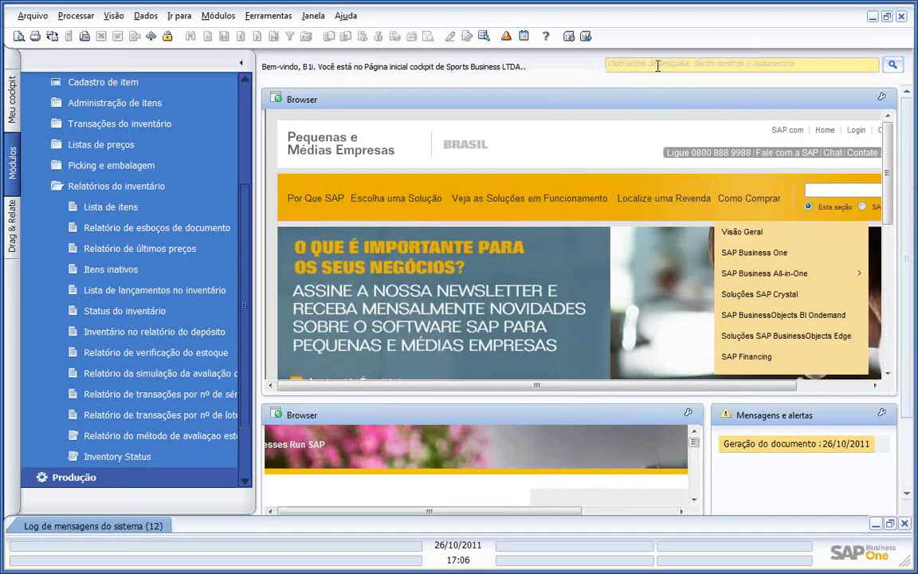
Search master data and documents for "nike" and close the search results
left_click(656, 66)
type("nike")
key("Return")
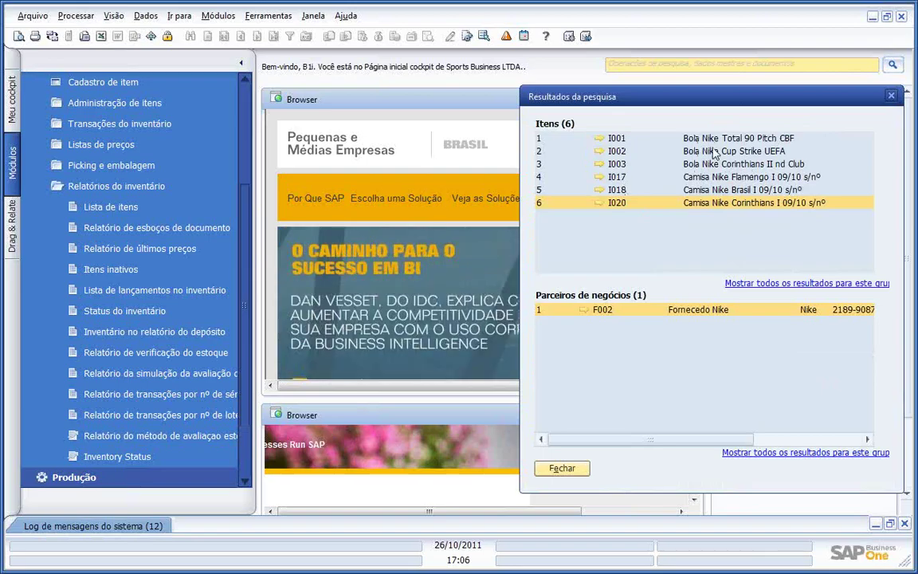
left_click(575, 470)
Search master data and documents for "sap", view the business partner record and close it
left_click(634, 64)
type("sap")
key("Return")
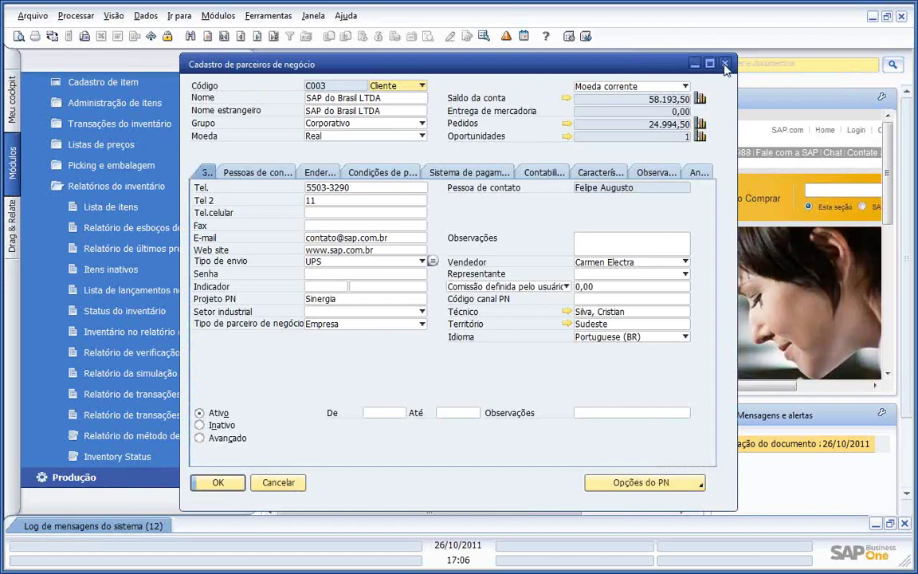
left_click(724, 64)
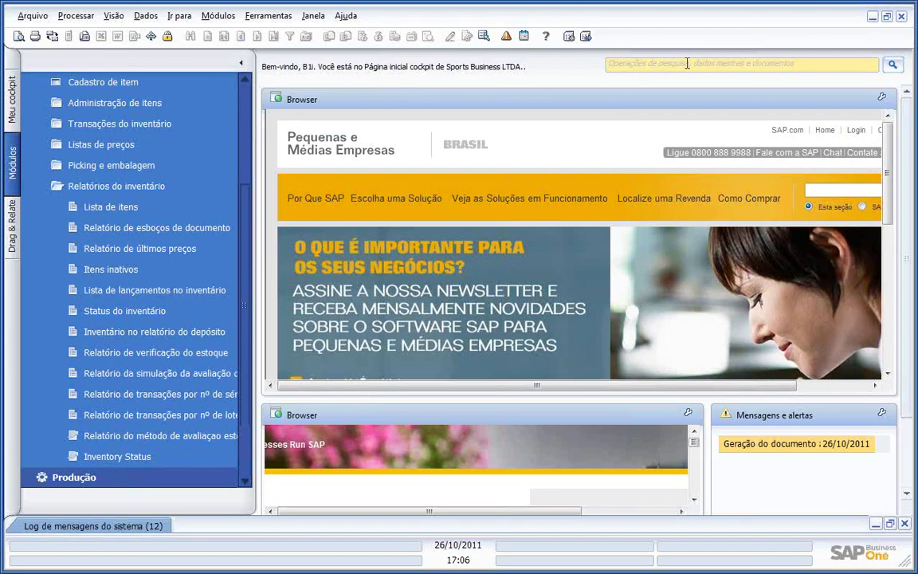
Search for "11", examine the matching items, business partners, marketing documents and payments, and close the results
left_click(687, 63)
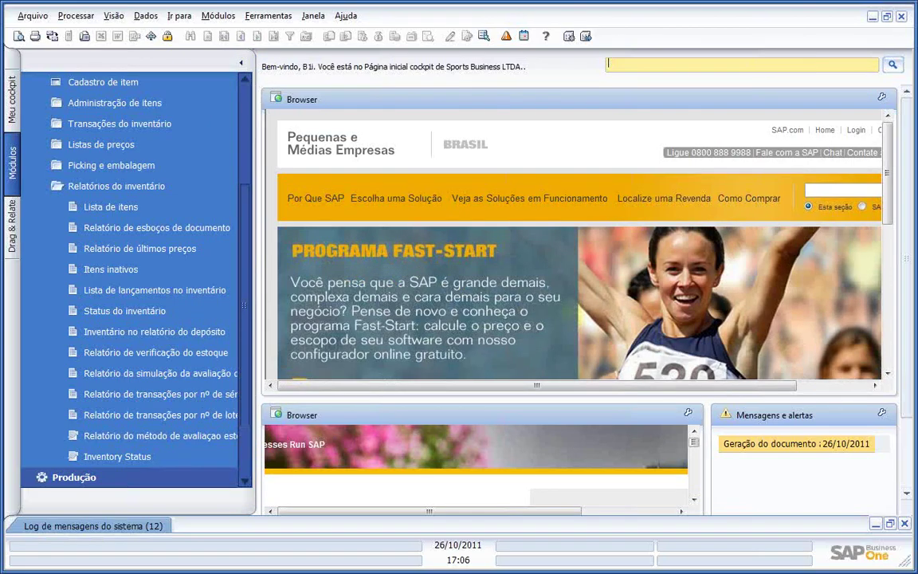
type("11")
key("Return")
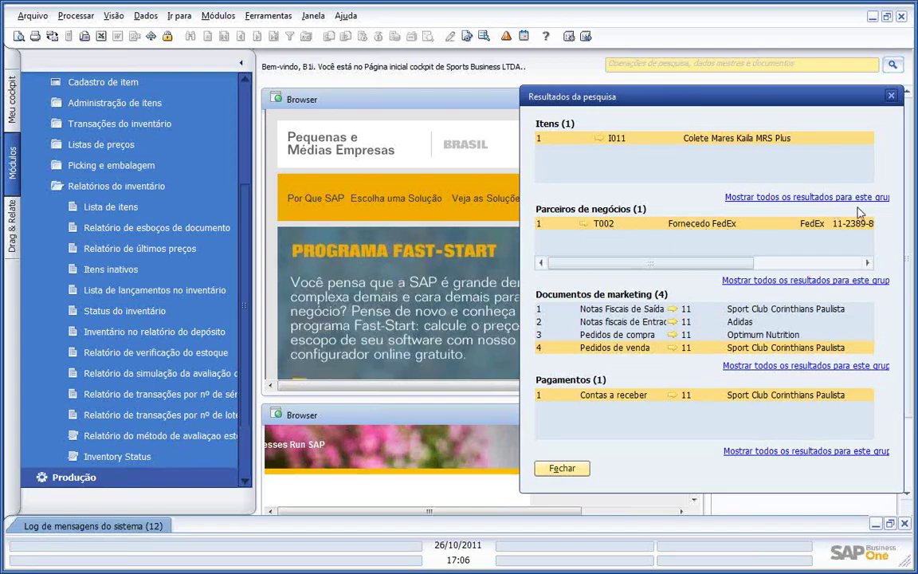
left_click(764, 261)
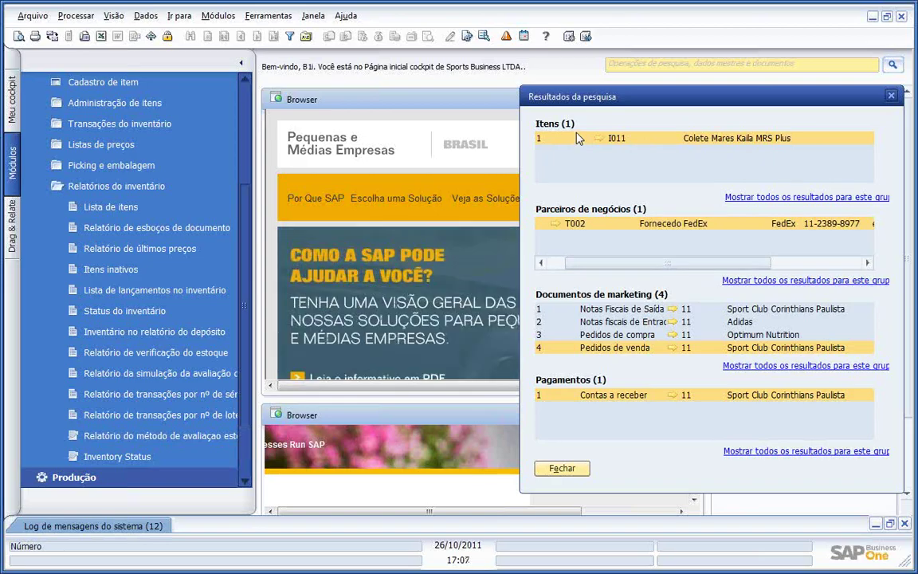
left_click_drag(716, 99, 654, 107)
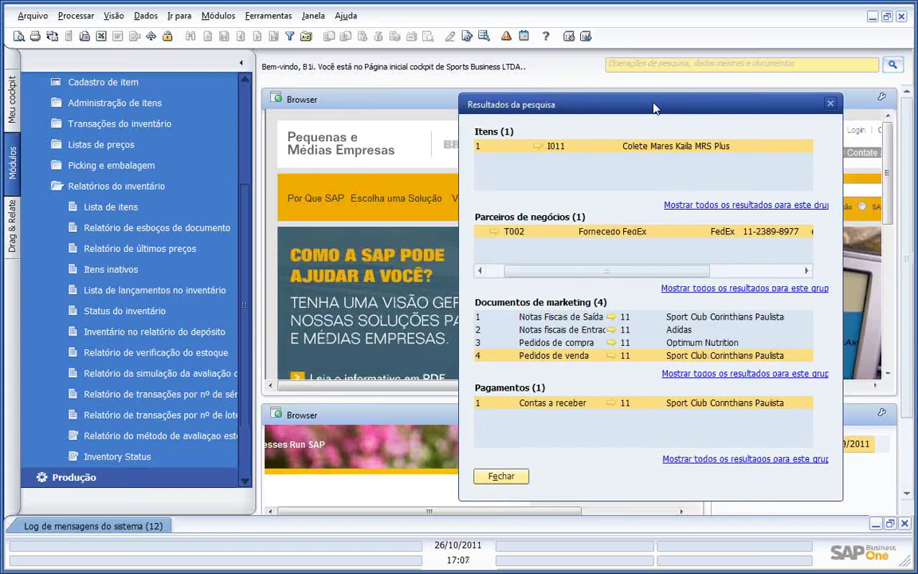
left_click(830, 104)
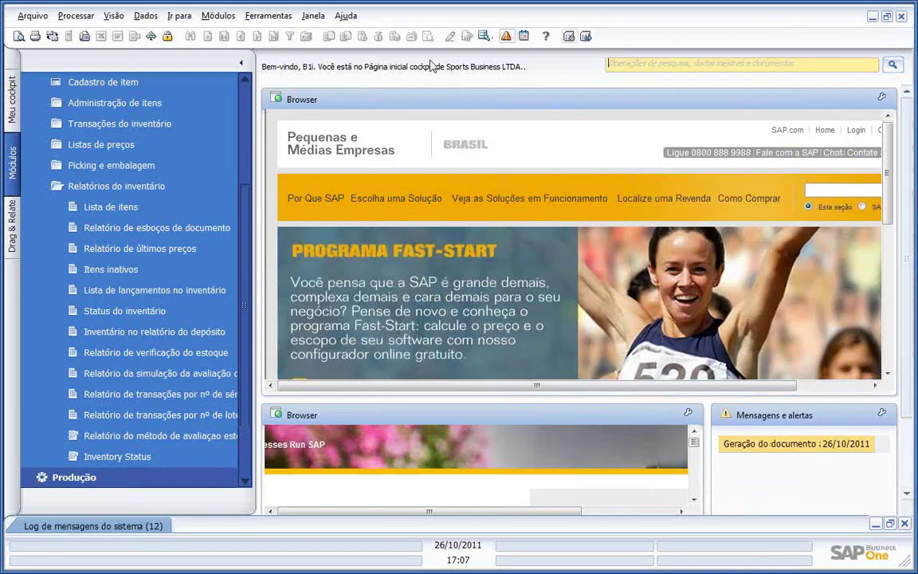
Collapse the Estoque module, open Plano de contas from Finanças and select the Caixa account
left_click(245, 212)
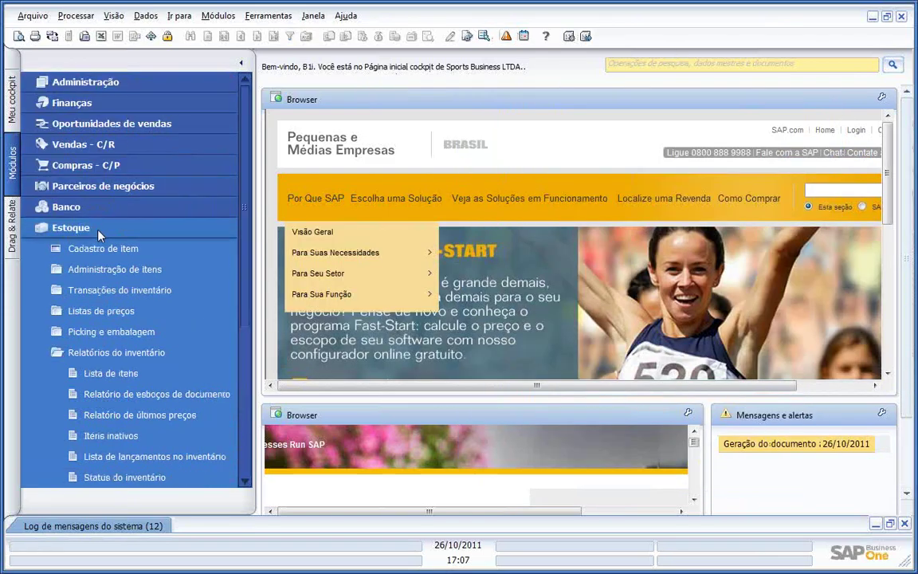
left_click(97, 228)
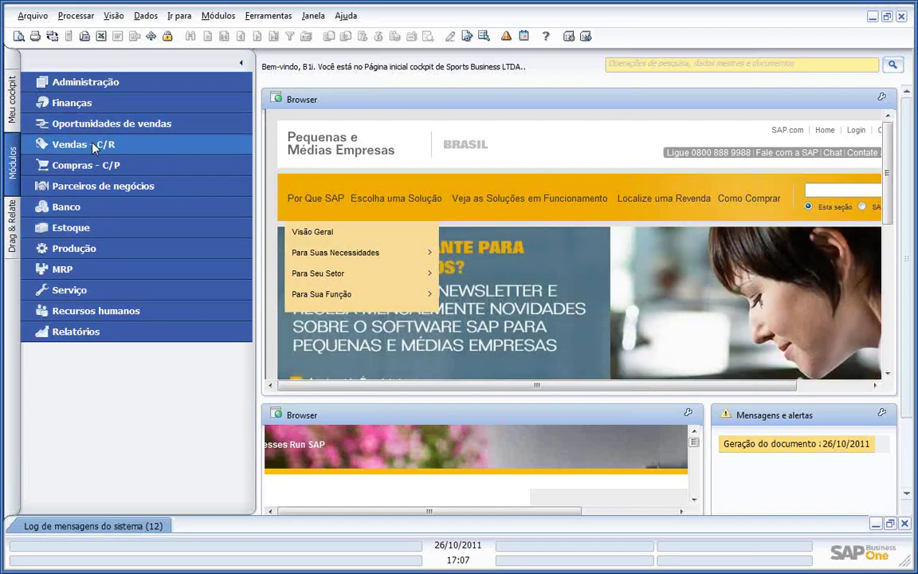
left_click(96, 110)
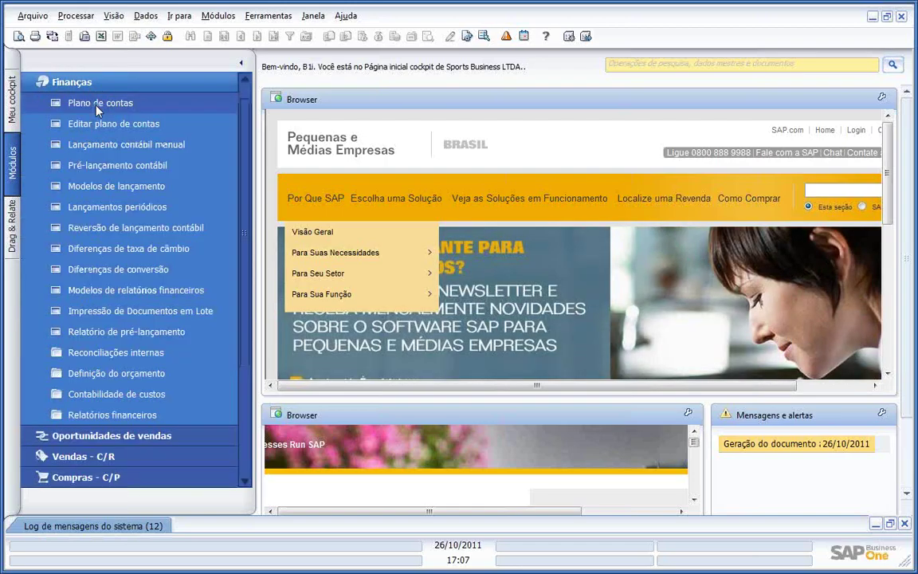
left_click(99, 106)
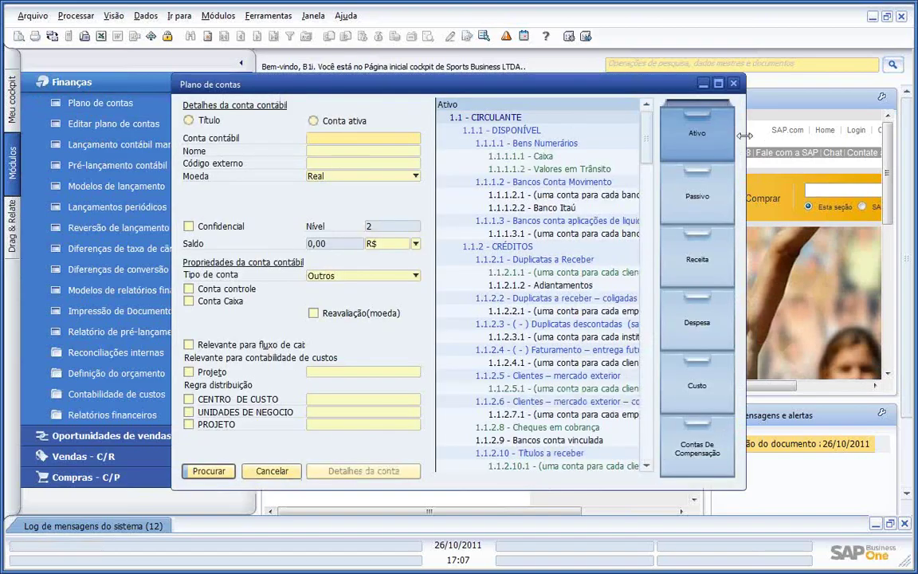
left_click(532, 158)
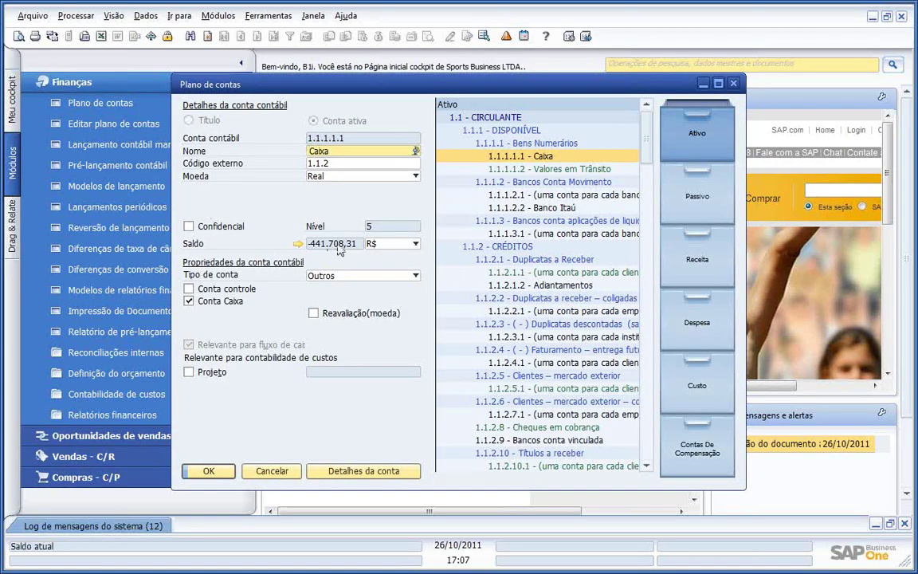
Drill down from the Caixa balance to the 09/10/2011 journal entry and its Sport Club Corinthians Paulista partner record
left_click(297, 245)
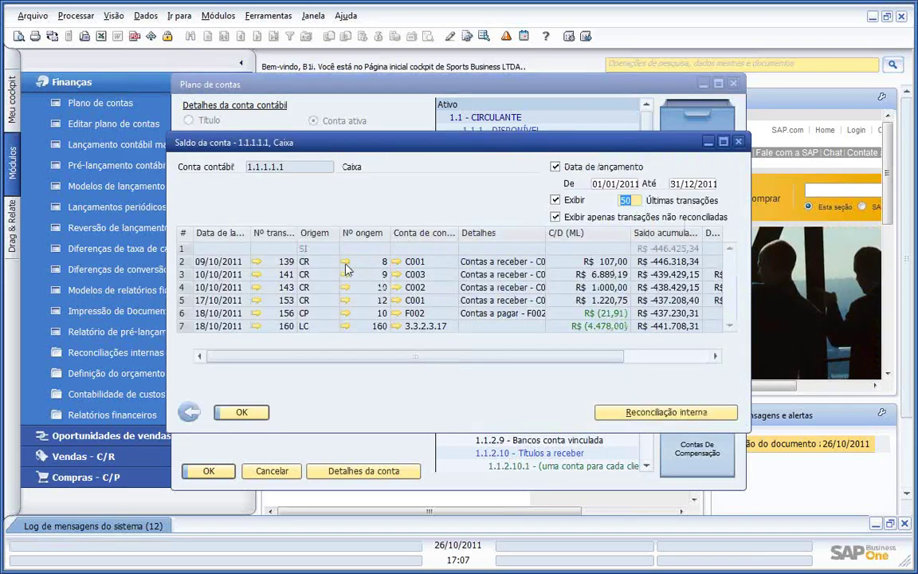
left_click(256, 262)
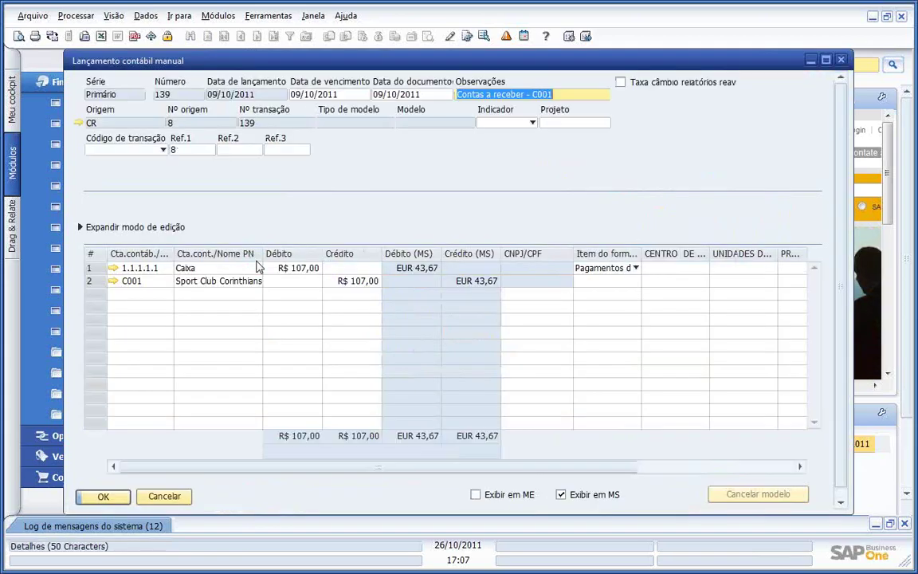
left_click(112, 280)
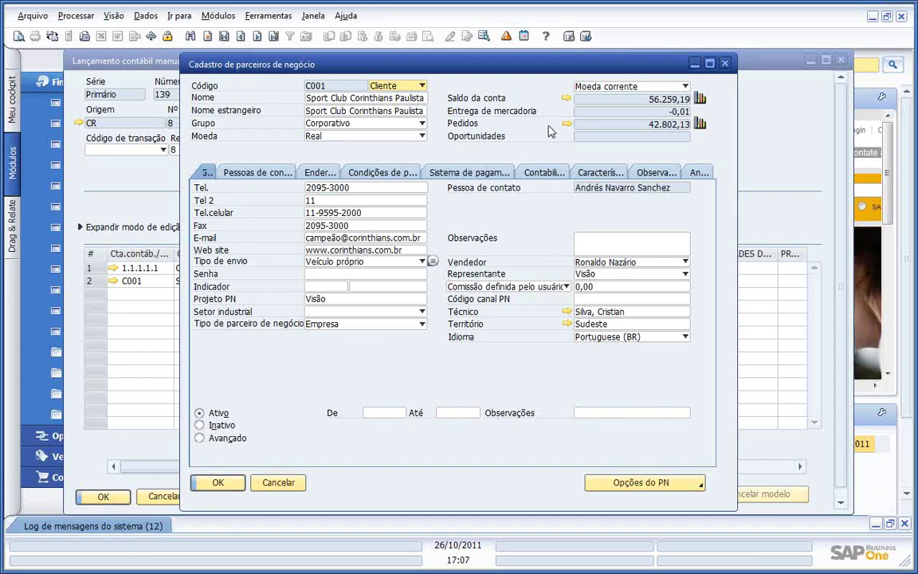
Close the partner record, the journal entry, the Caixa balance and the Plano de contas
left_click(725, 63)
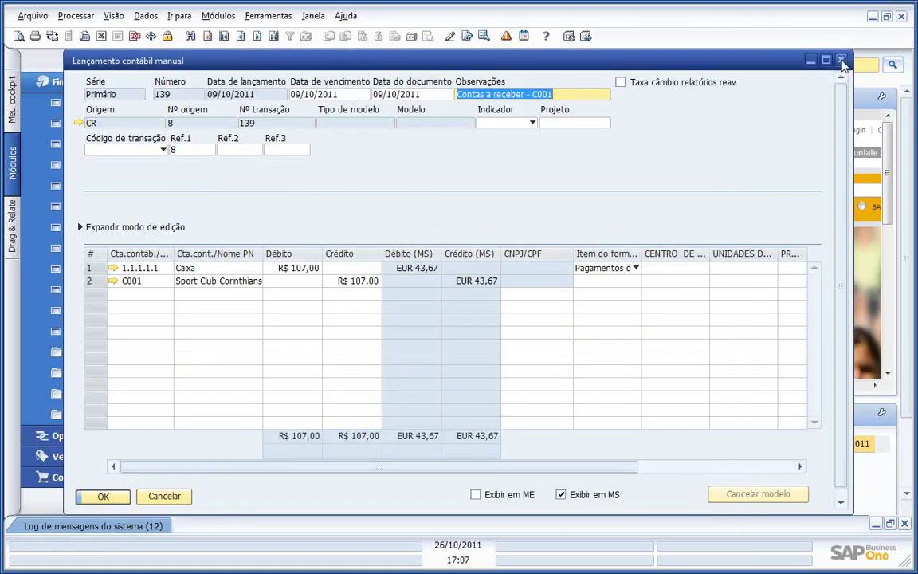
left_click(843, 62)
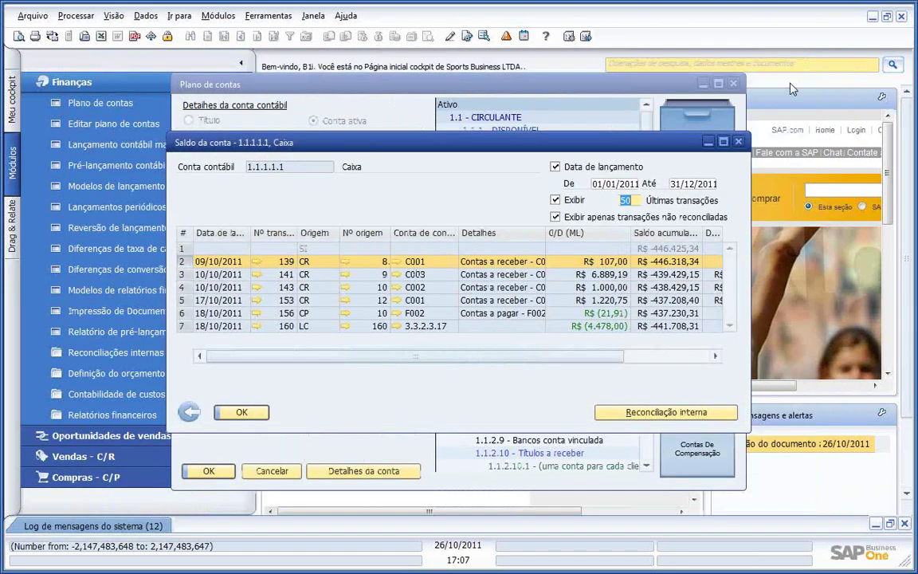
left_click(738, 144)
left_click(733, 83)
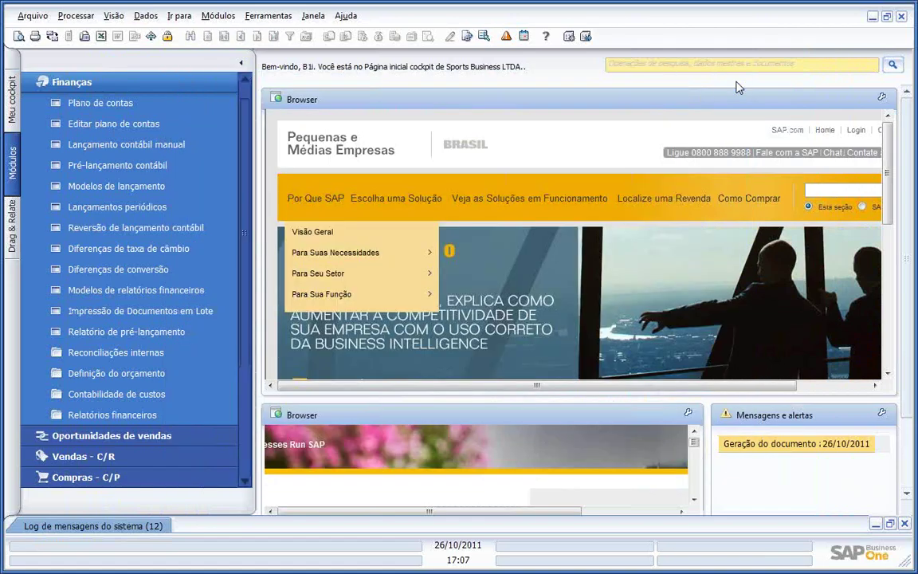